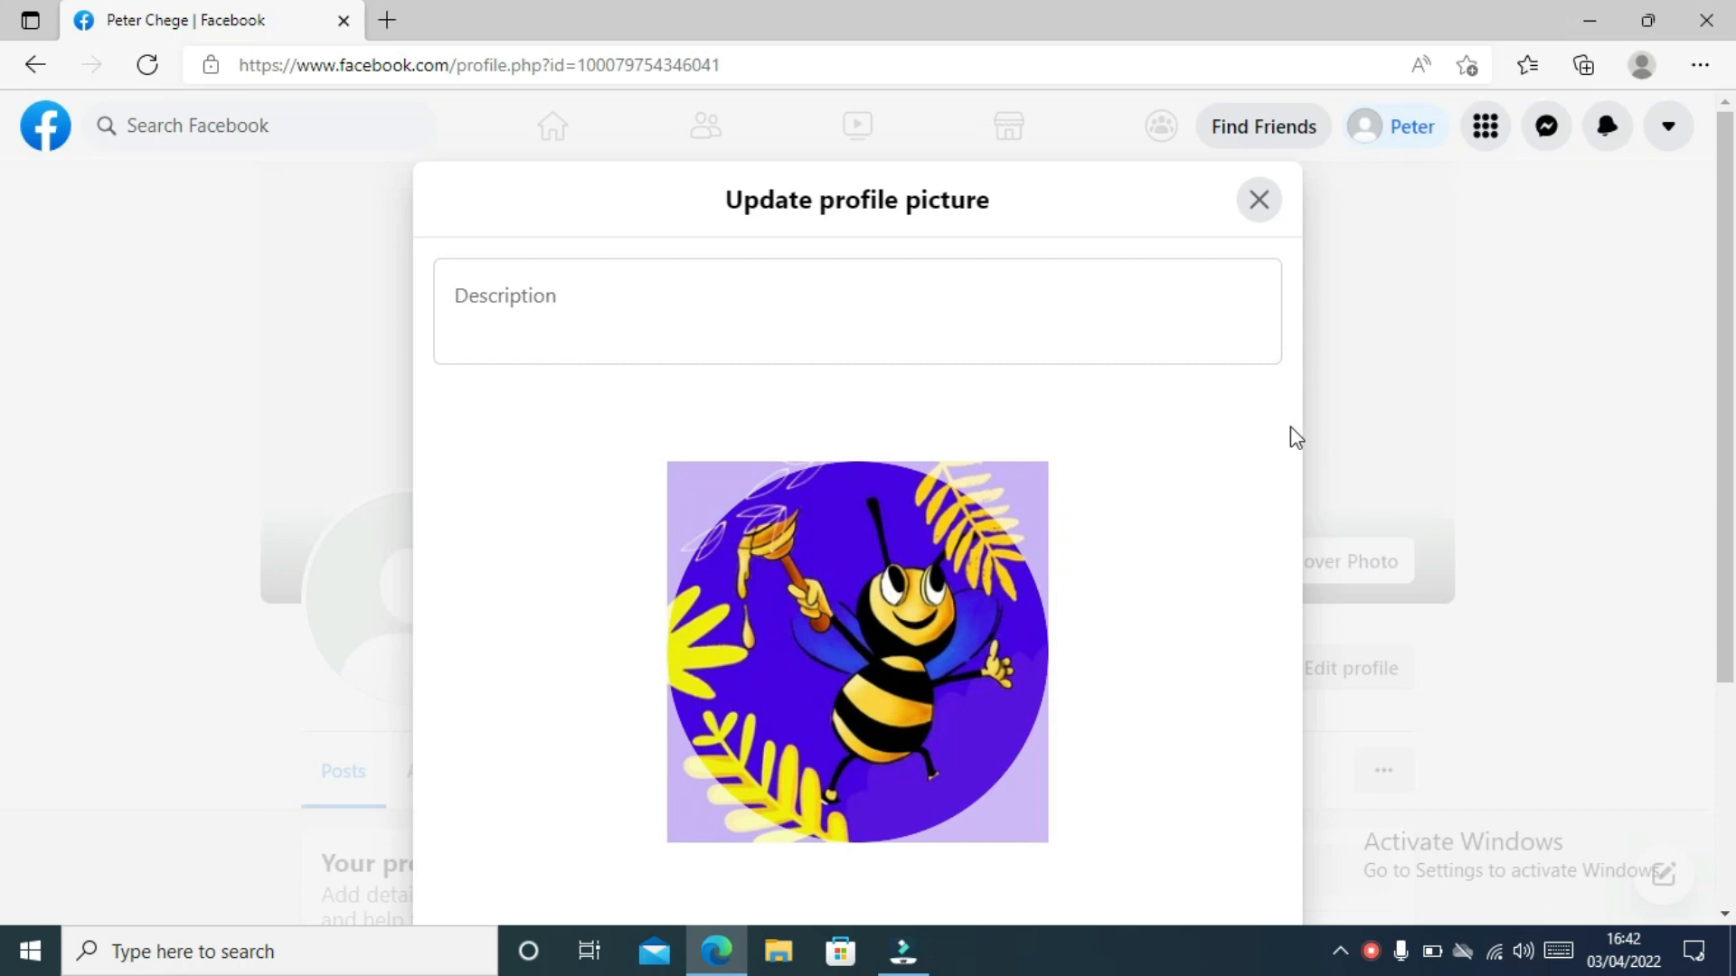
- Give the new profile picture the description "profile image" and save it as the profile picture
{"action": "left_click", "coordinate": [988, 314]}
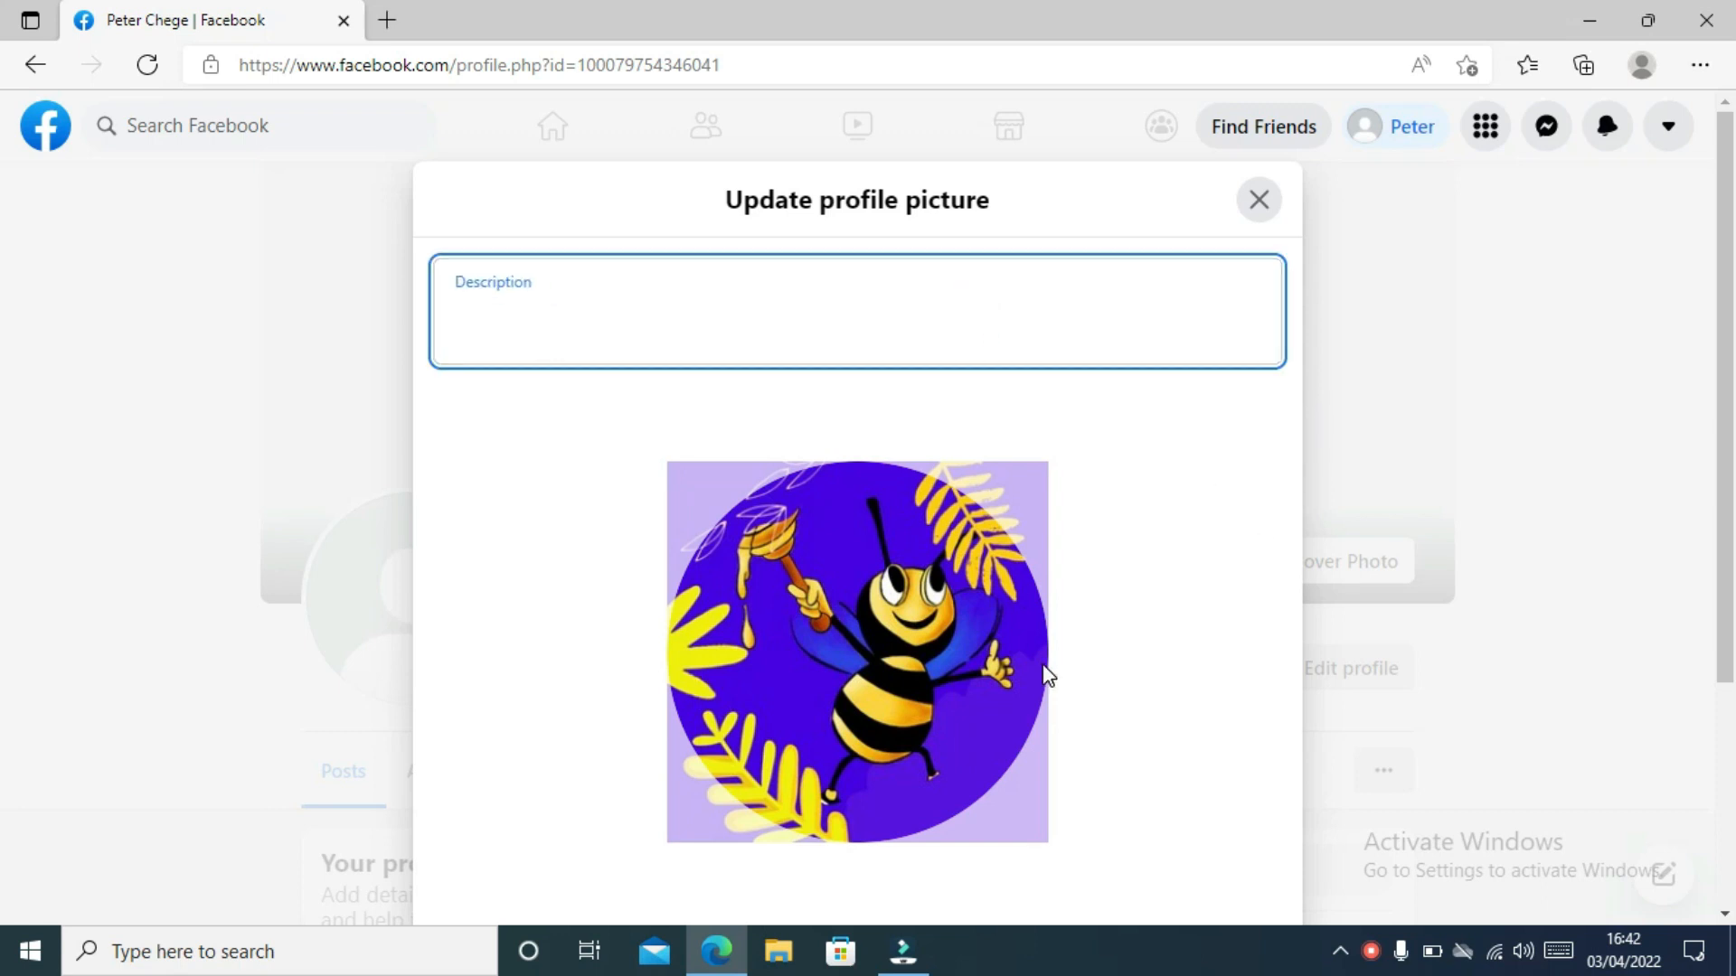
{"action": "type", "text": "proffile image"}
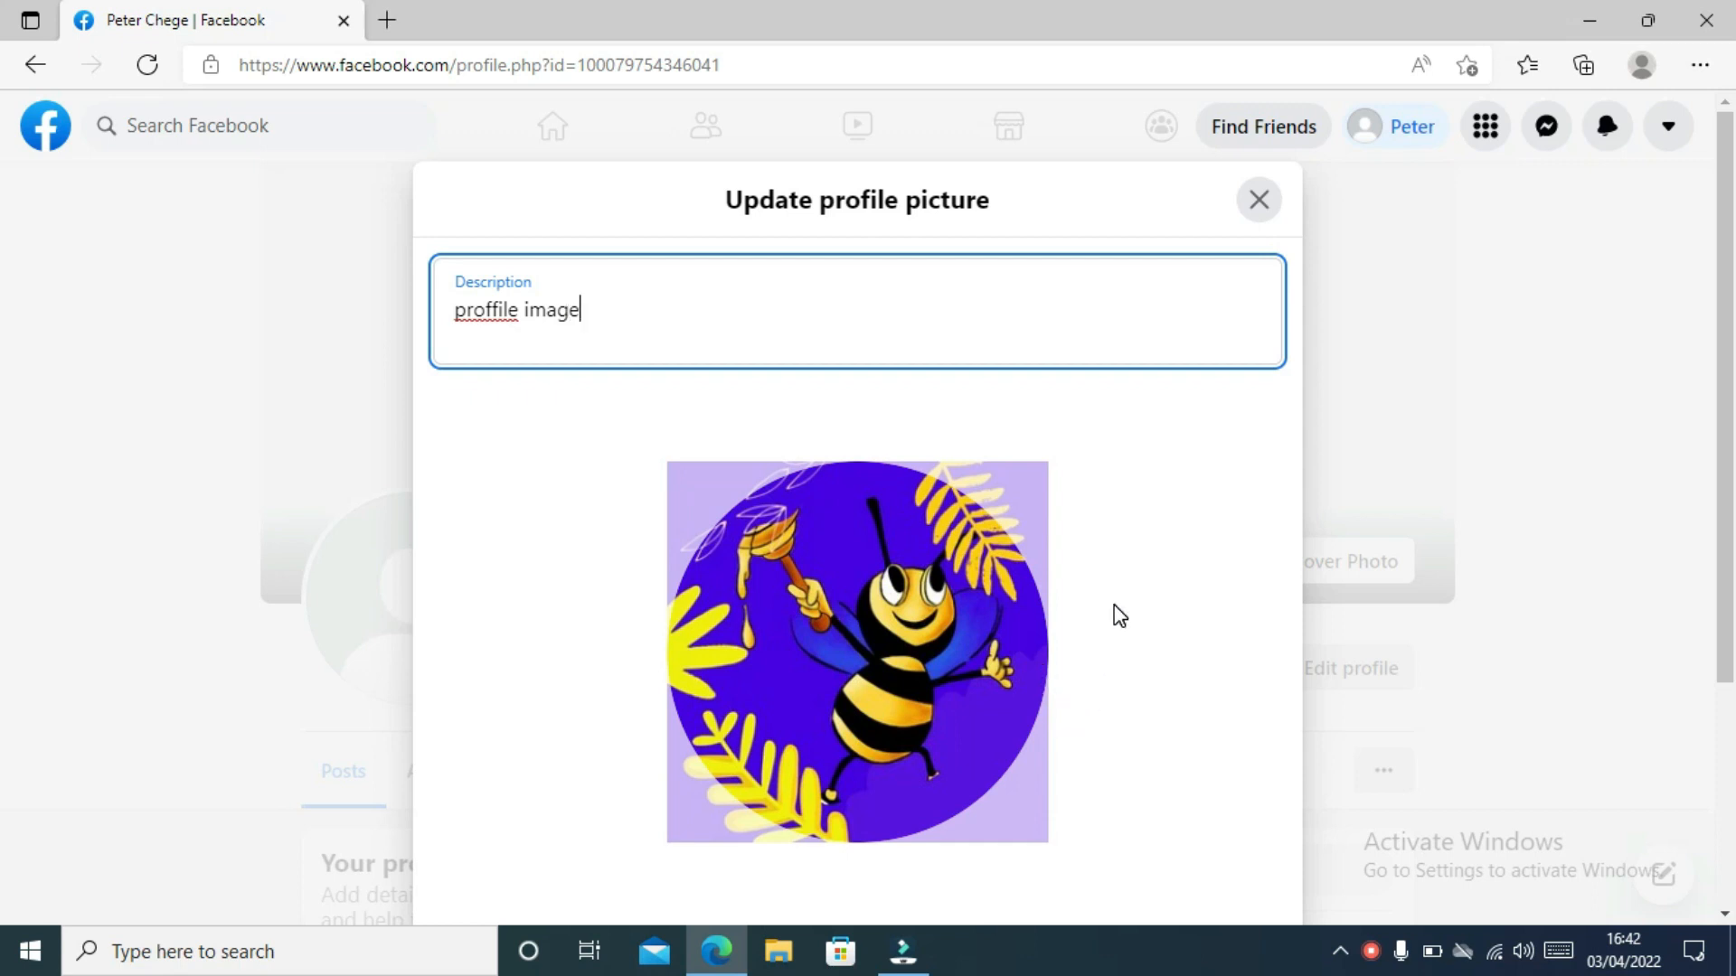
{"action": "left_click", "coordinate": [489, 309]}
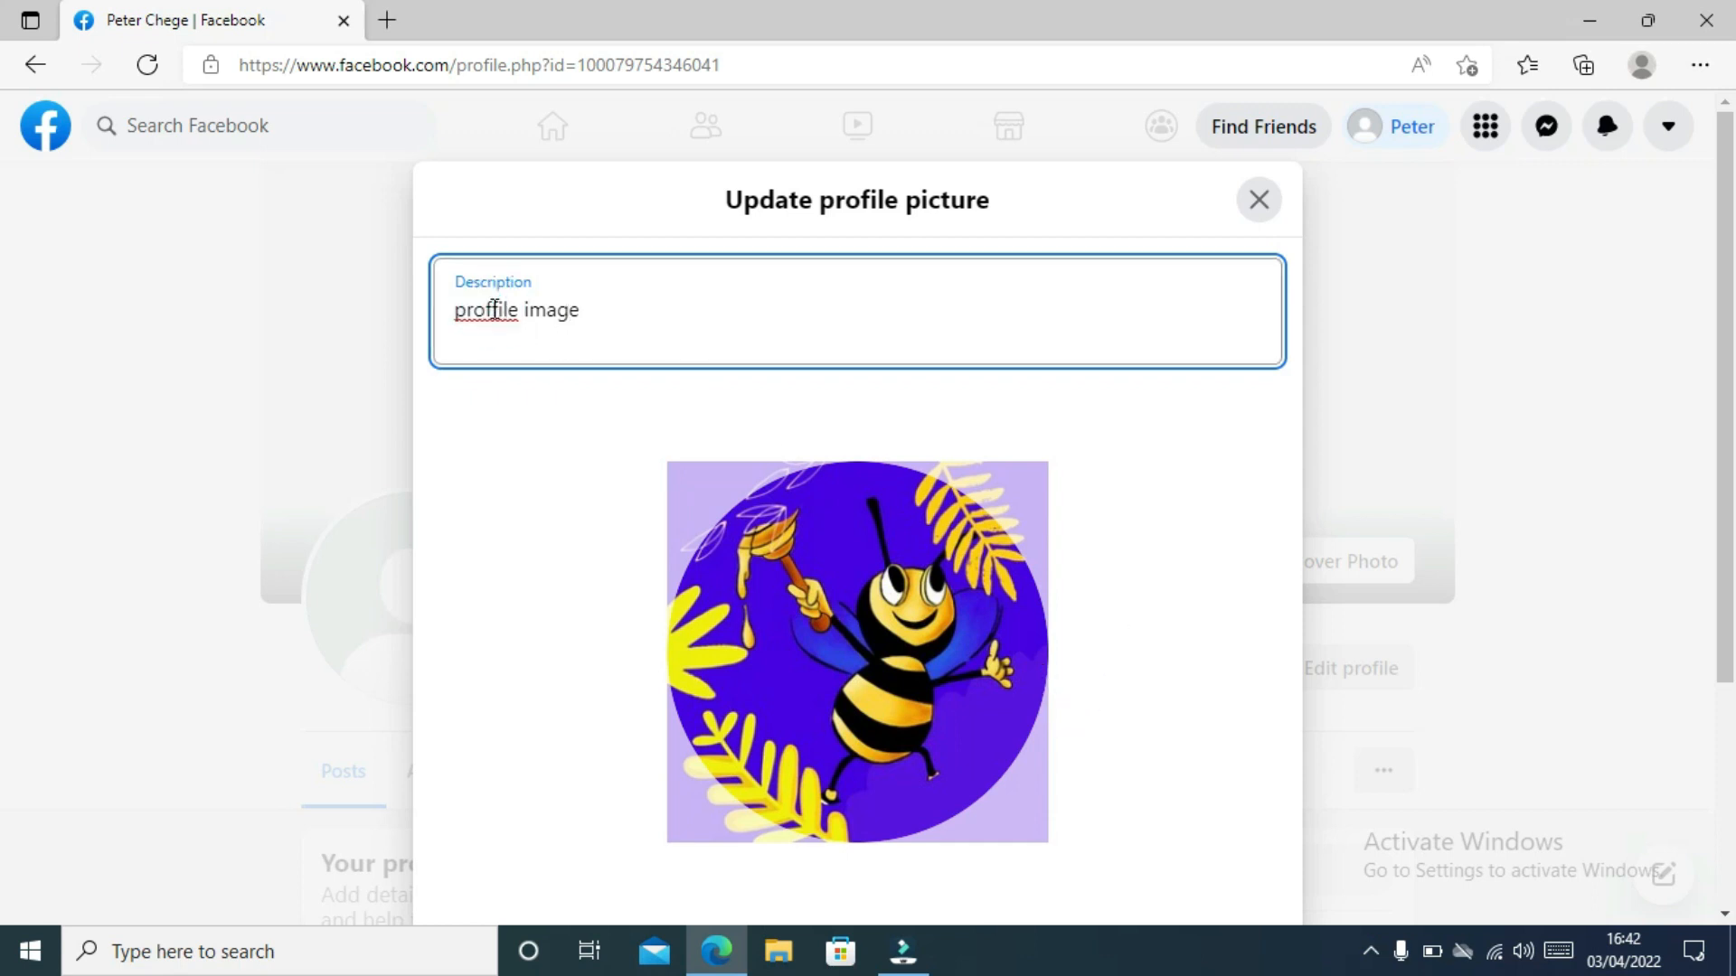
{"action": "key", "text": "BackSpace"}
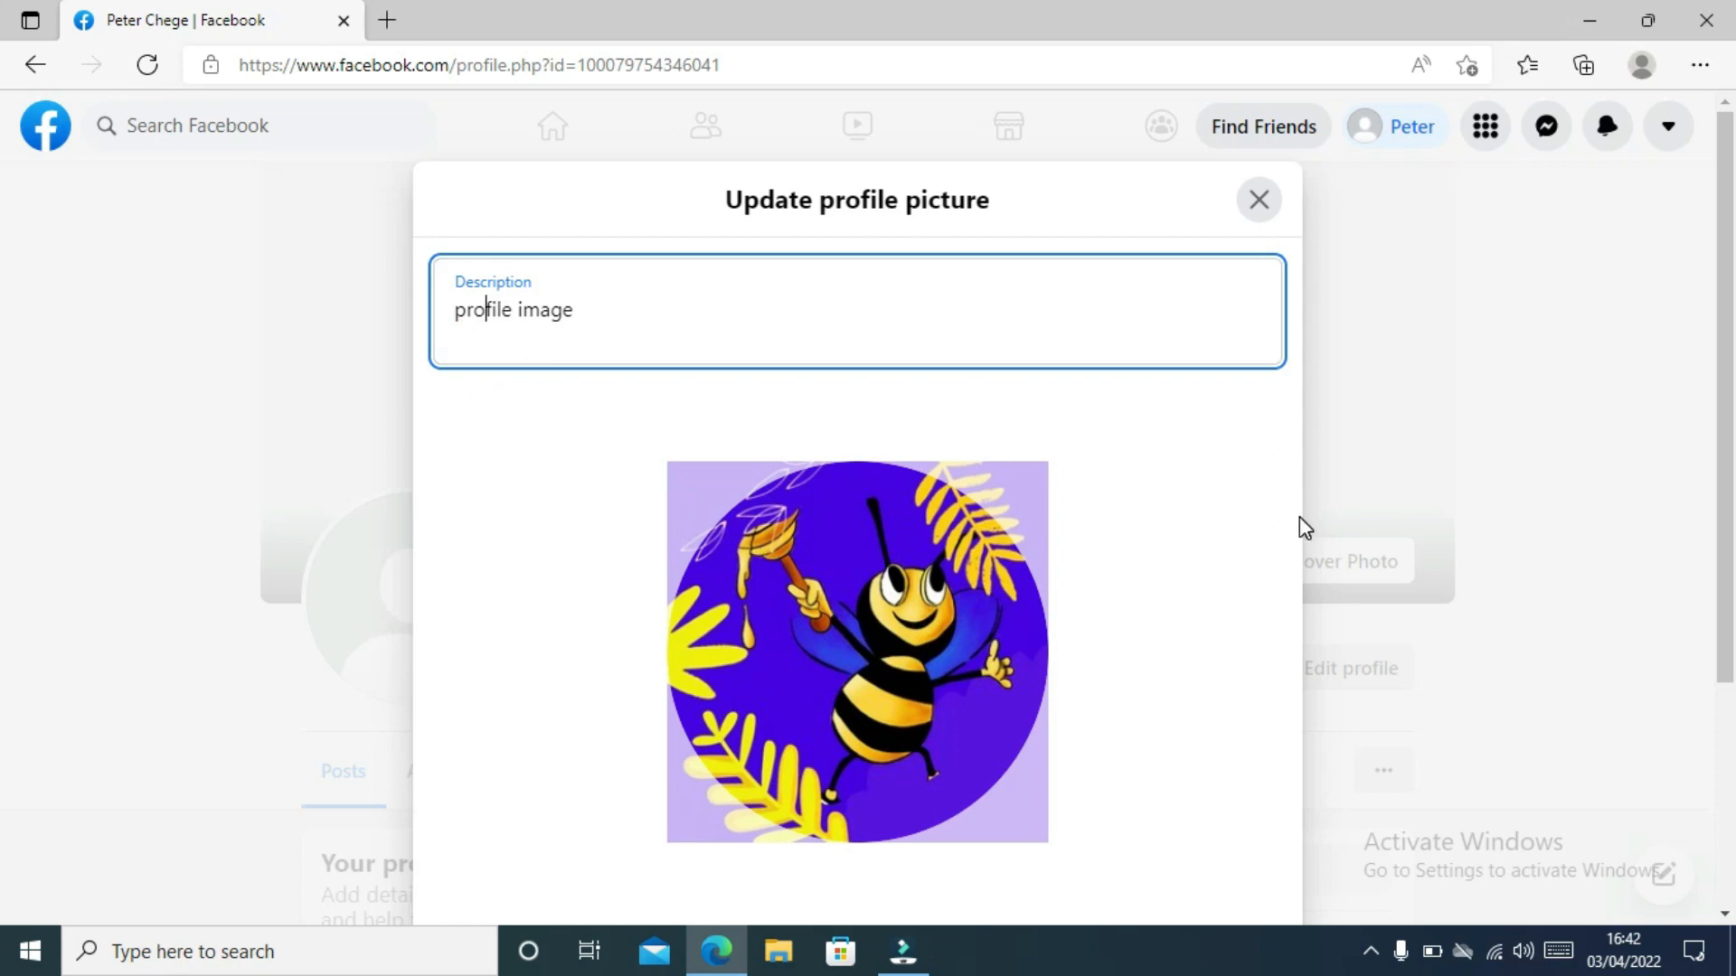
{"action": "left_click_drag", "start_coordinate": [1733, 430], "coordinate": [1729, 714]}
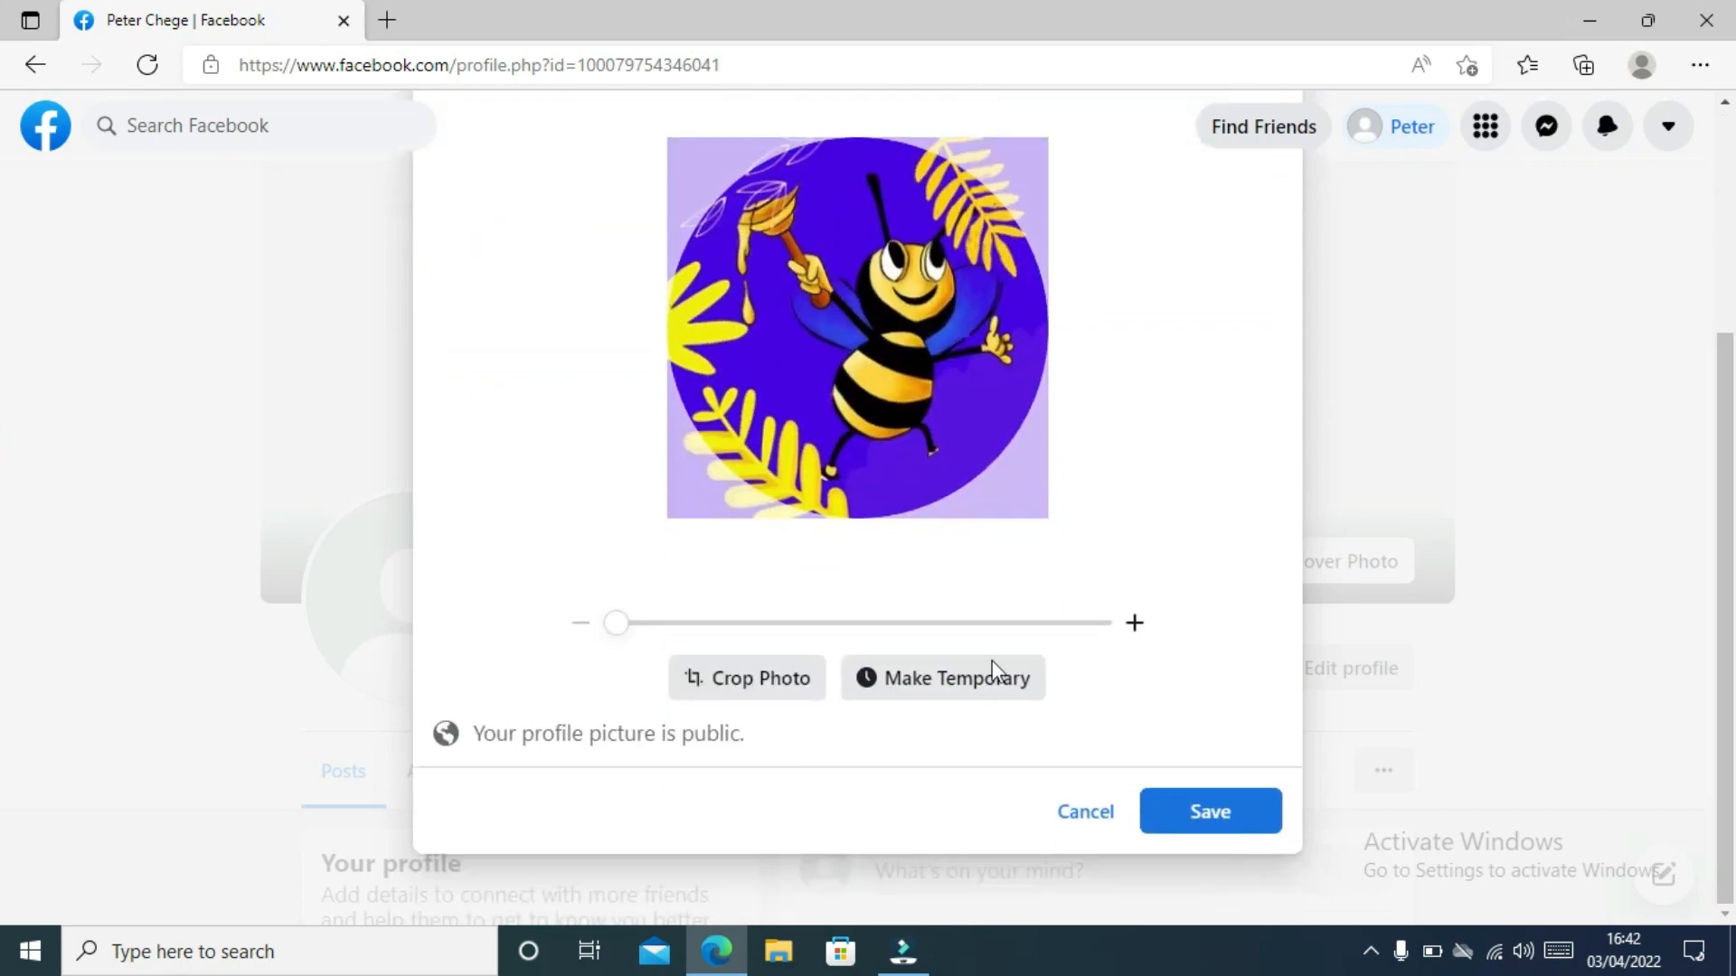
{"action": "left_click", "coordinate": [1183, 822]}
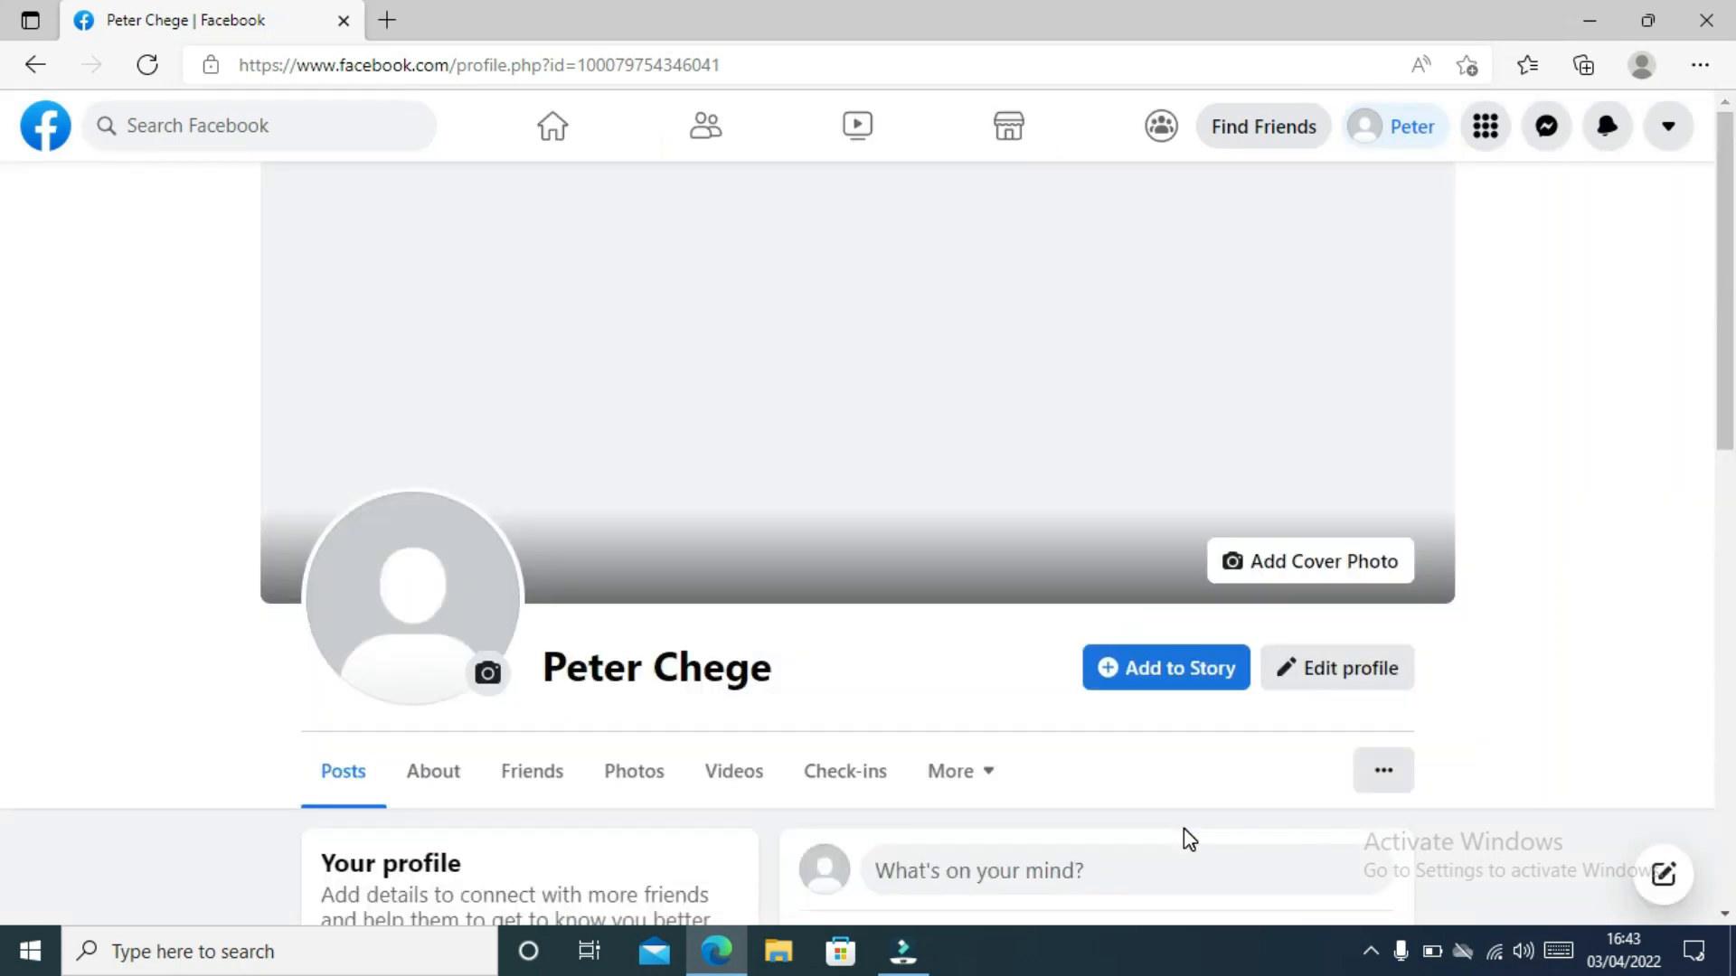
- Upload an image file from the computer as the profile's cover photo
{"action": "left_click", "coordinate": [1269, 566]}
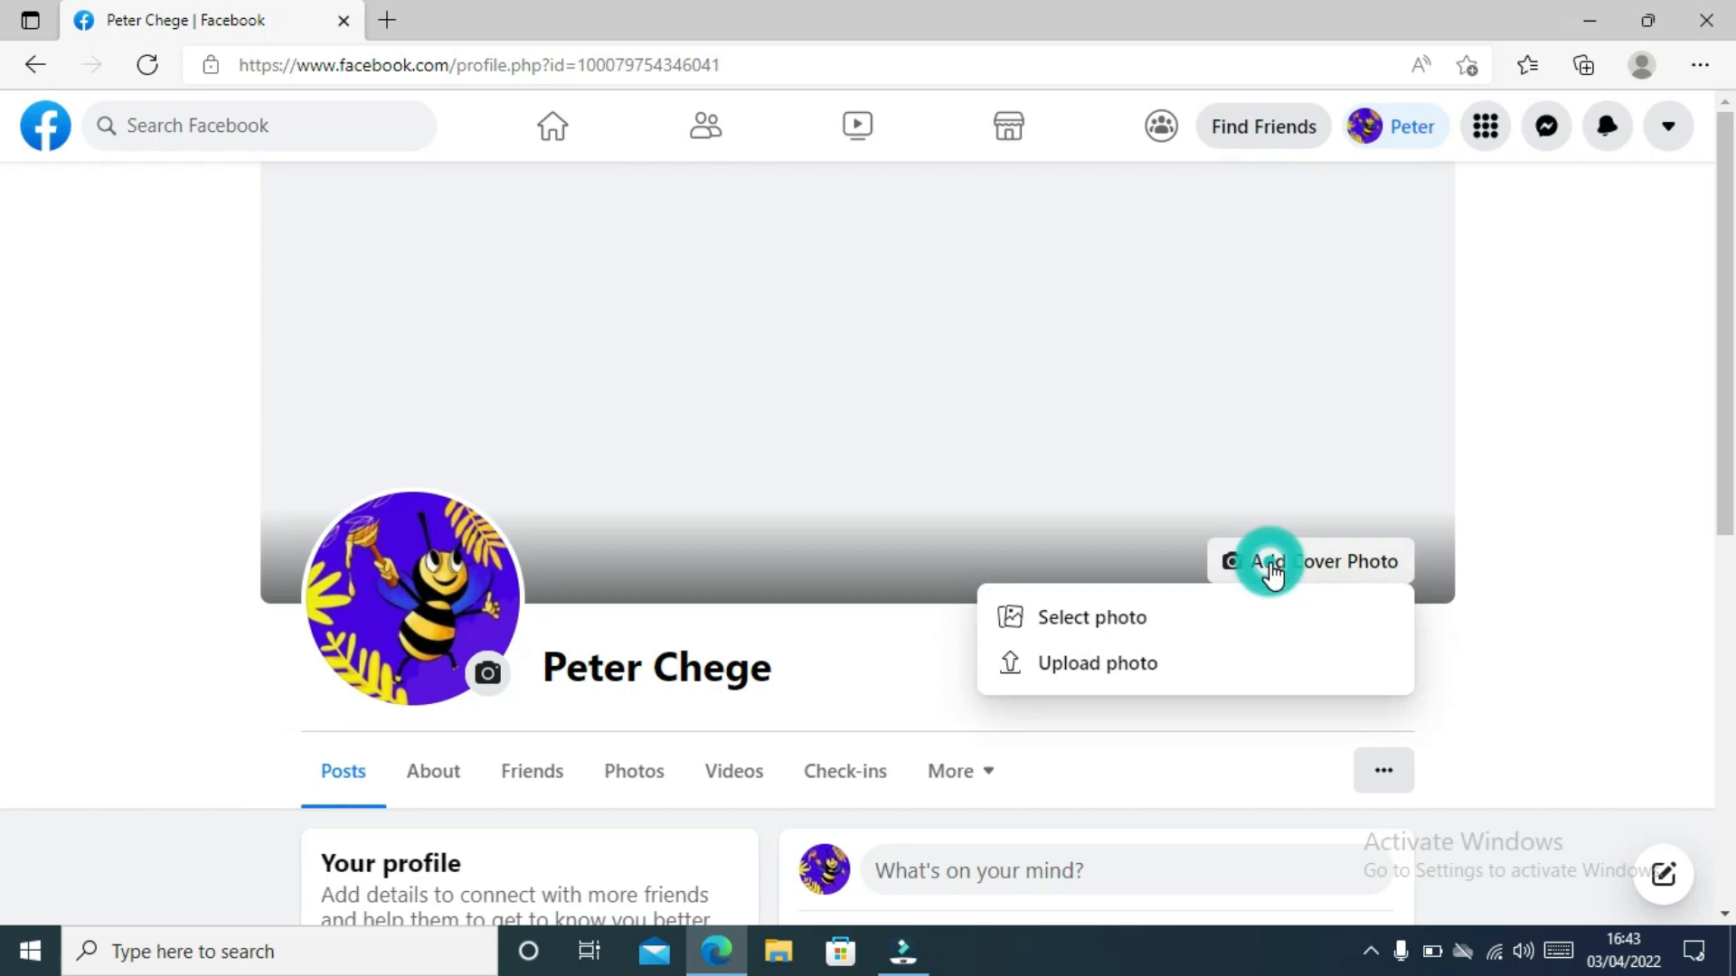
{"action": "left_click", "coordinate": [1119, 663]}
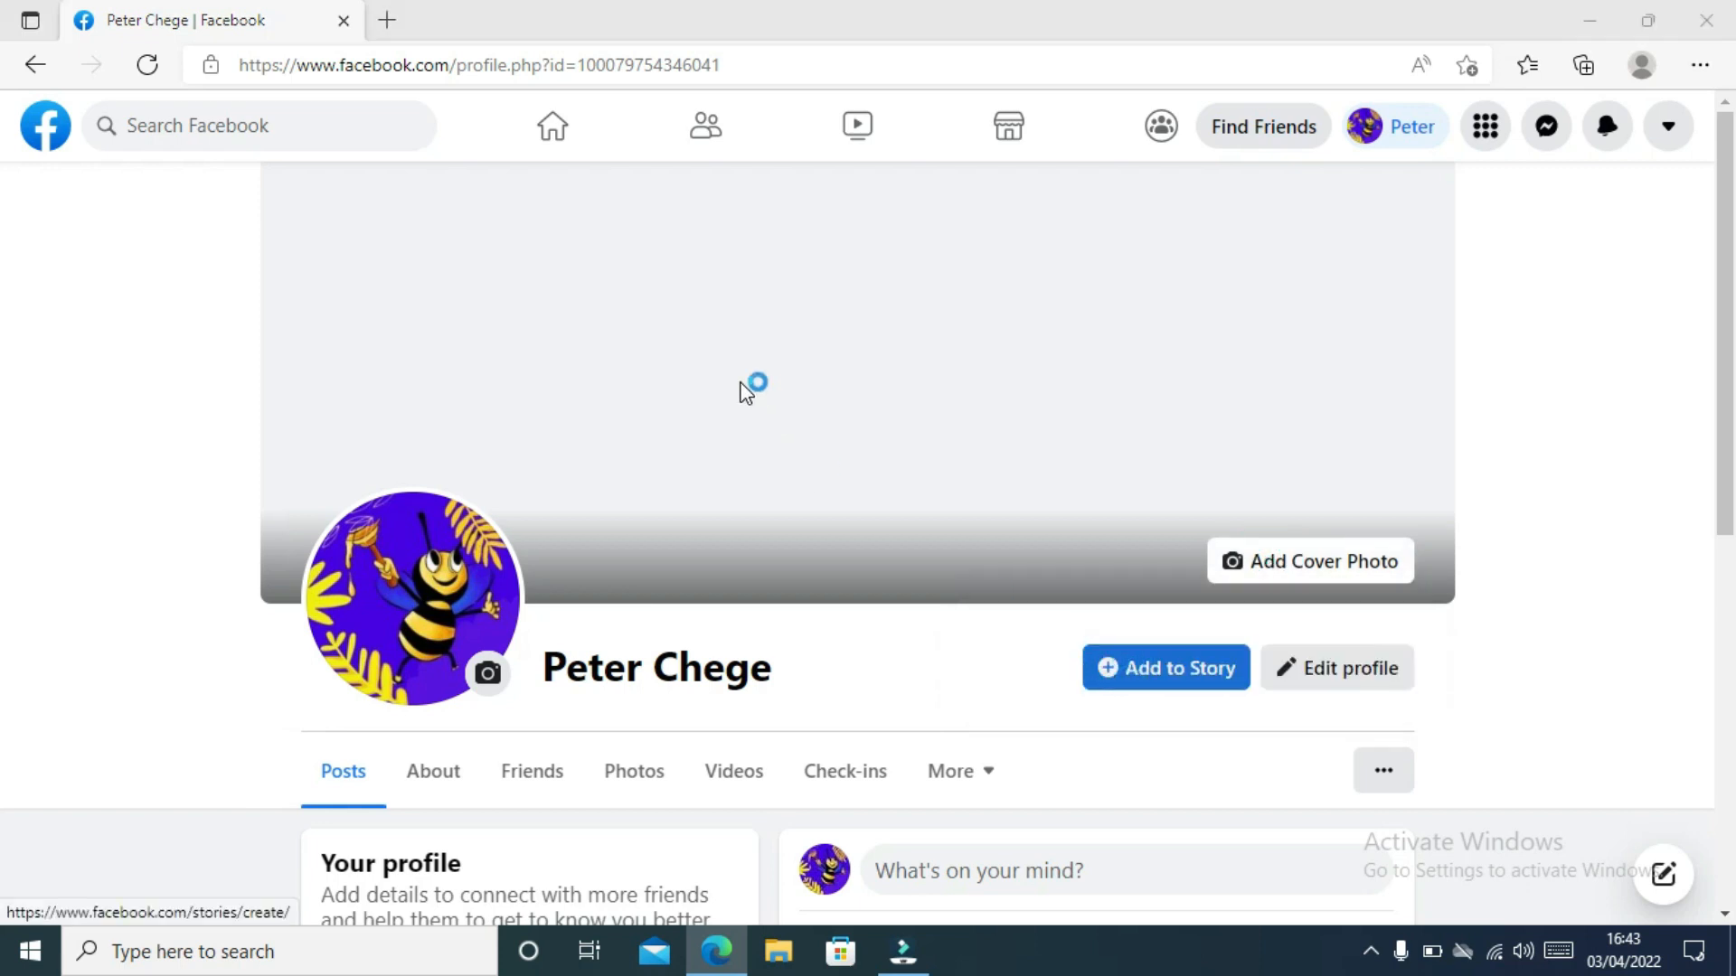
{"action": "double_click", "coordinate": [327, 228]}
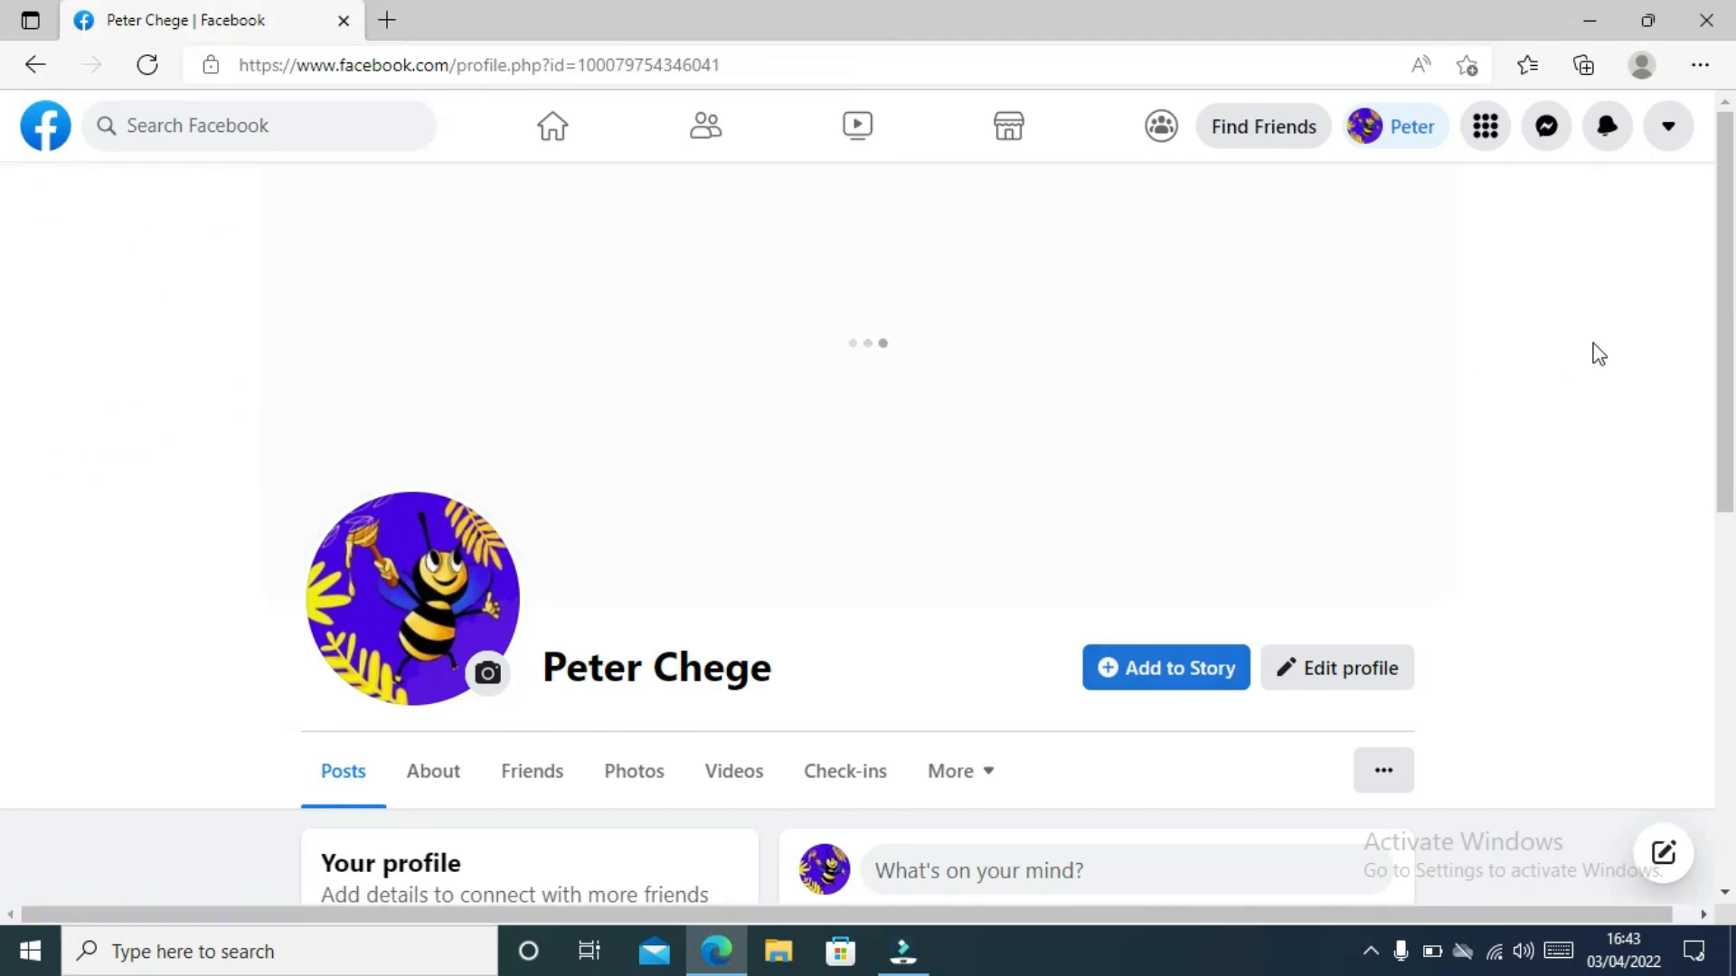
{"action": "scroll", "coordinate": [3, 414], "scroll_direction": "down", "scroll_amount": 6}
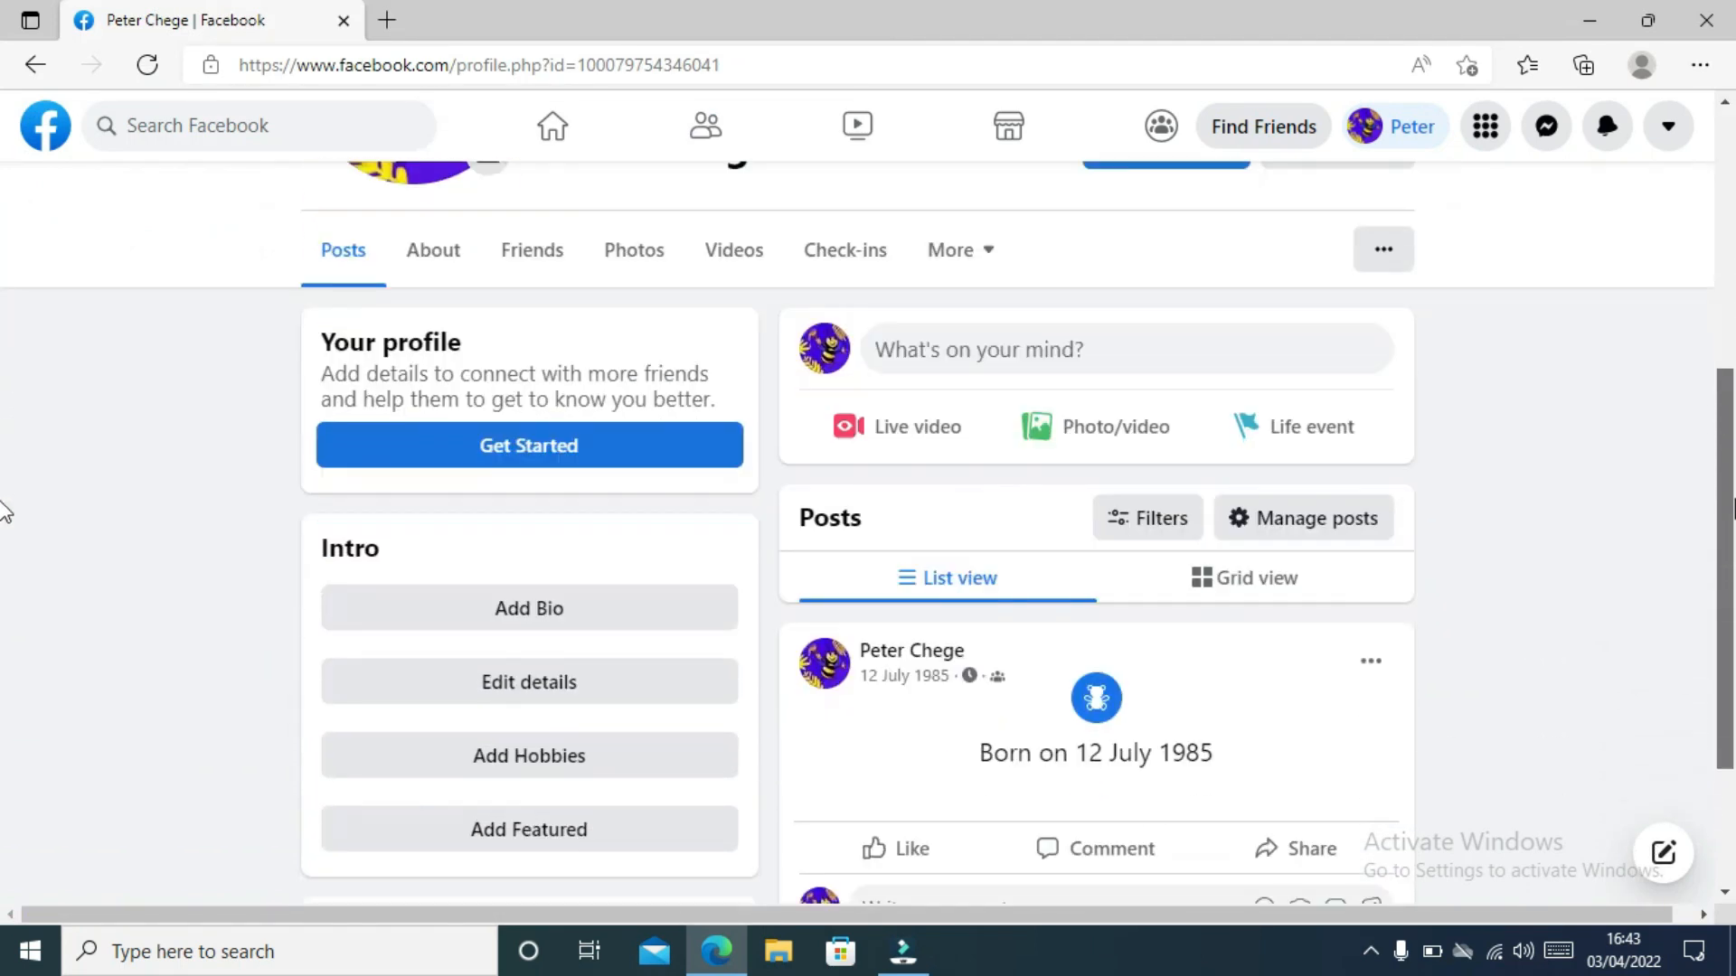
{"action": "scroll", "coordinate": [3, 527], "scroll_direction": "up", "scroll_amount": 4}
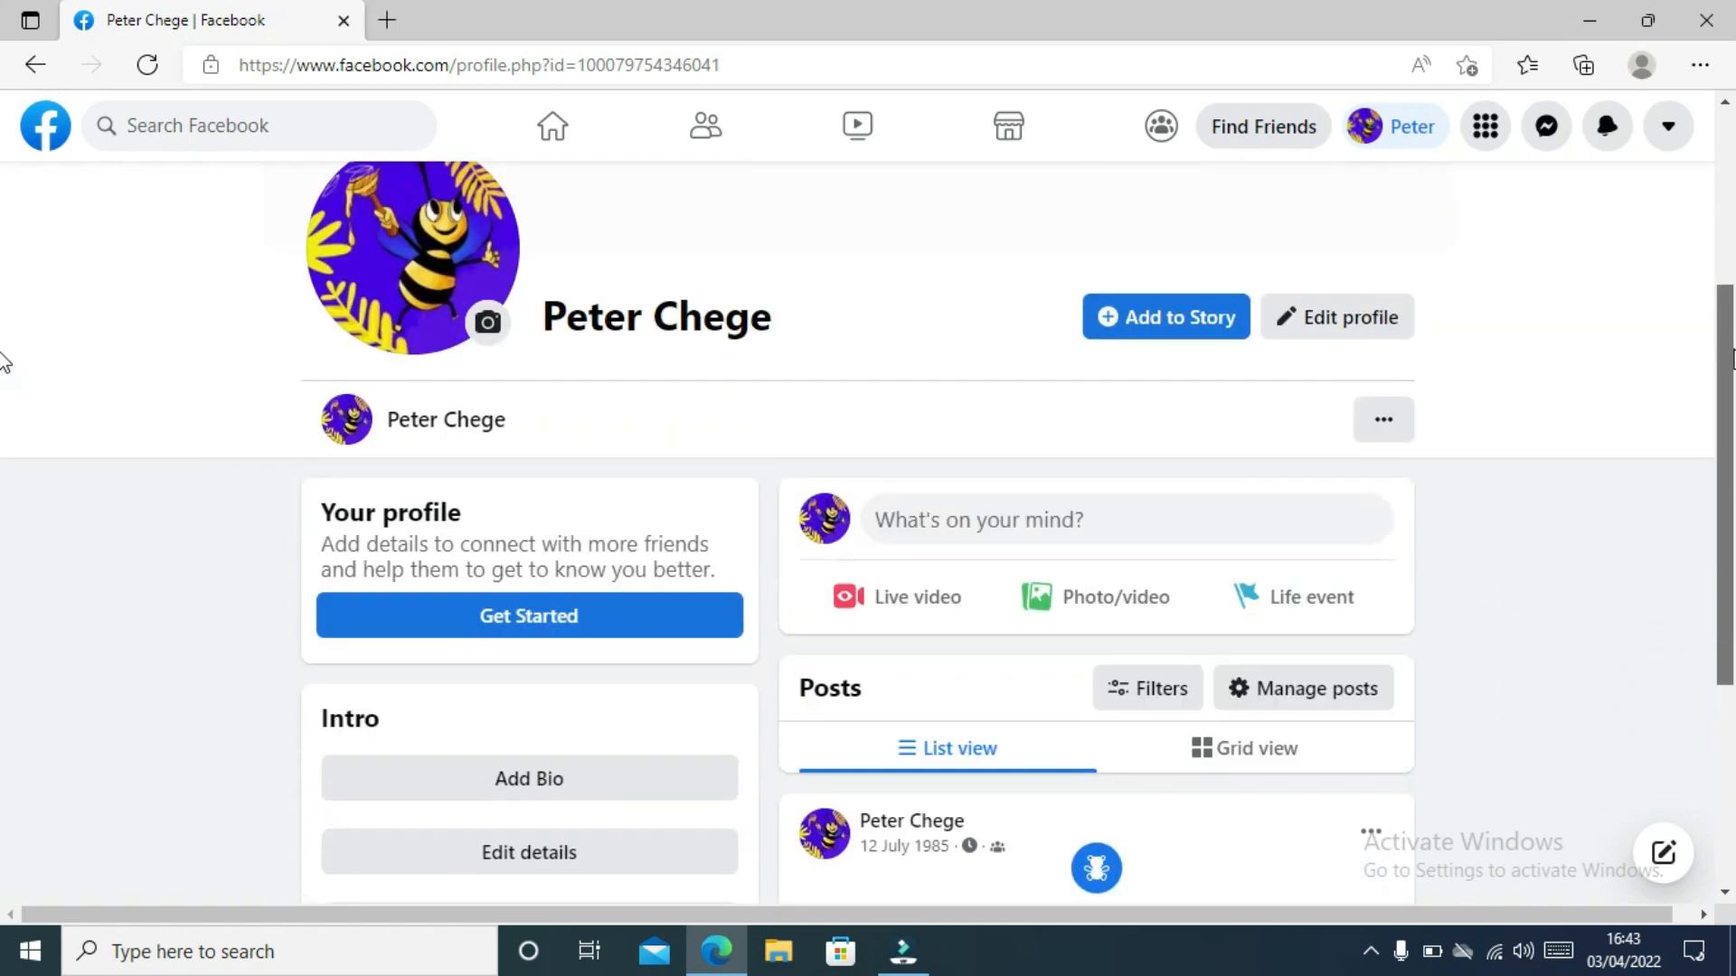
{"action": "scroll", "coordinate": [2, 398], "scroll_direction": "down", "scroll_amount": 2}
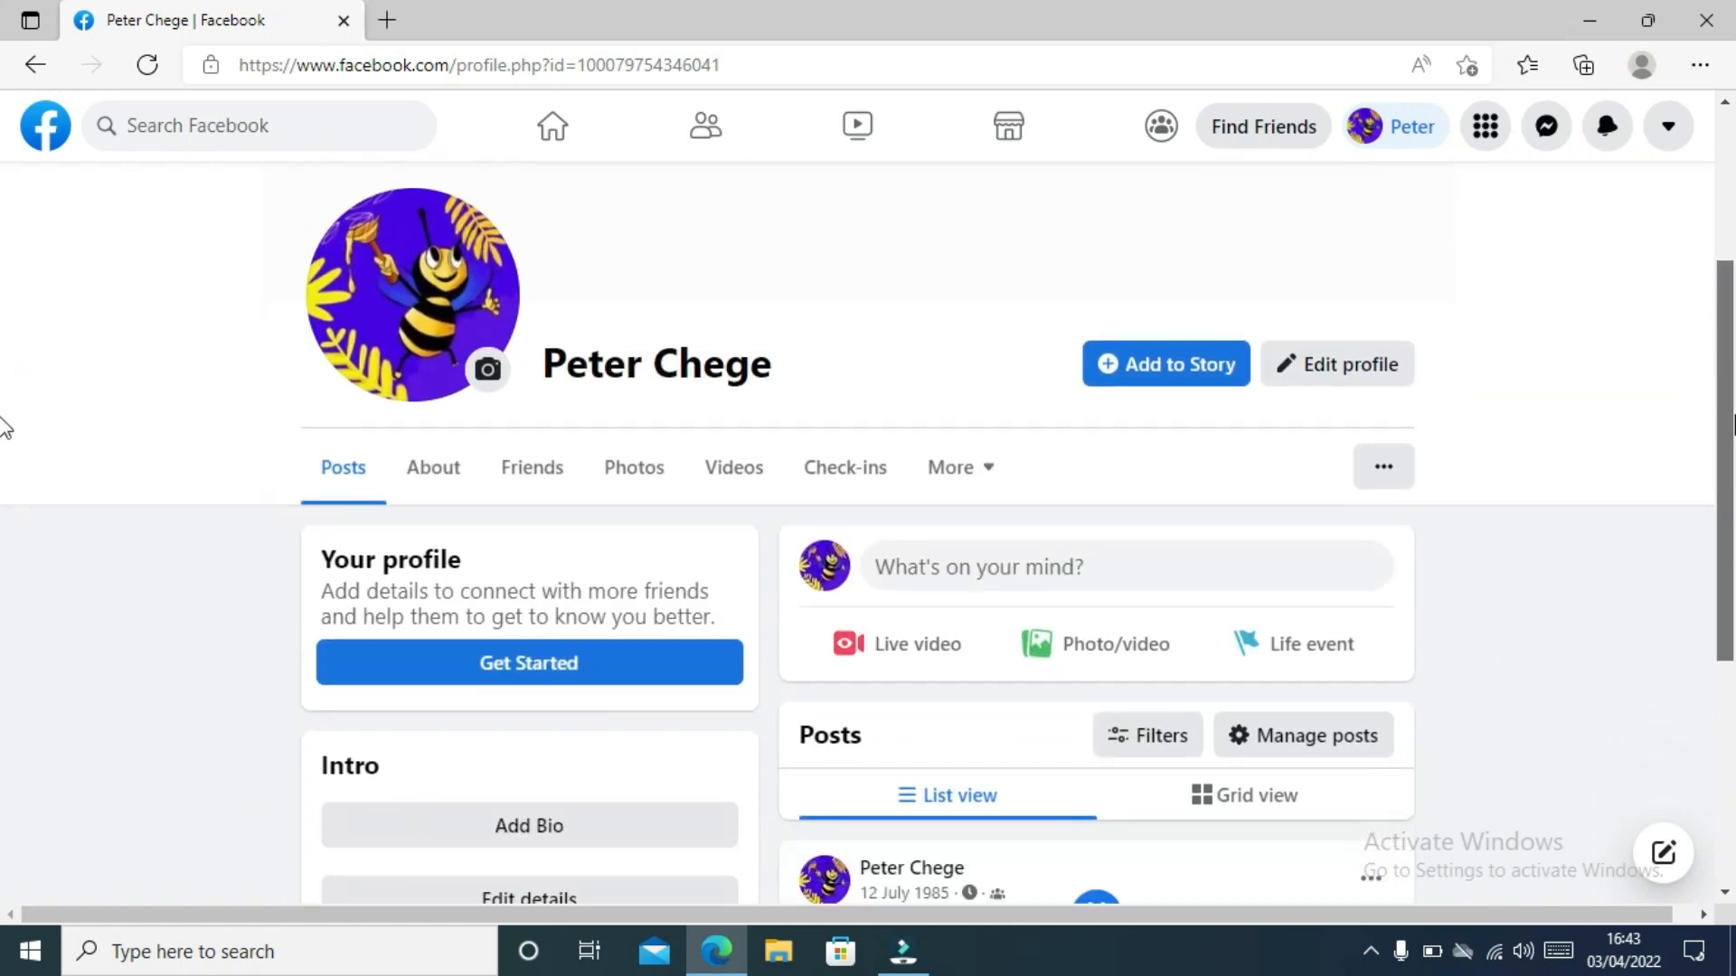
{"action": "scroll", "coordinate": [3, 343], "scroll_direction": "up", "scroll_amount": 4}
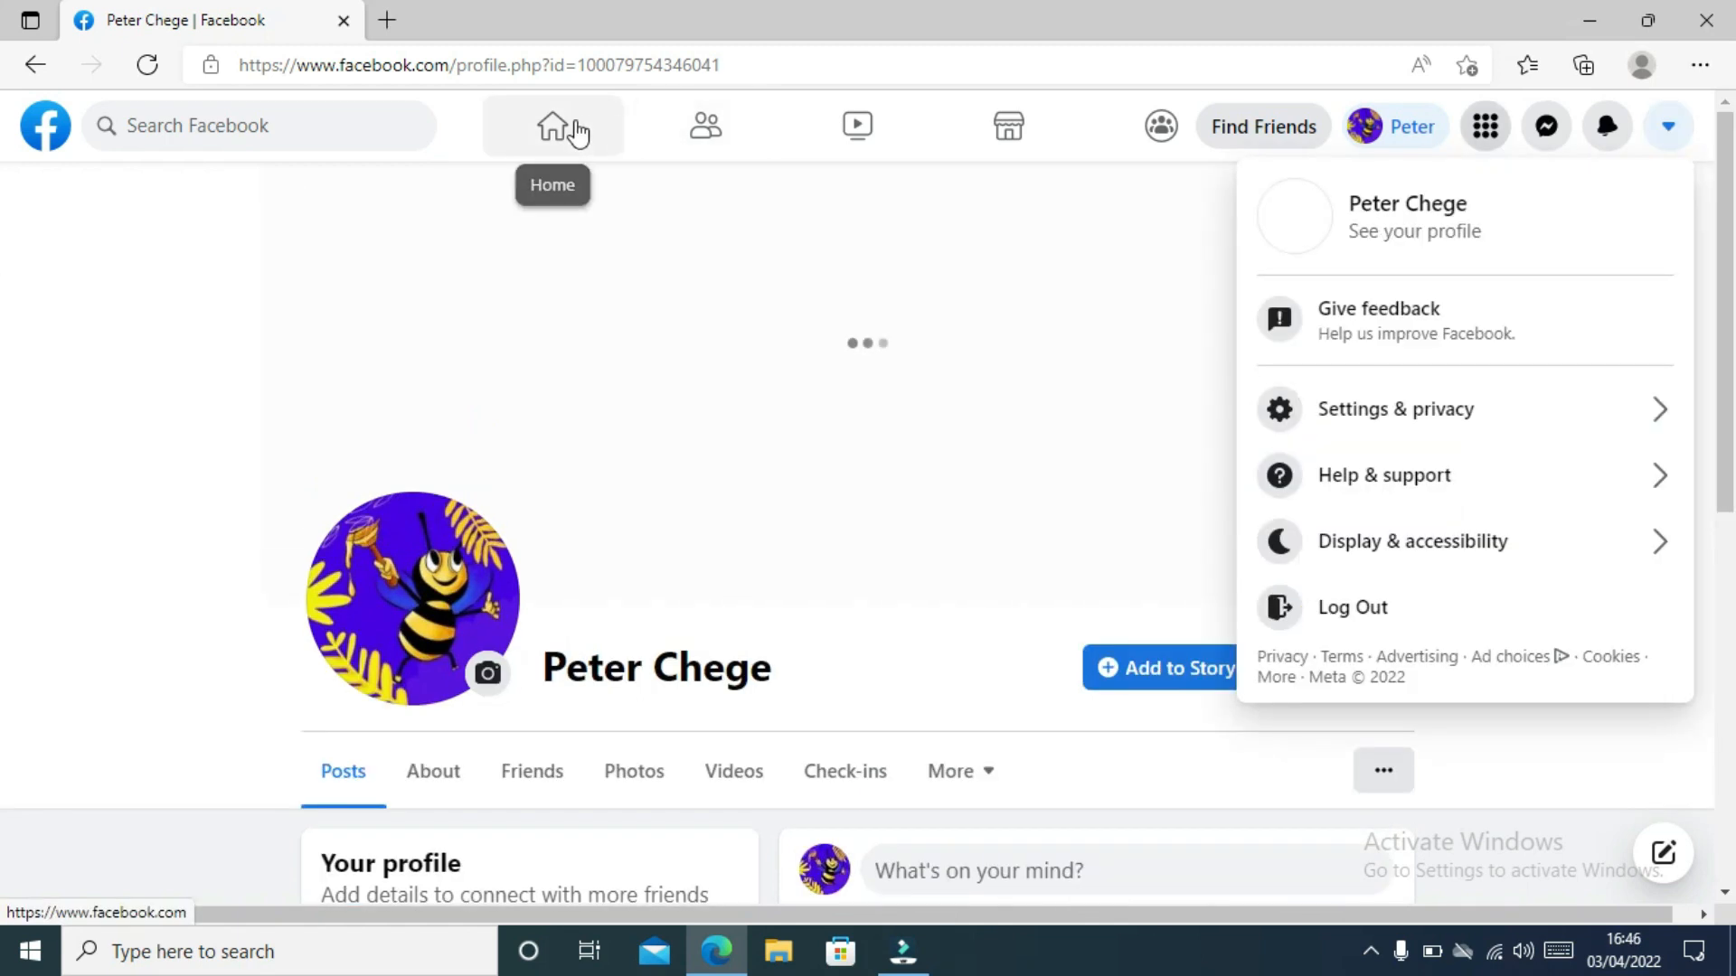
- Go from the home feed to the Pages section and start creating a new Page
{"action": "left_click", "coordinate": [567, 126]}
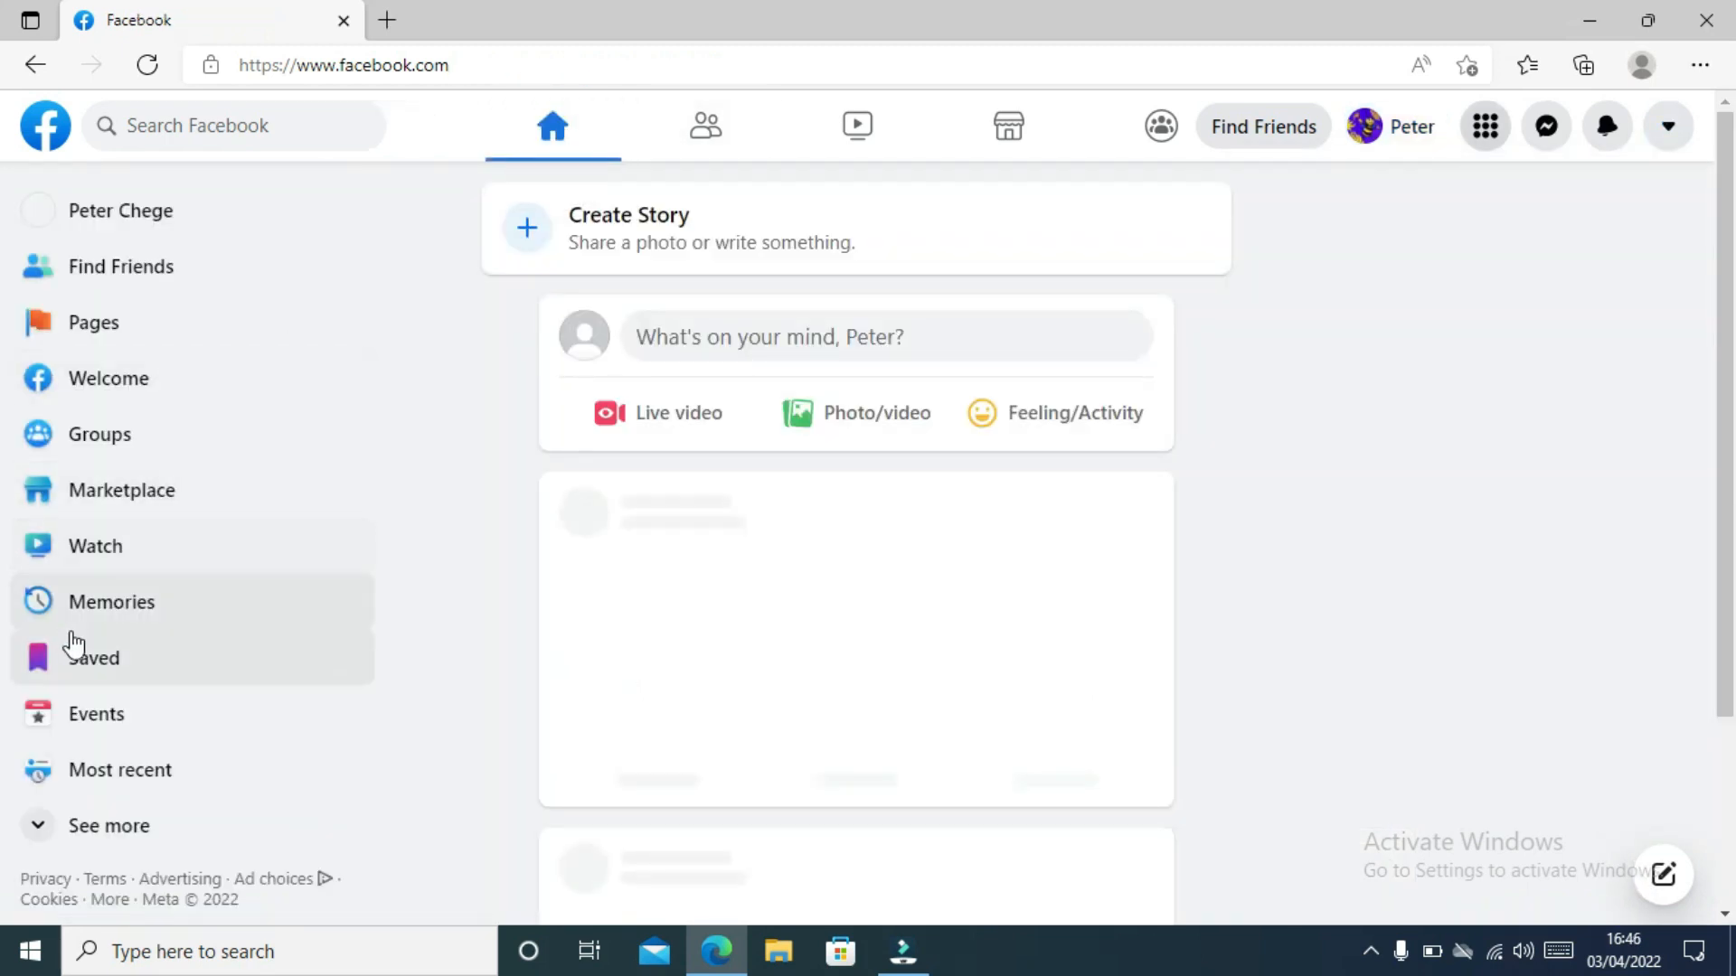
{"action": "left_click", "coordinate": [118, 323]}
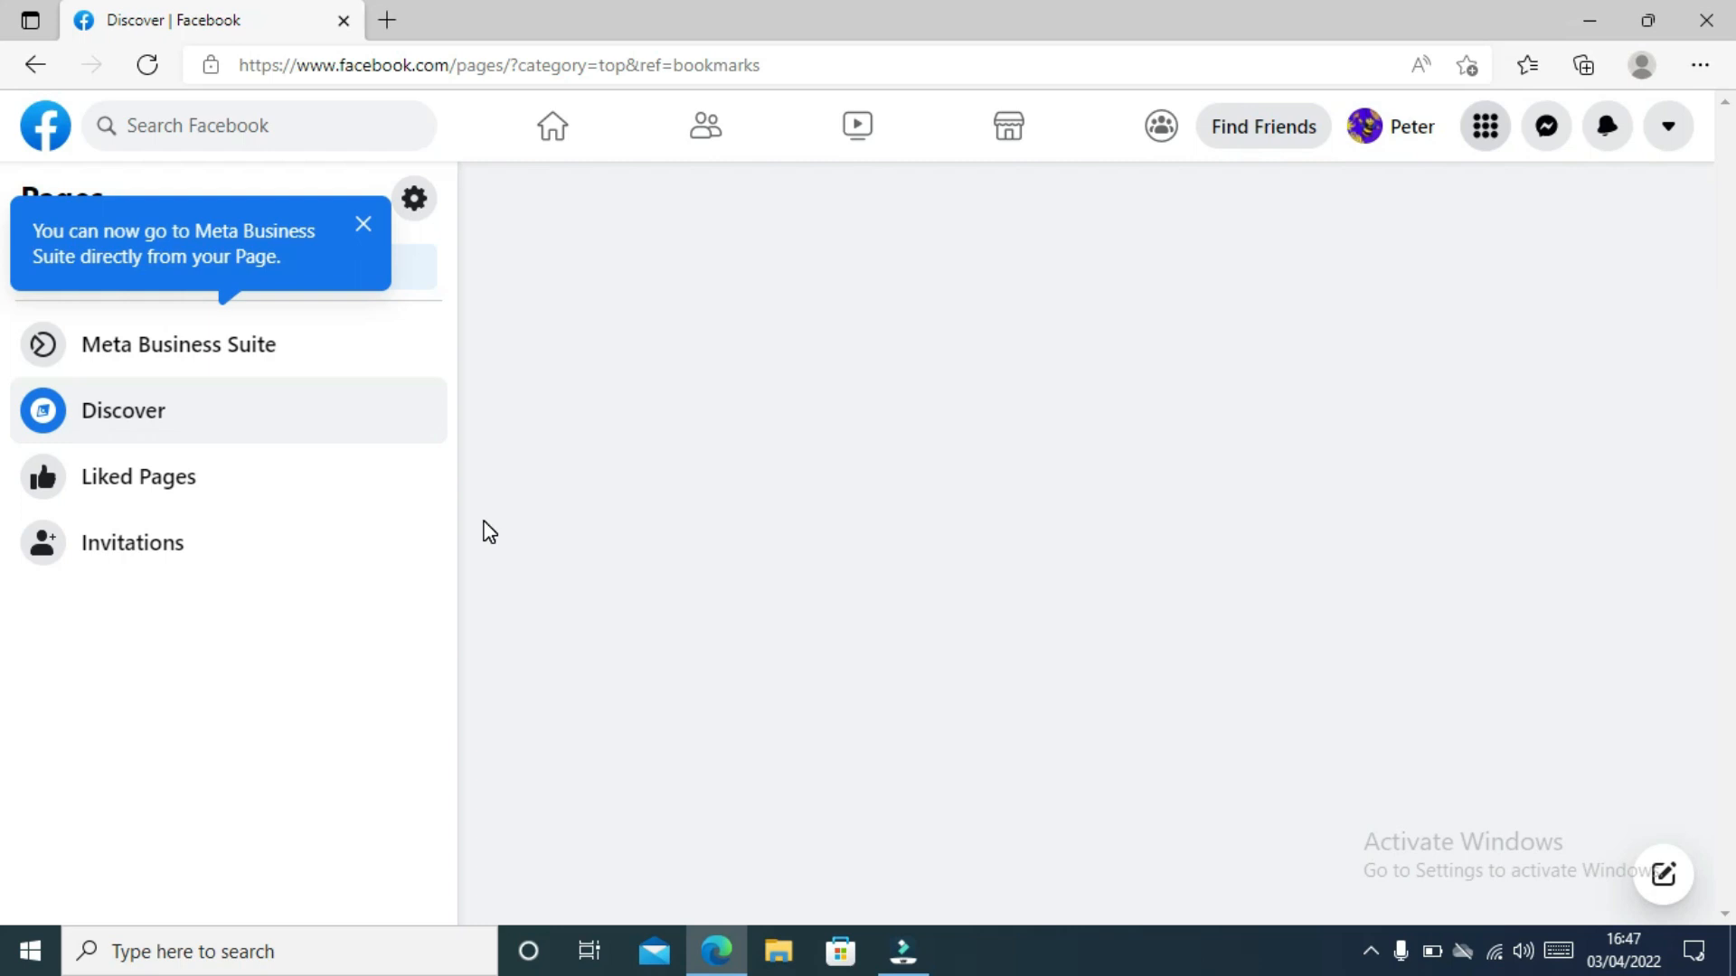
{"action": "left_click", "coordinate": [182, 273]}
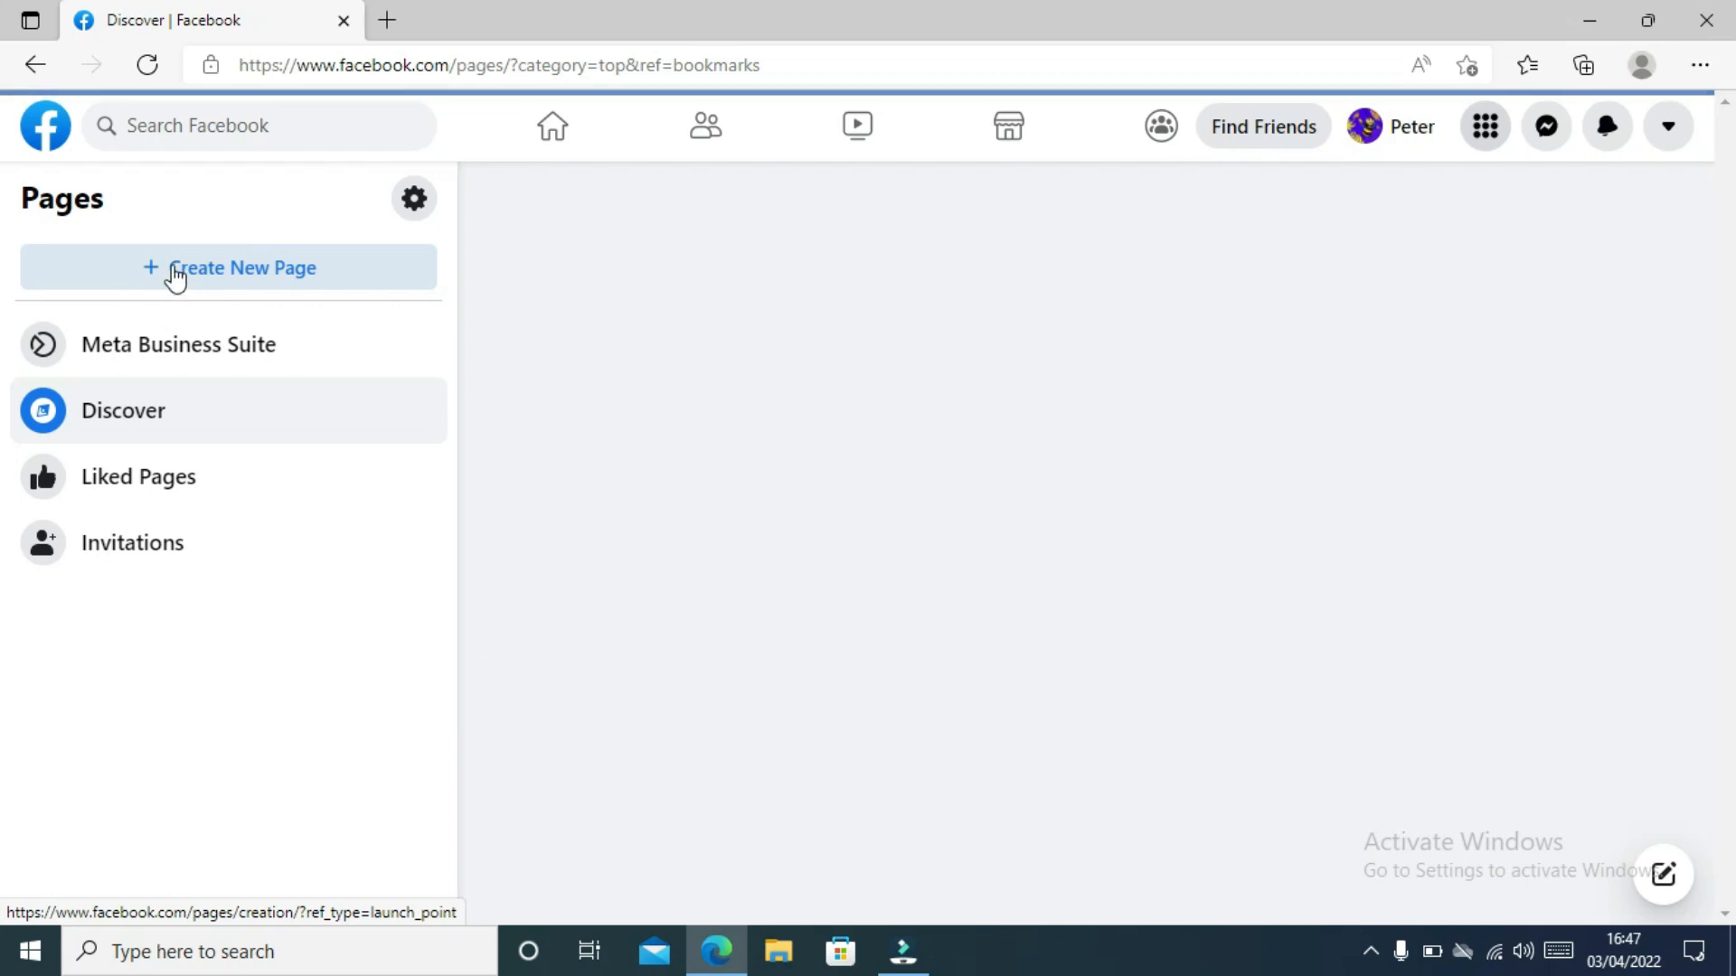
{"action": "left_click", "coordinate": [158, 269]}
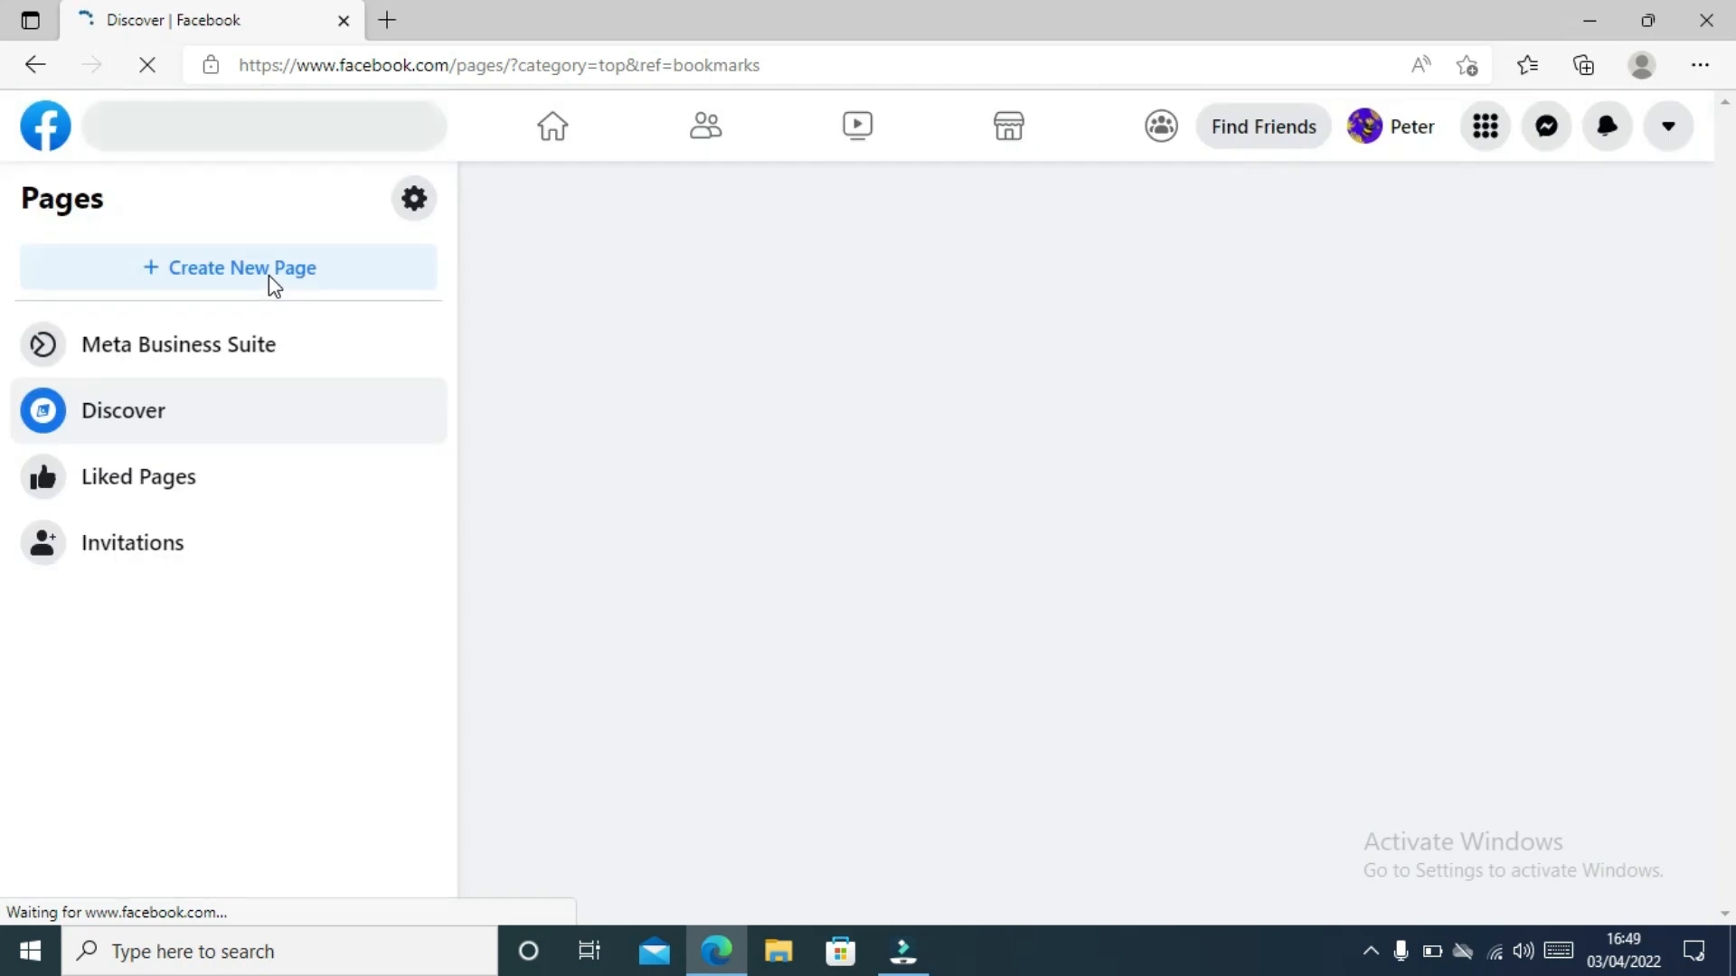
{"action": "left_click", "coordinate": [240, 286]}
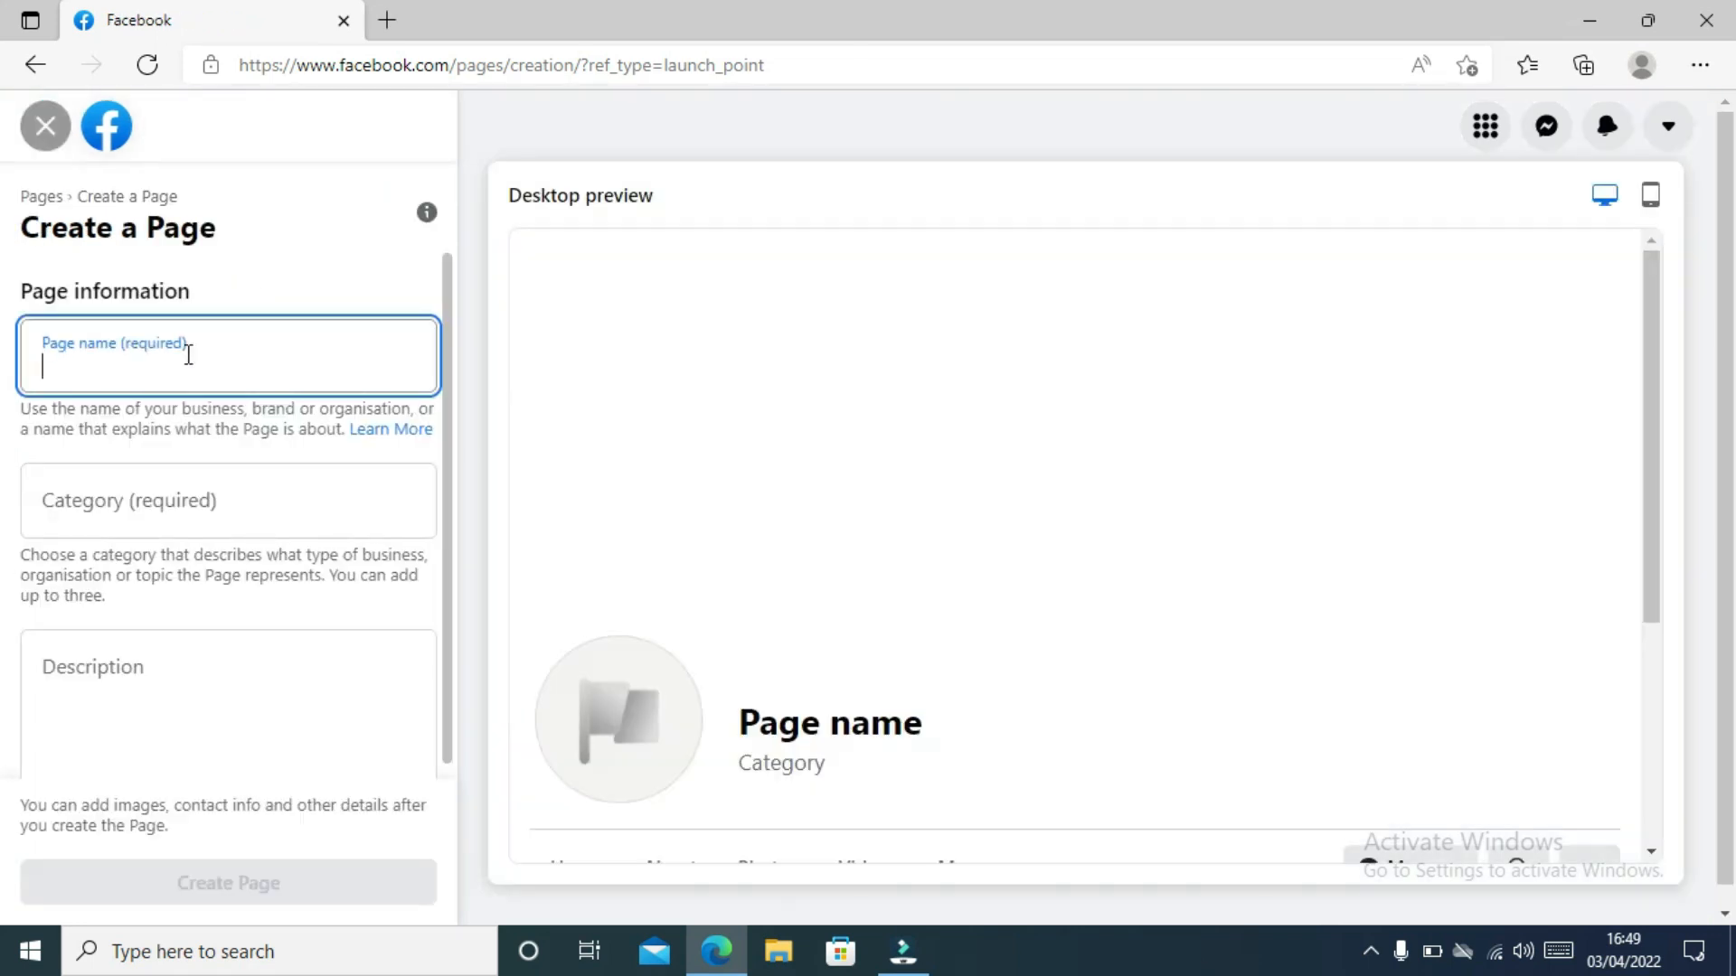
- Name the Page with the owner's first name followed by "The Digital Creator & Fittest", correcting any typos
{"action": "left_click", "coordinate": [188, 353]}
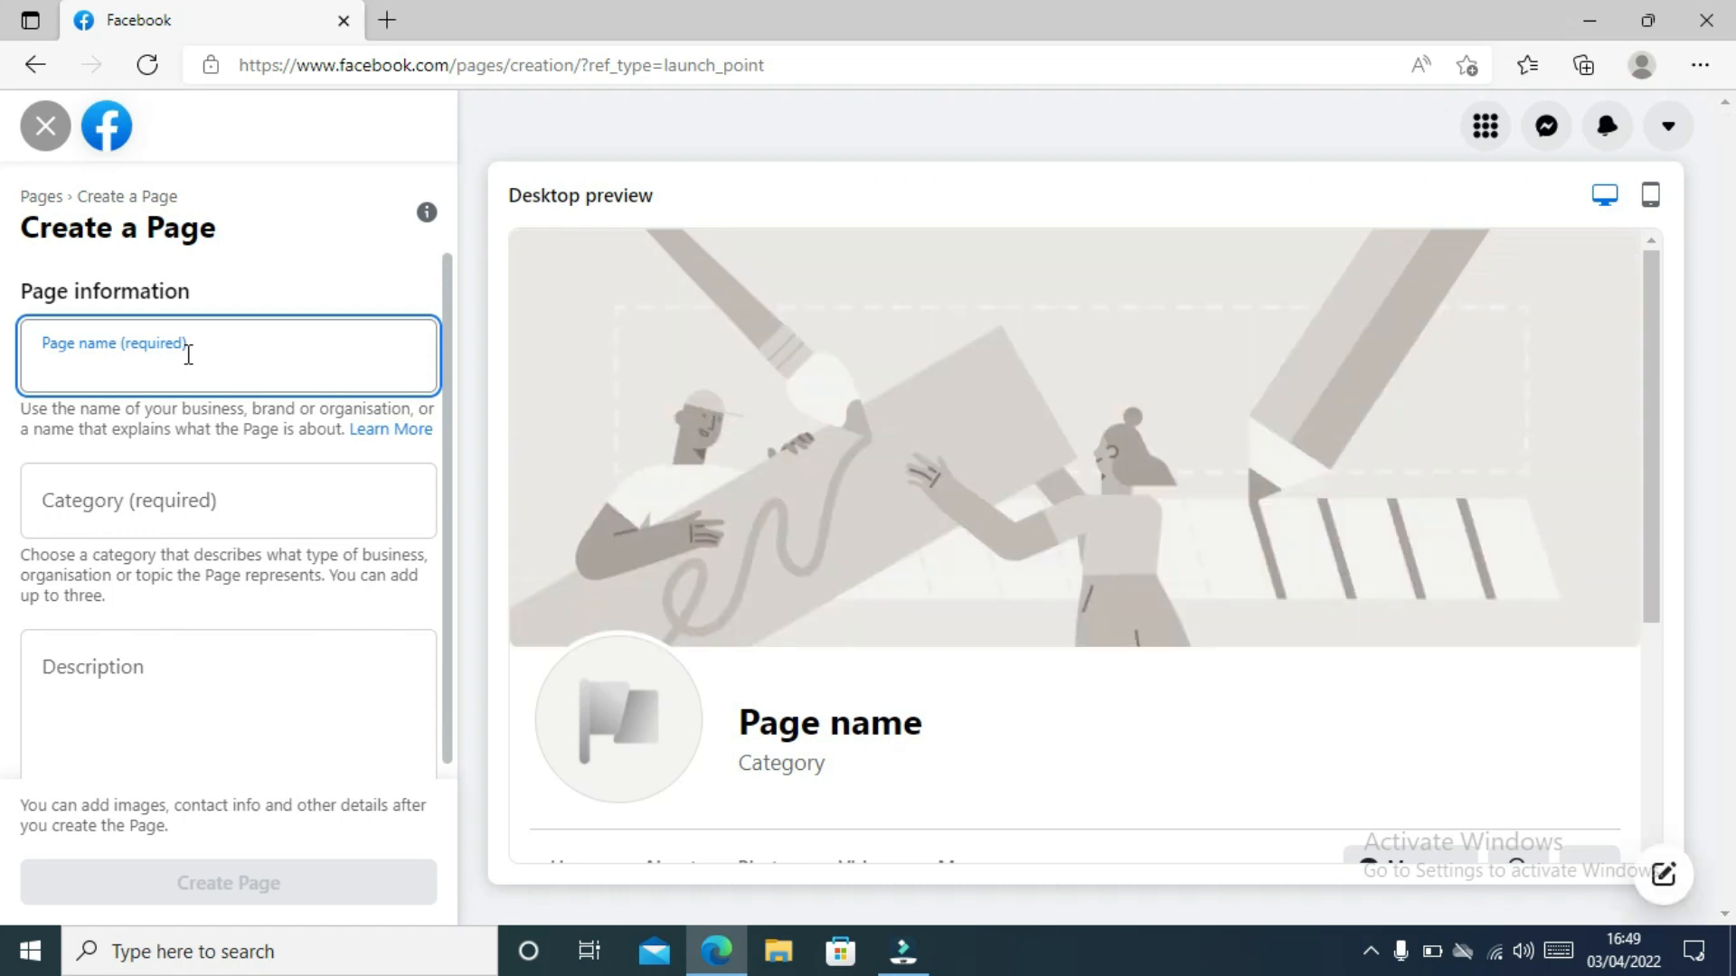
{"action": "type", "text": "Peter T"}
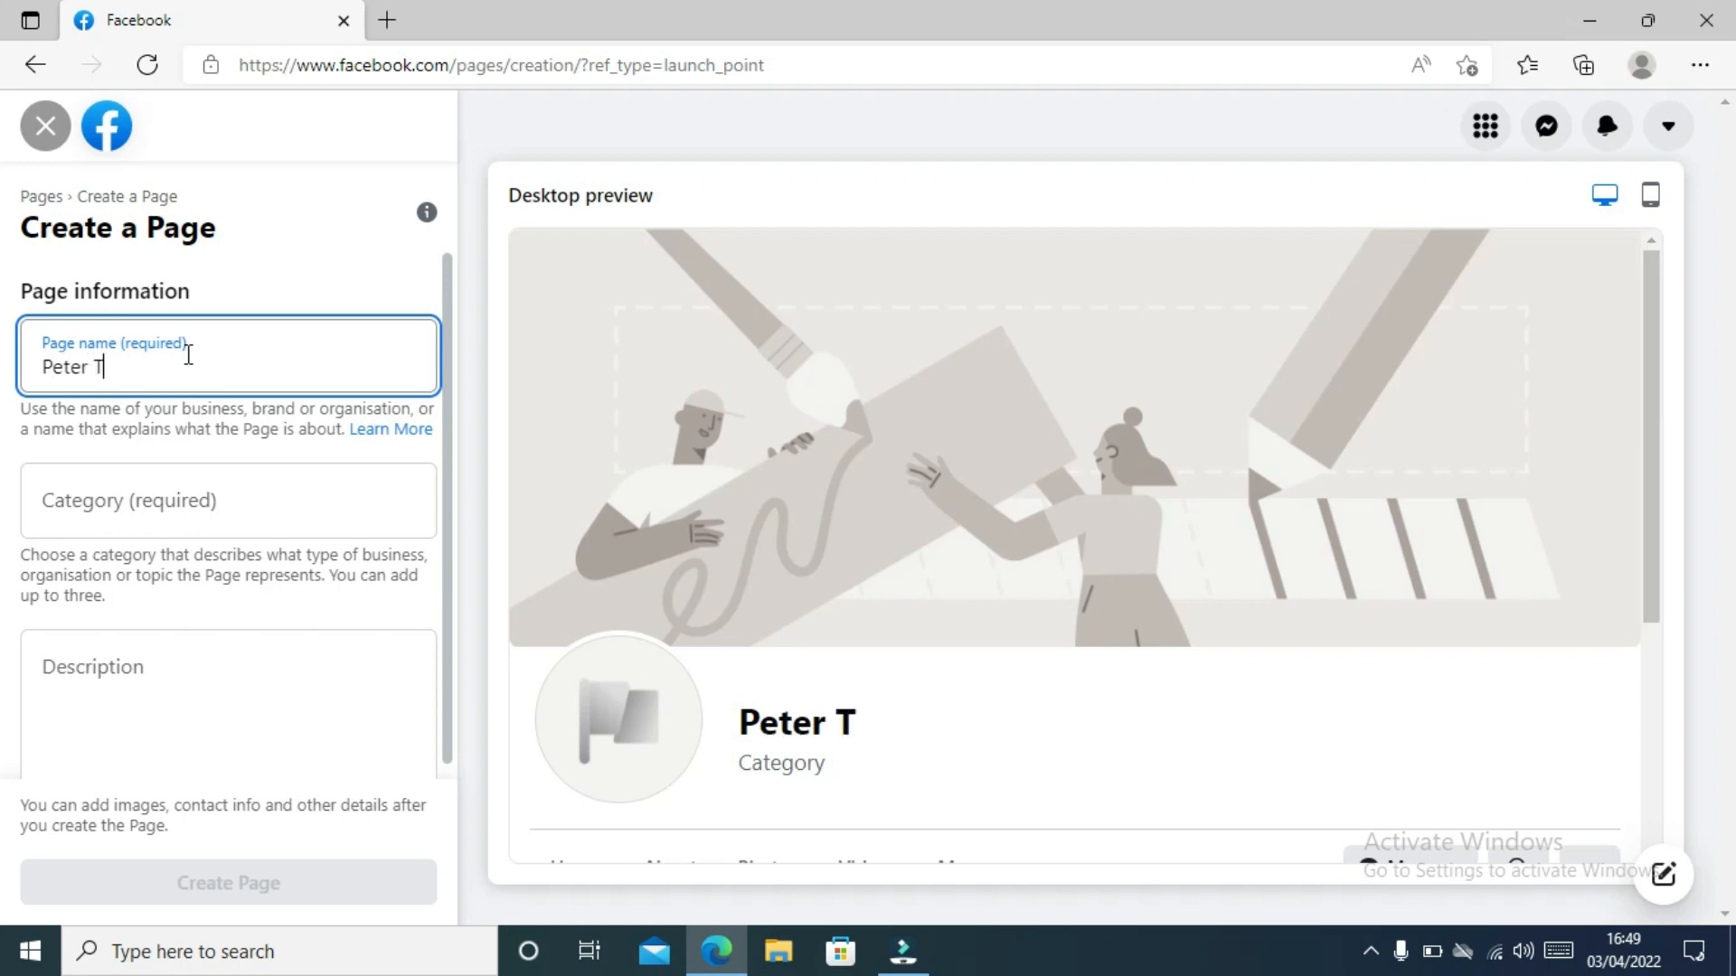
{"action": "type", "text": "he Dig"}
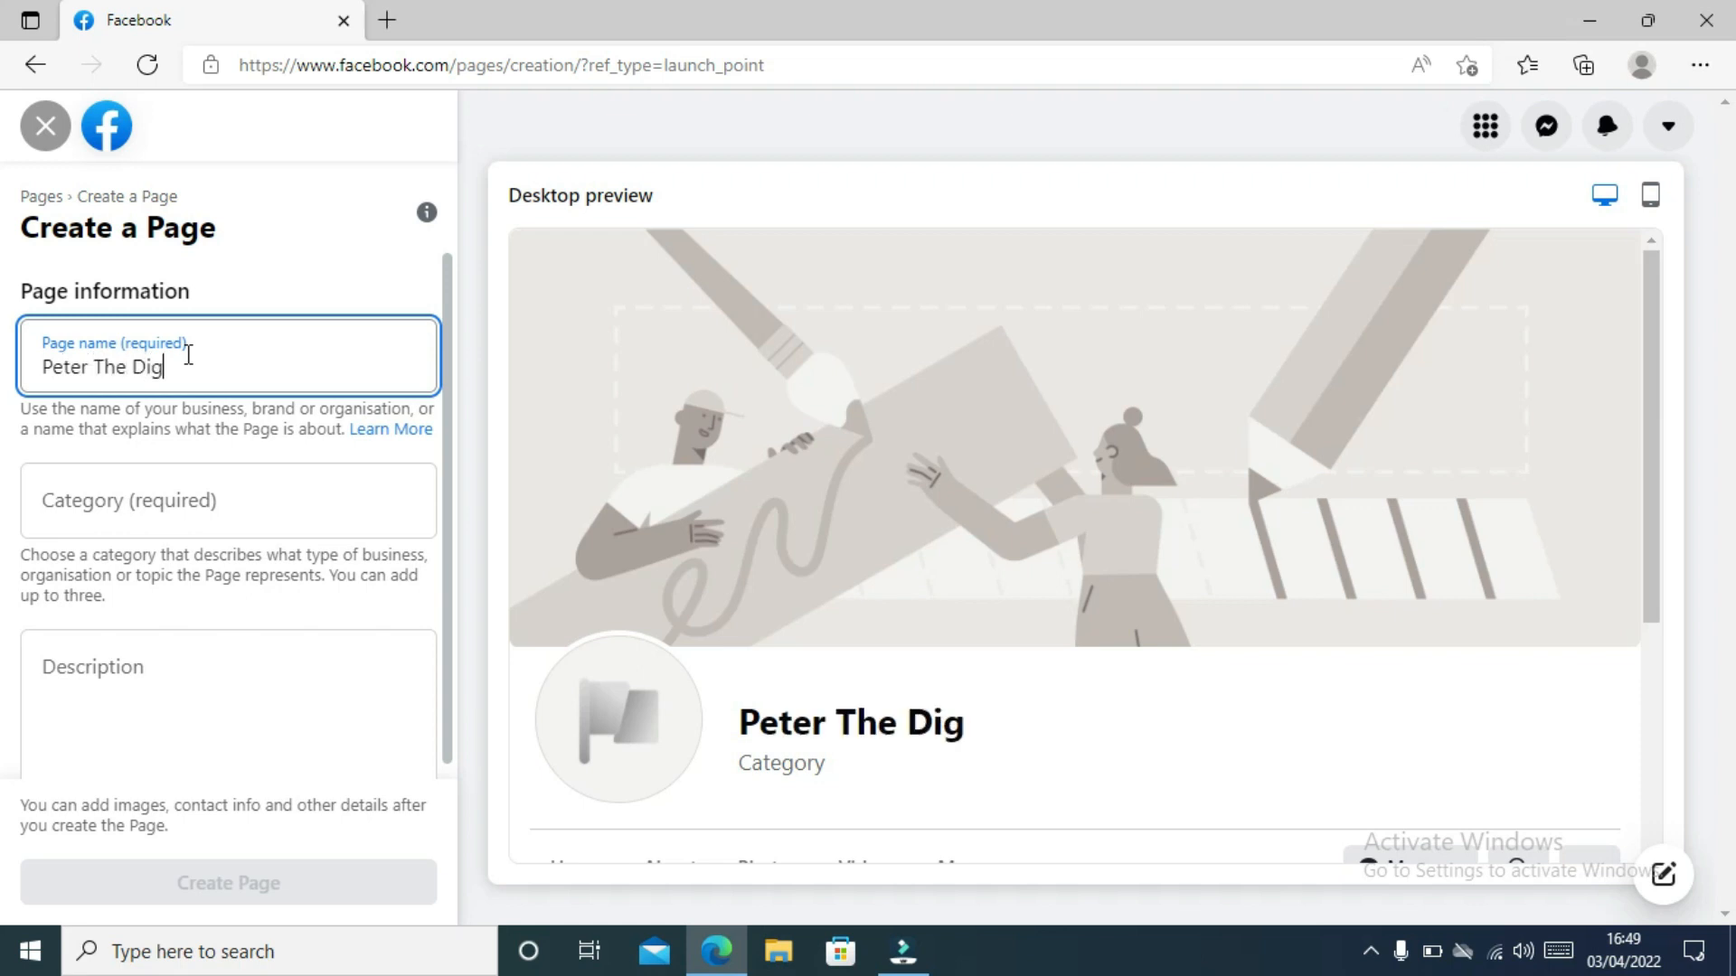
{"action": "type", "text": "italr Creatye"}
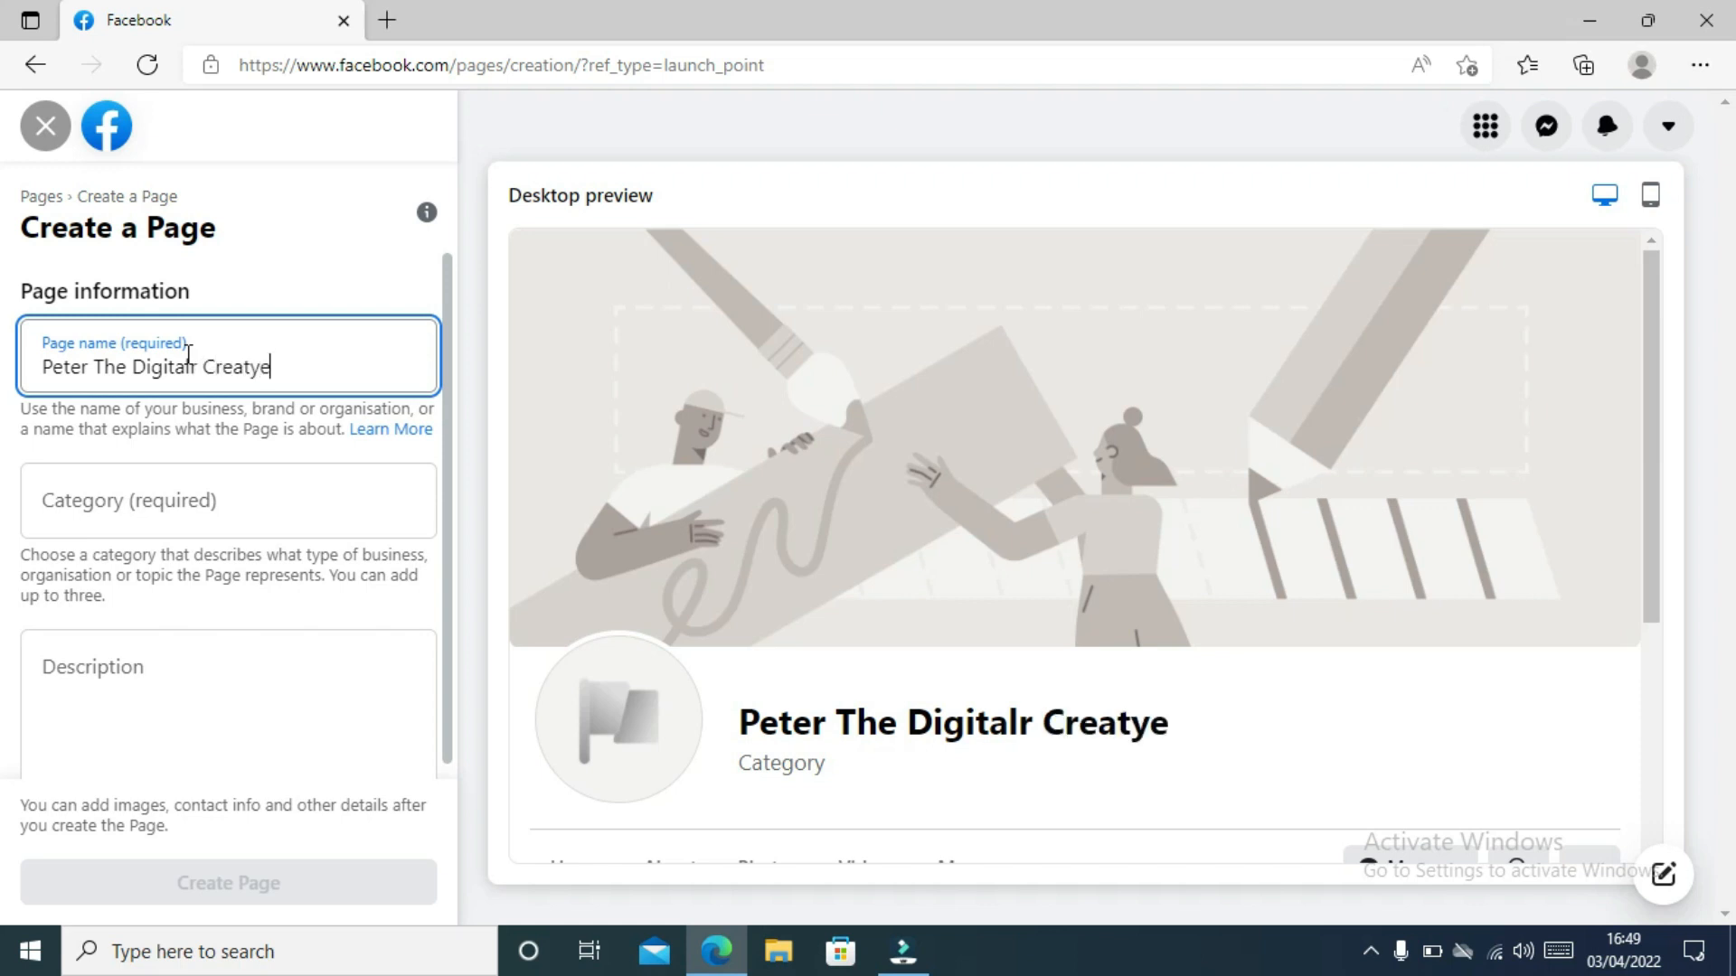
{"action": "key", "text": "BackSpace"}
{"action": "type", "text": "or"}
{"action": "key", "text": "BackSpace"}
{"action": "key", "text": "BackSpace"}
{"action": "key", "text": "BackSpace"}
{"action": "key", "text": "BackSpace"}
{"action": "key", "text": "BackSpace"}
{"action": "key", "text": "BackSpace"}
{"action": "key", "text": "BackSpace"}
{"action": "key", "text": "BackSpace"}
{"action": "key", "text": "BackSpace"}
{"action": "key", "text": "BackSpace"}
{"action": "type", "text": "l Creadtor "}
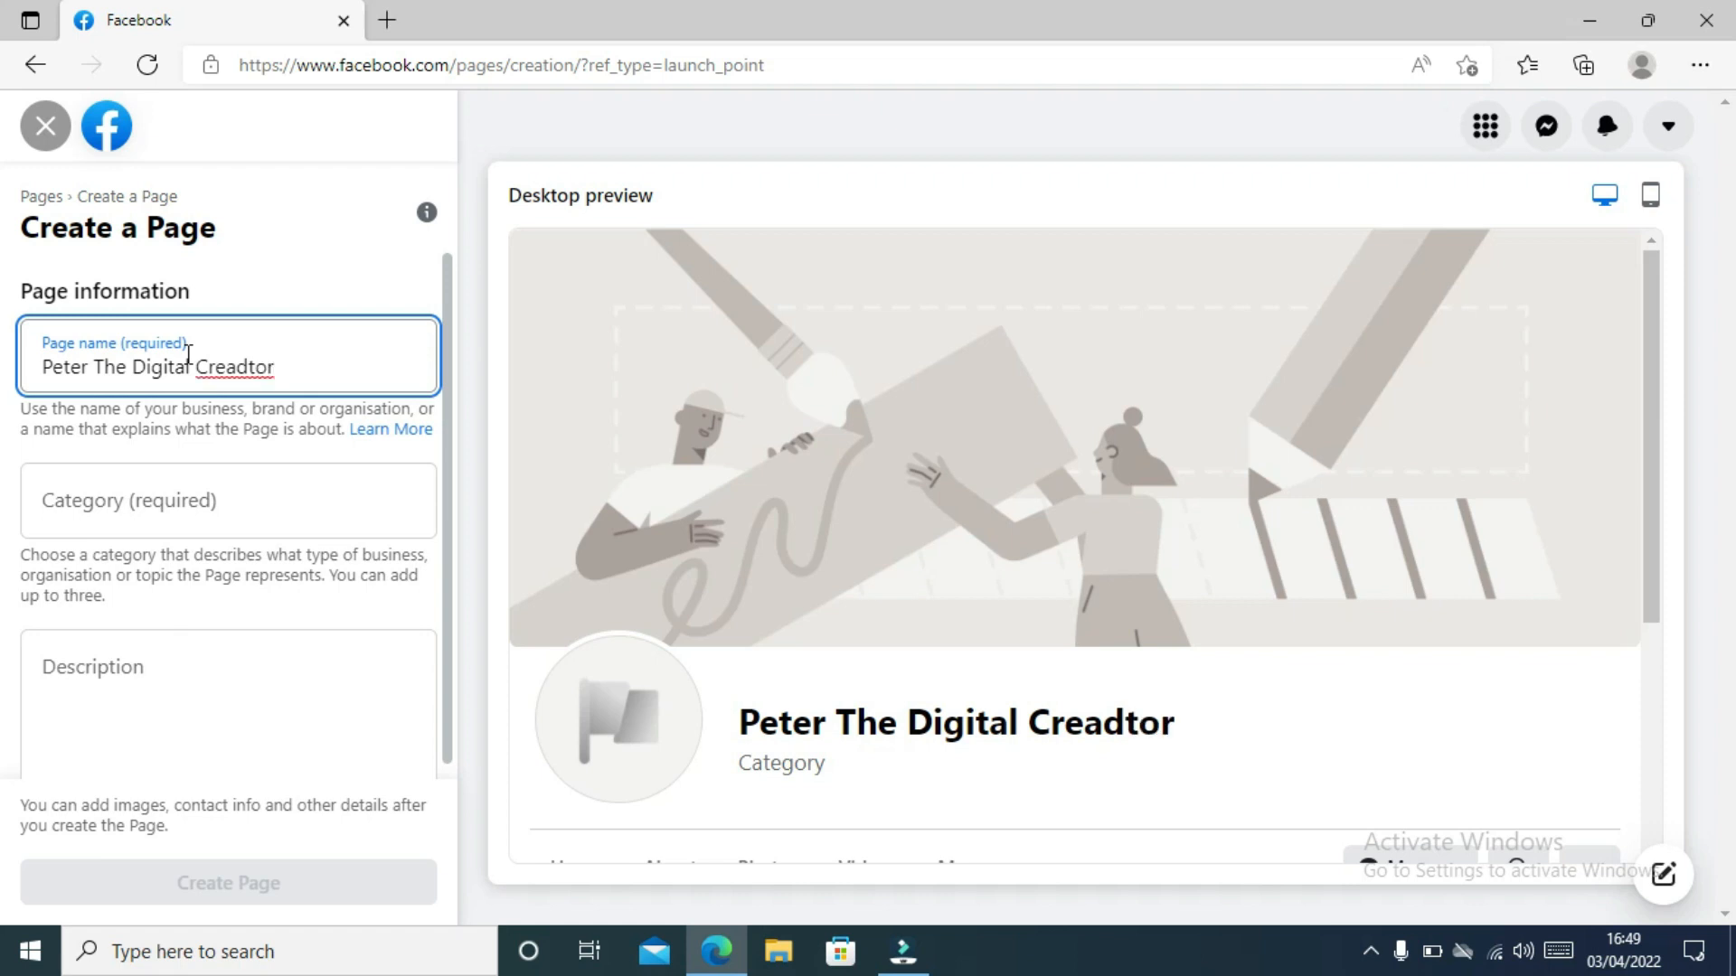
{"action": "type", "text": "& F"}
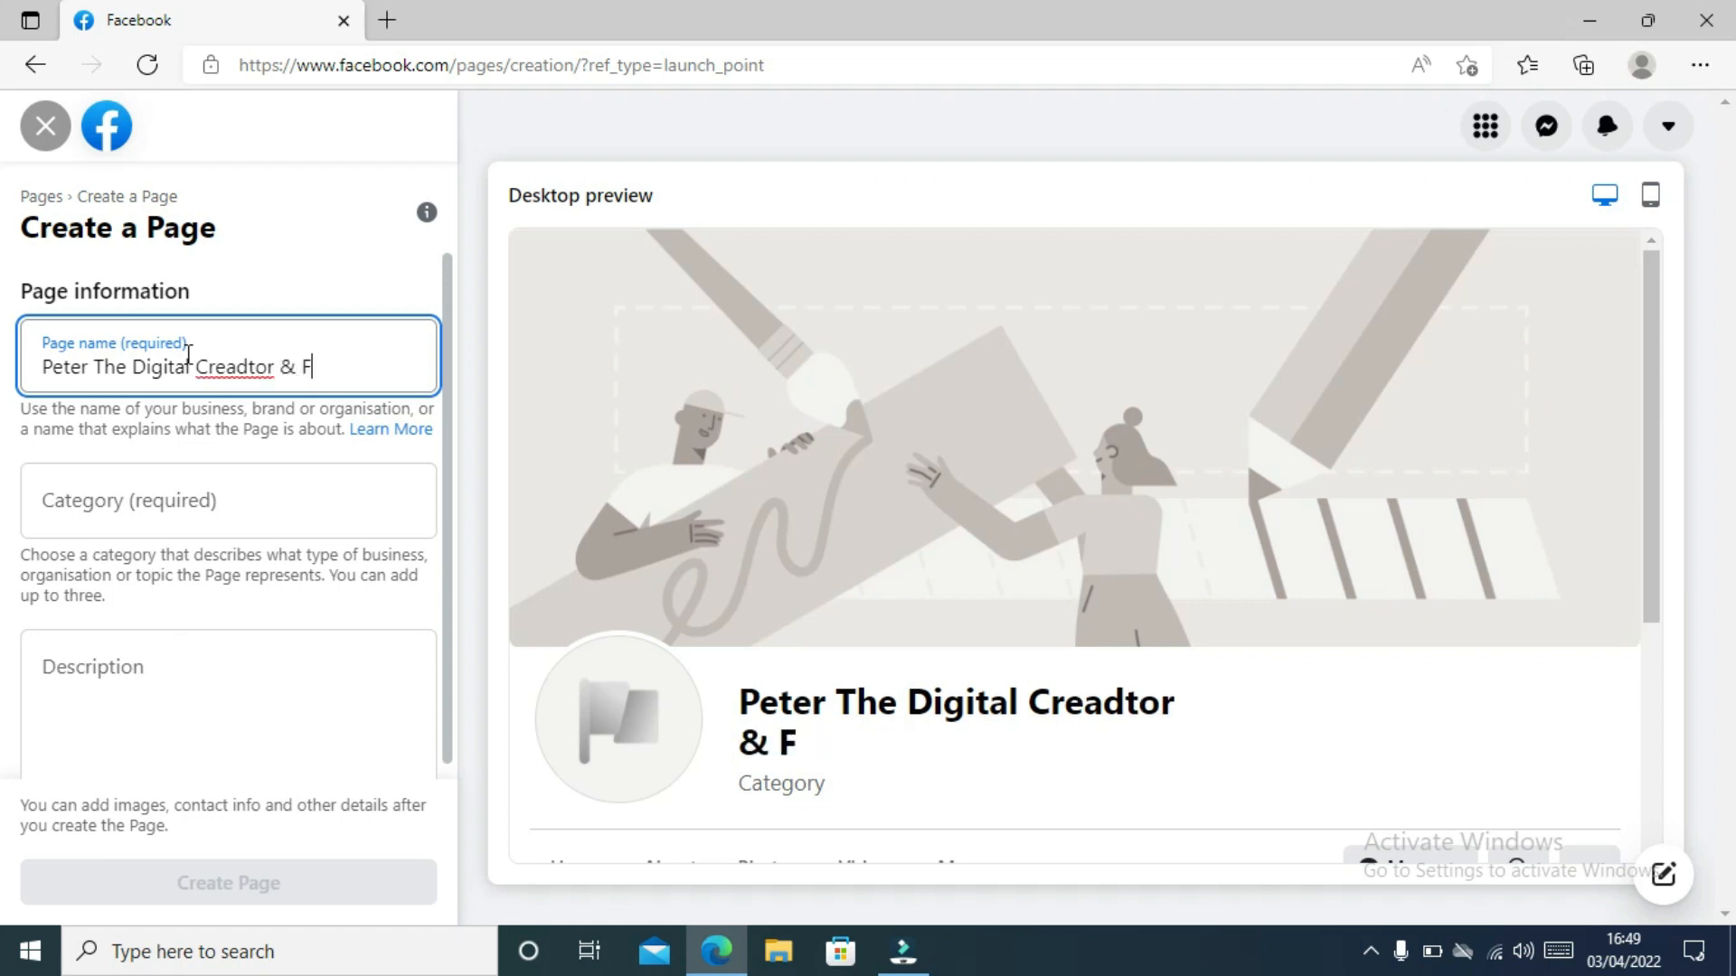
{"action": "type", "text": "ittest"}
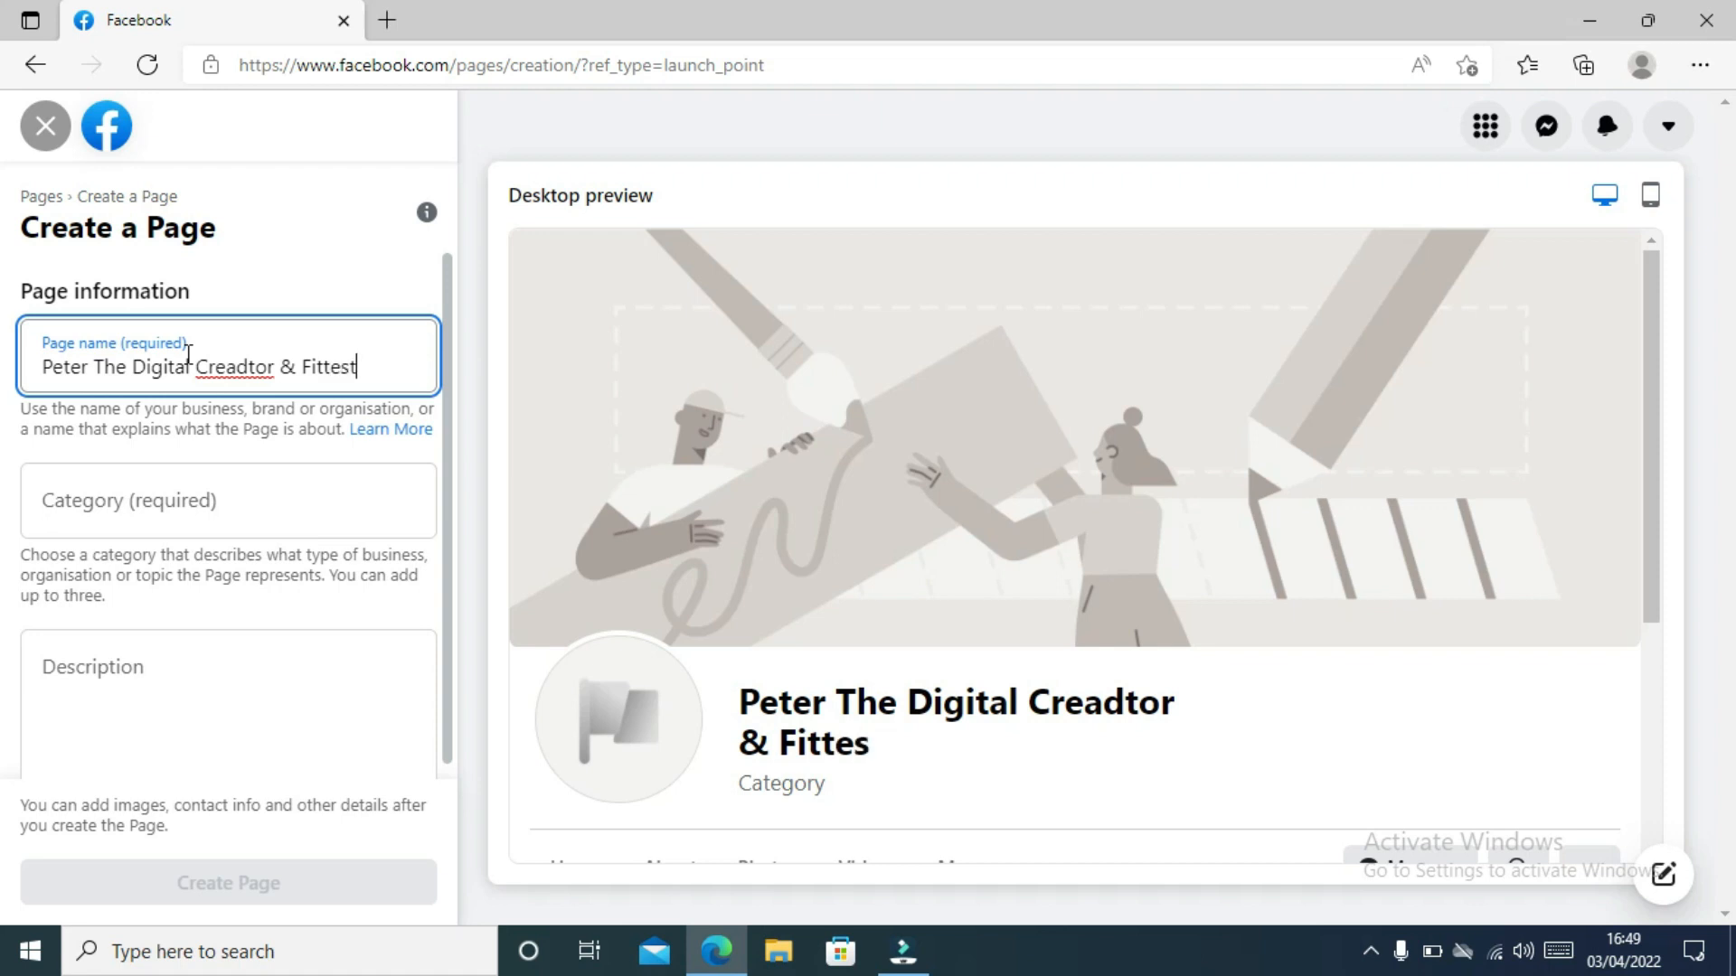
{"action": "left_click", "coordinate": [254, 366]}
{"action": "key", "text": "BackSpace"}
- Search the Page categories for "digita" and choose Digital creator
{"action": "left_click", "coordinate": [245, 497]}
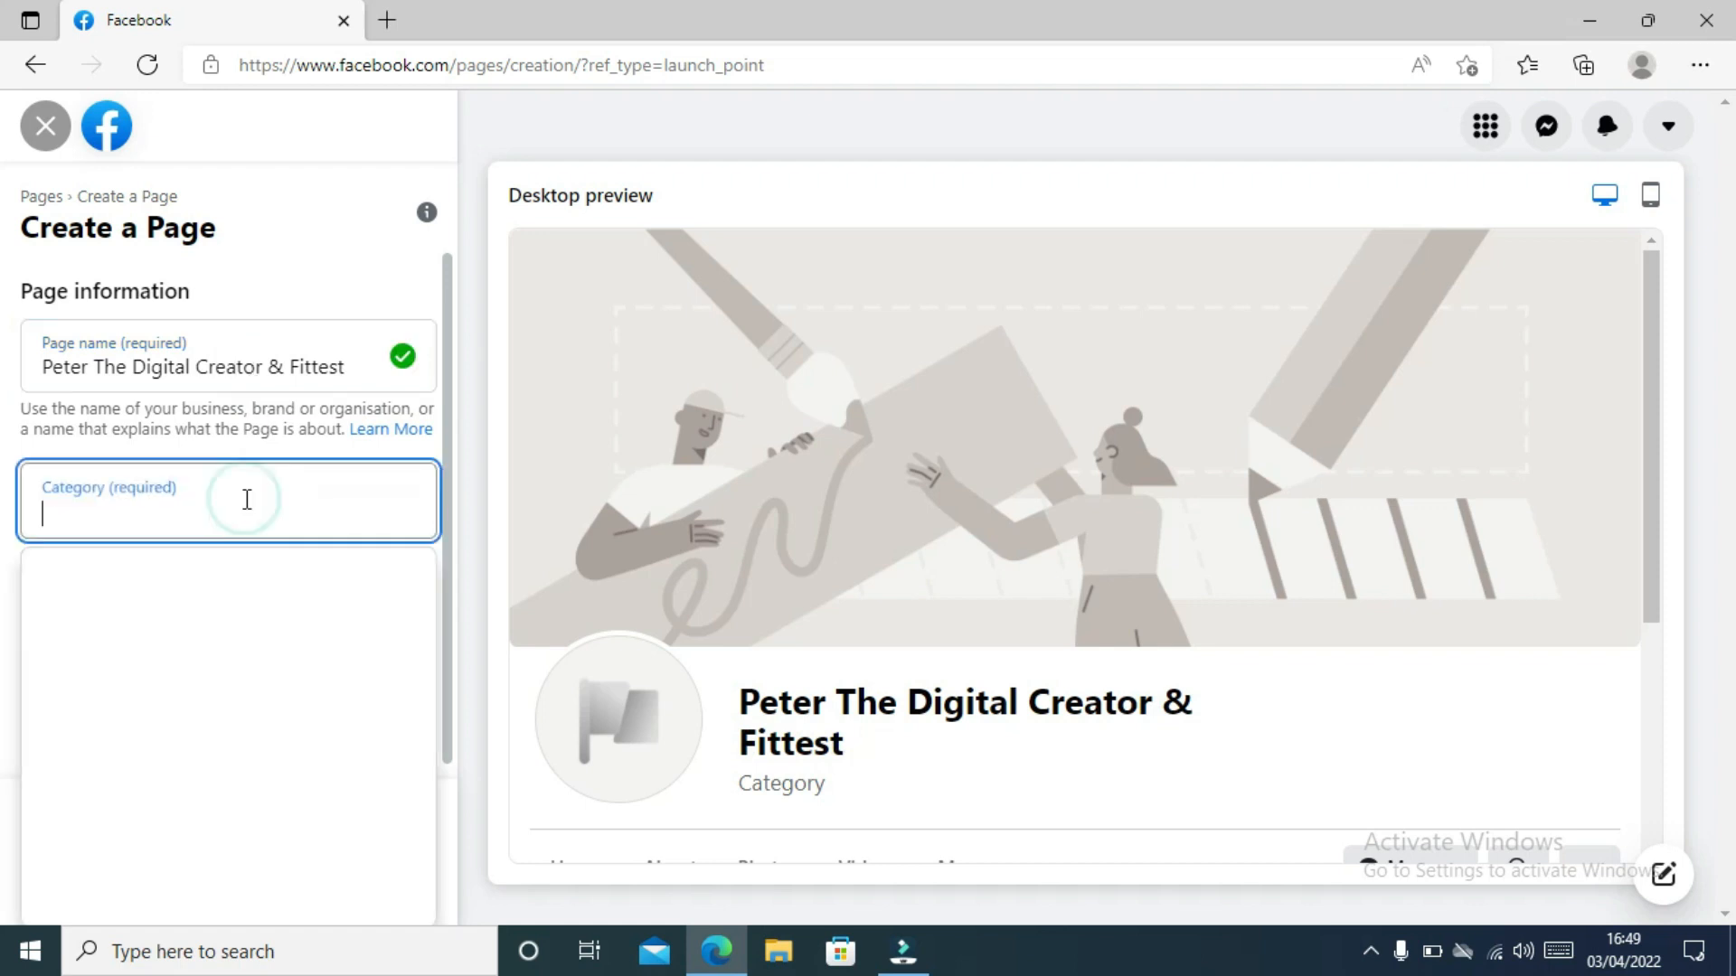
{"action": "left_click", "coordinate": [247, 500]}
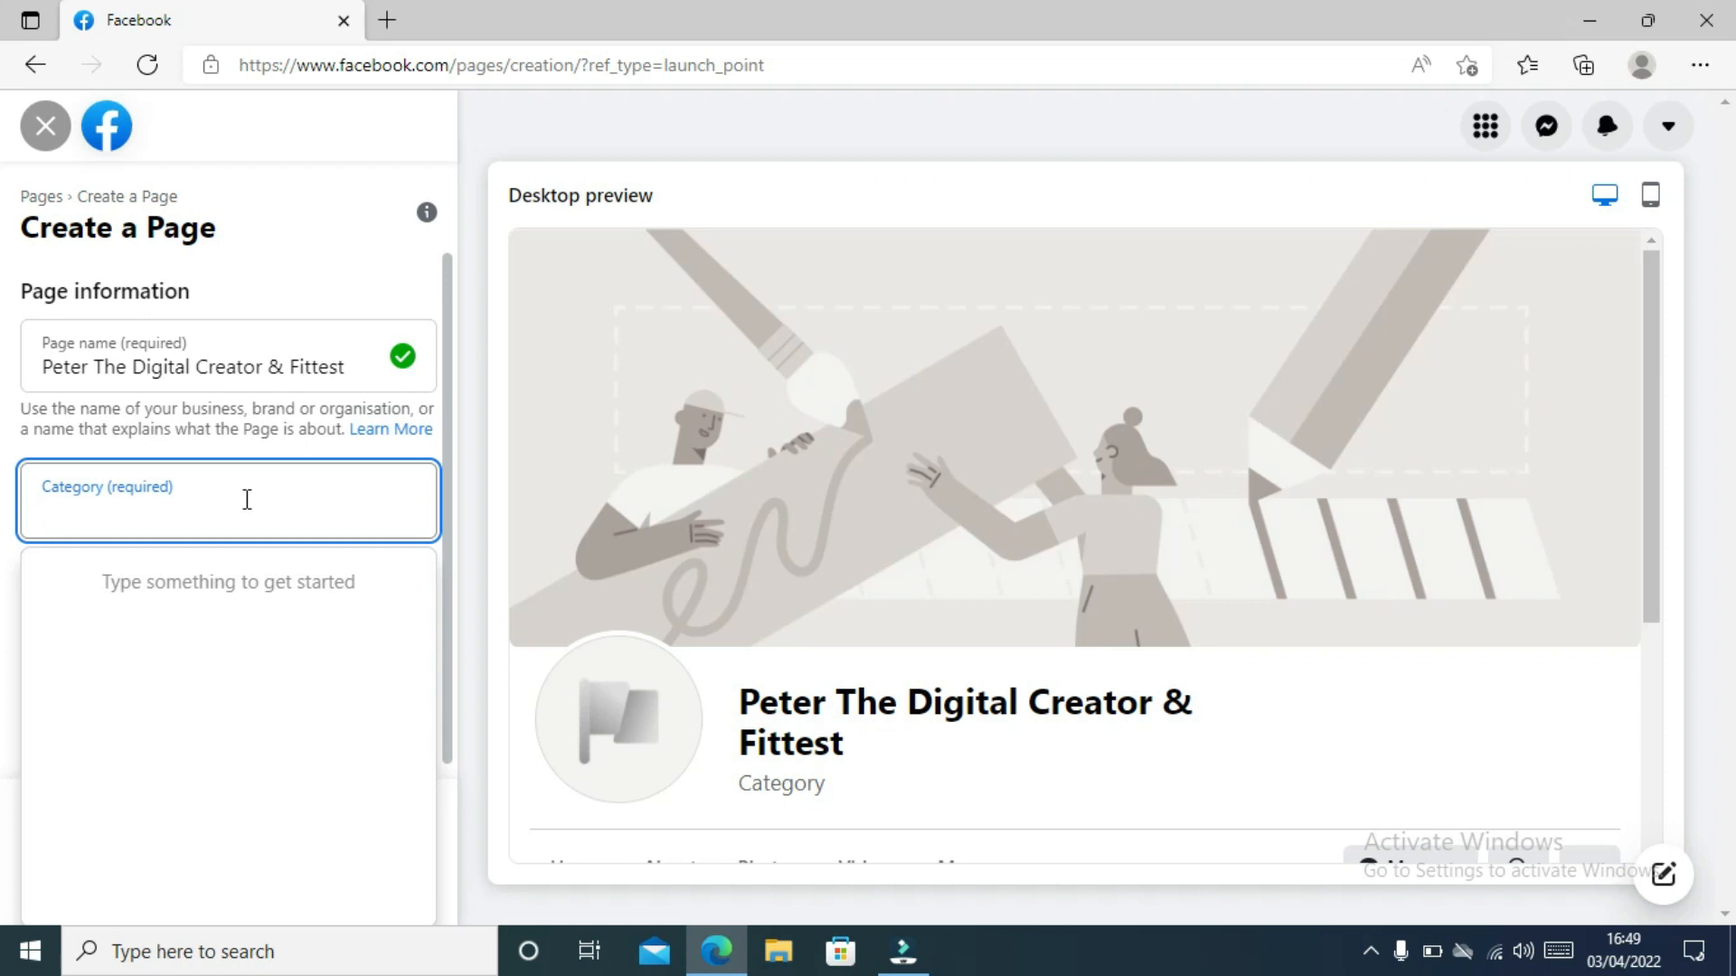
{"action": "type", "text": "digi"}
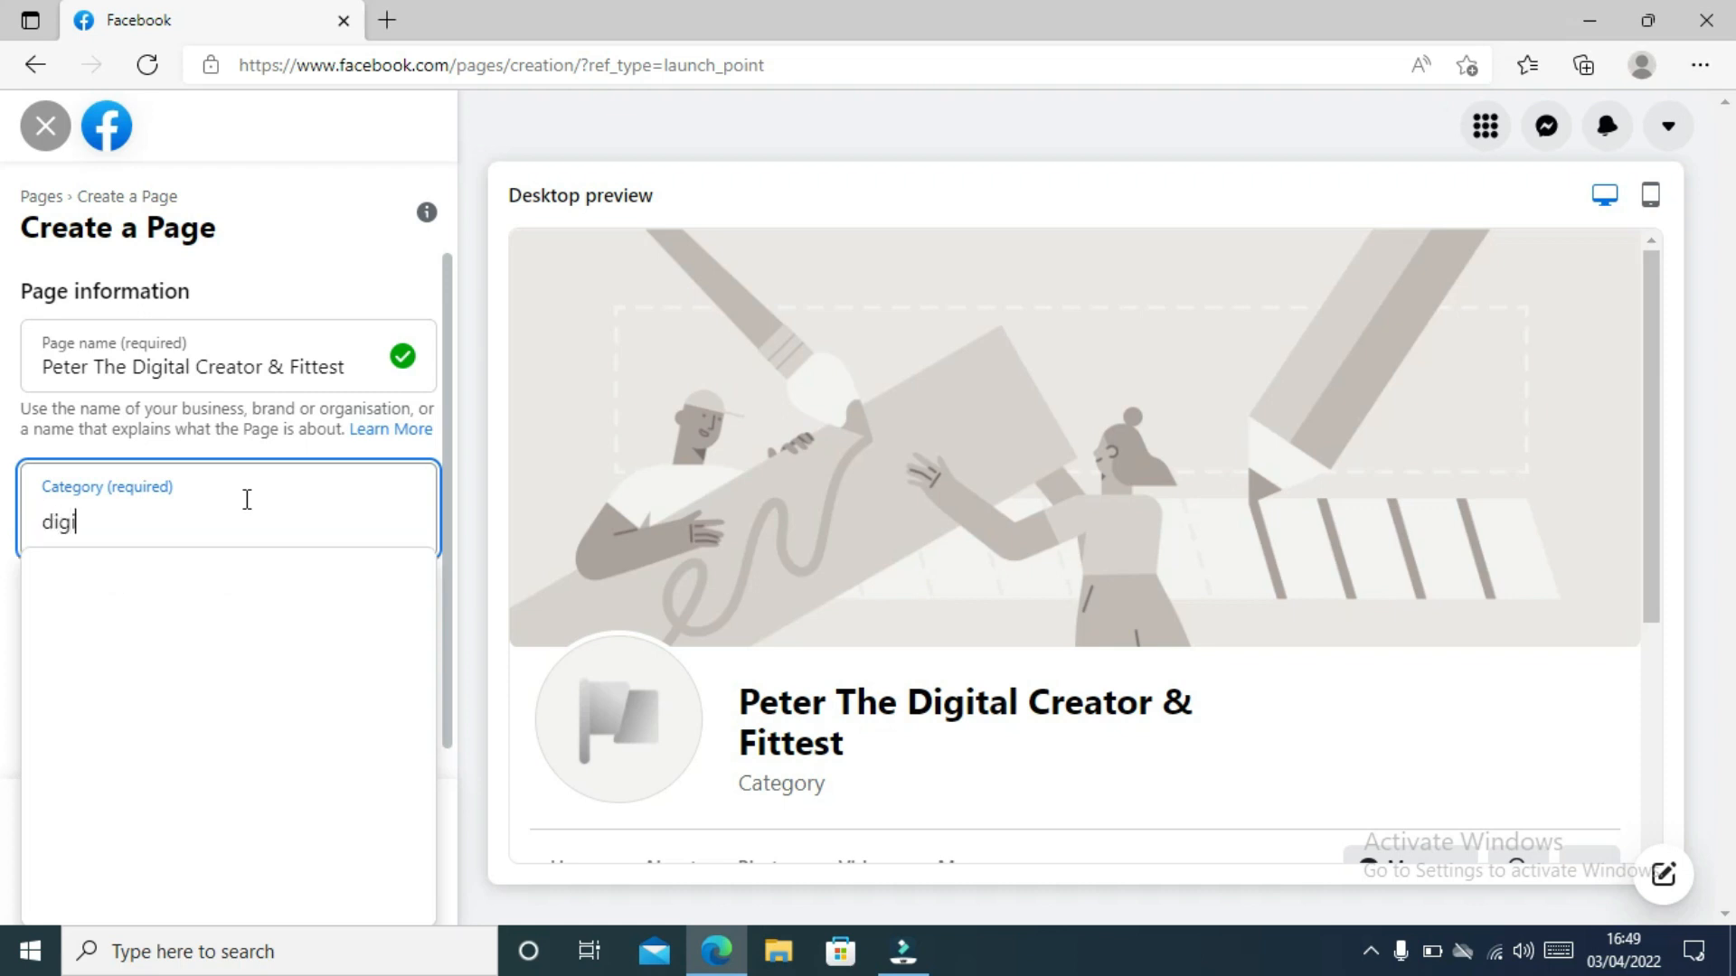
{"action": "type", "text": "ta"}
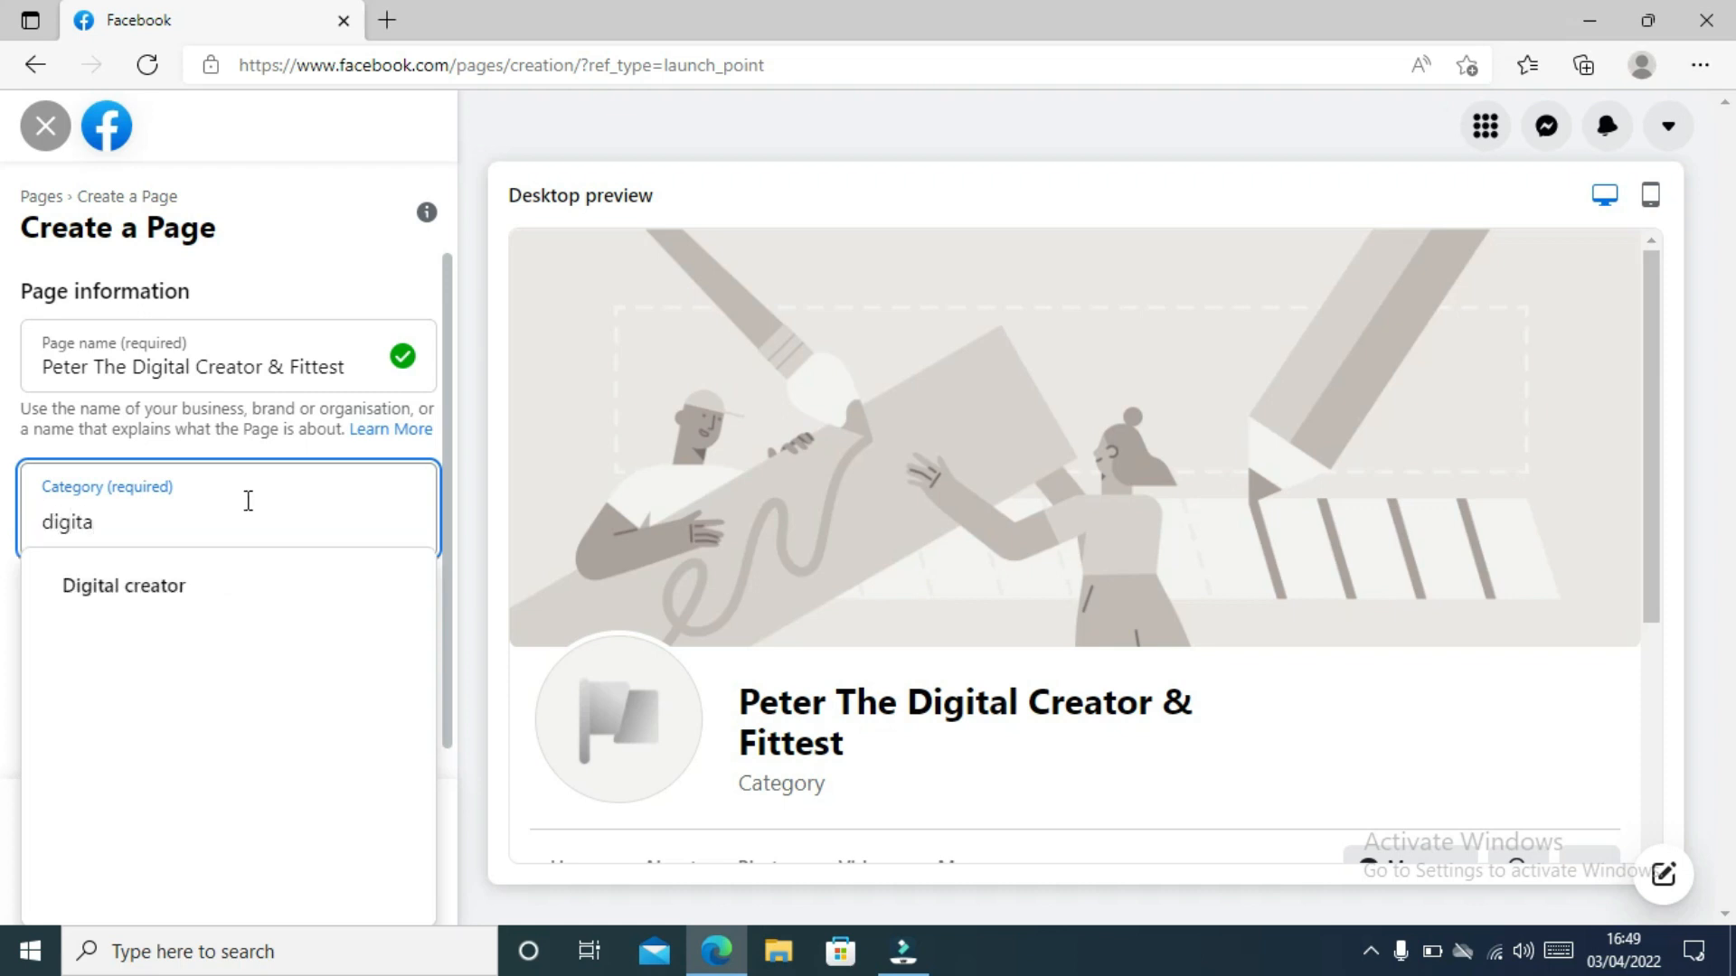
{"action": "left_click", "coordinate": [213, 585]}
- Fill in the Page description with "A digital content creator, entertainer and fittest of all"
{"action": "left_click", "coordinate": [210, 703]}
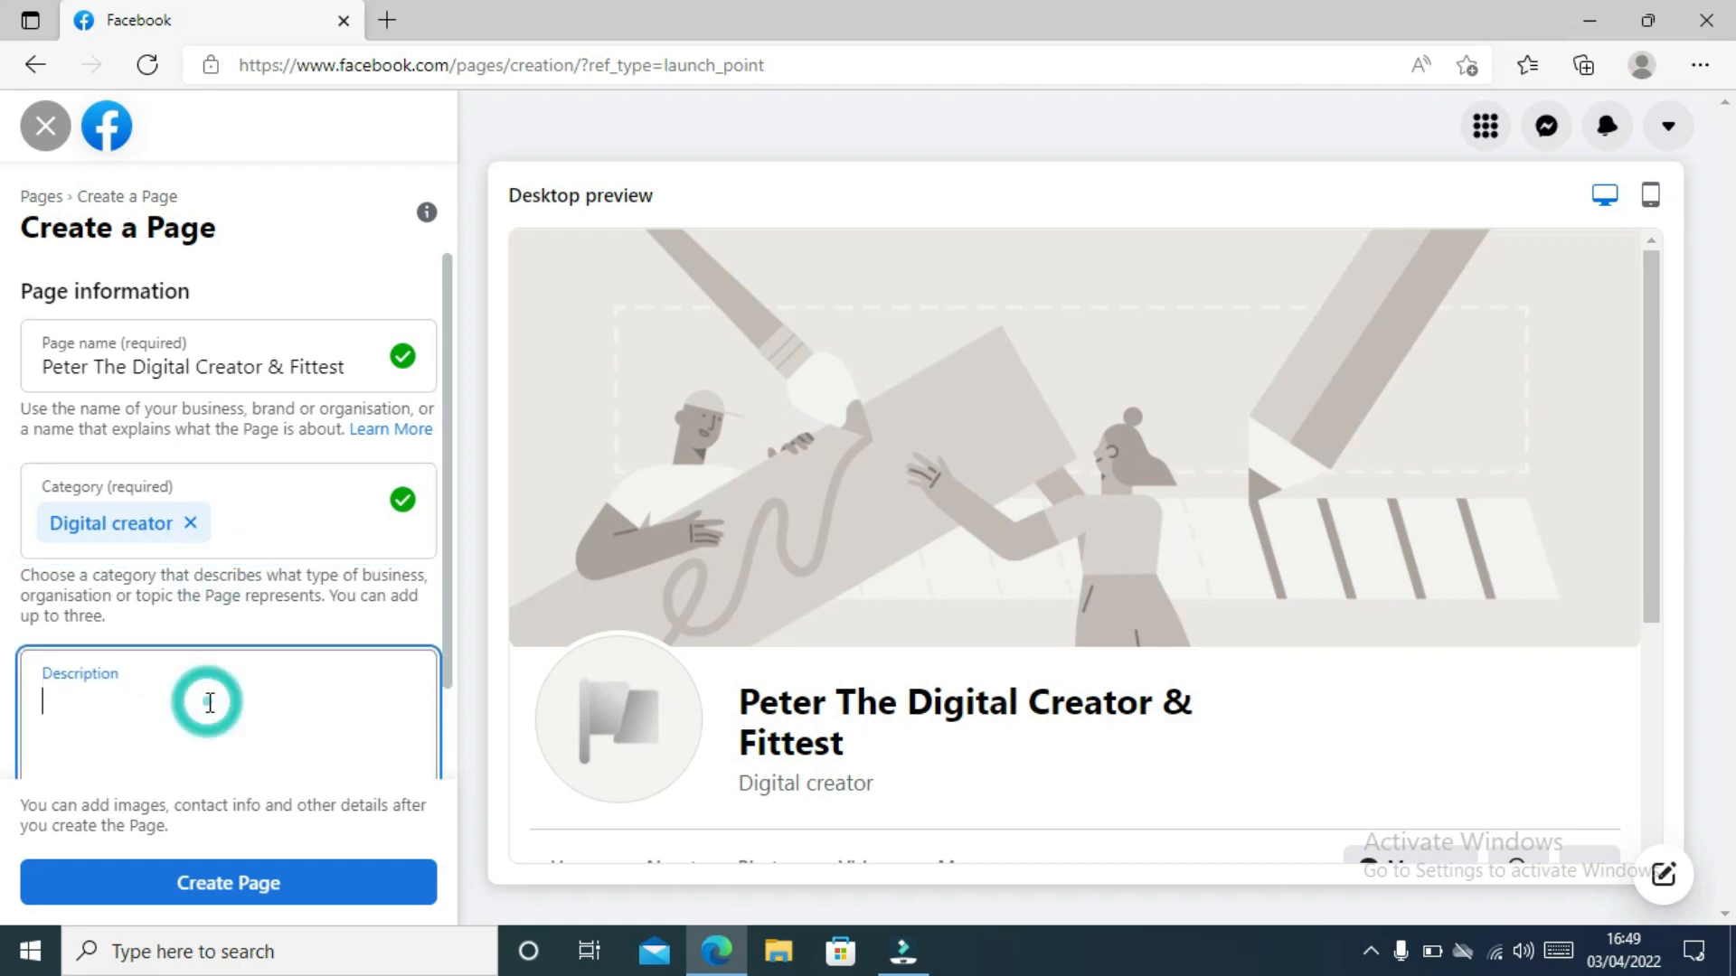
{"action": "type", "text": "A d"}
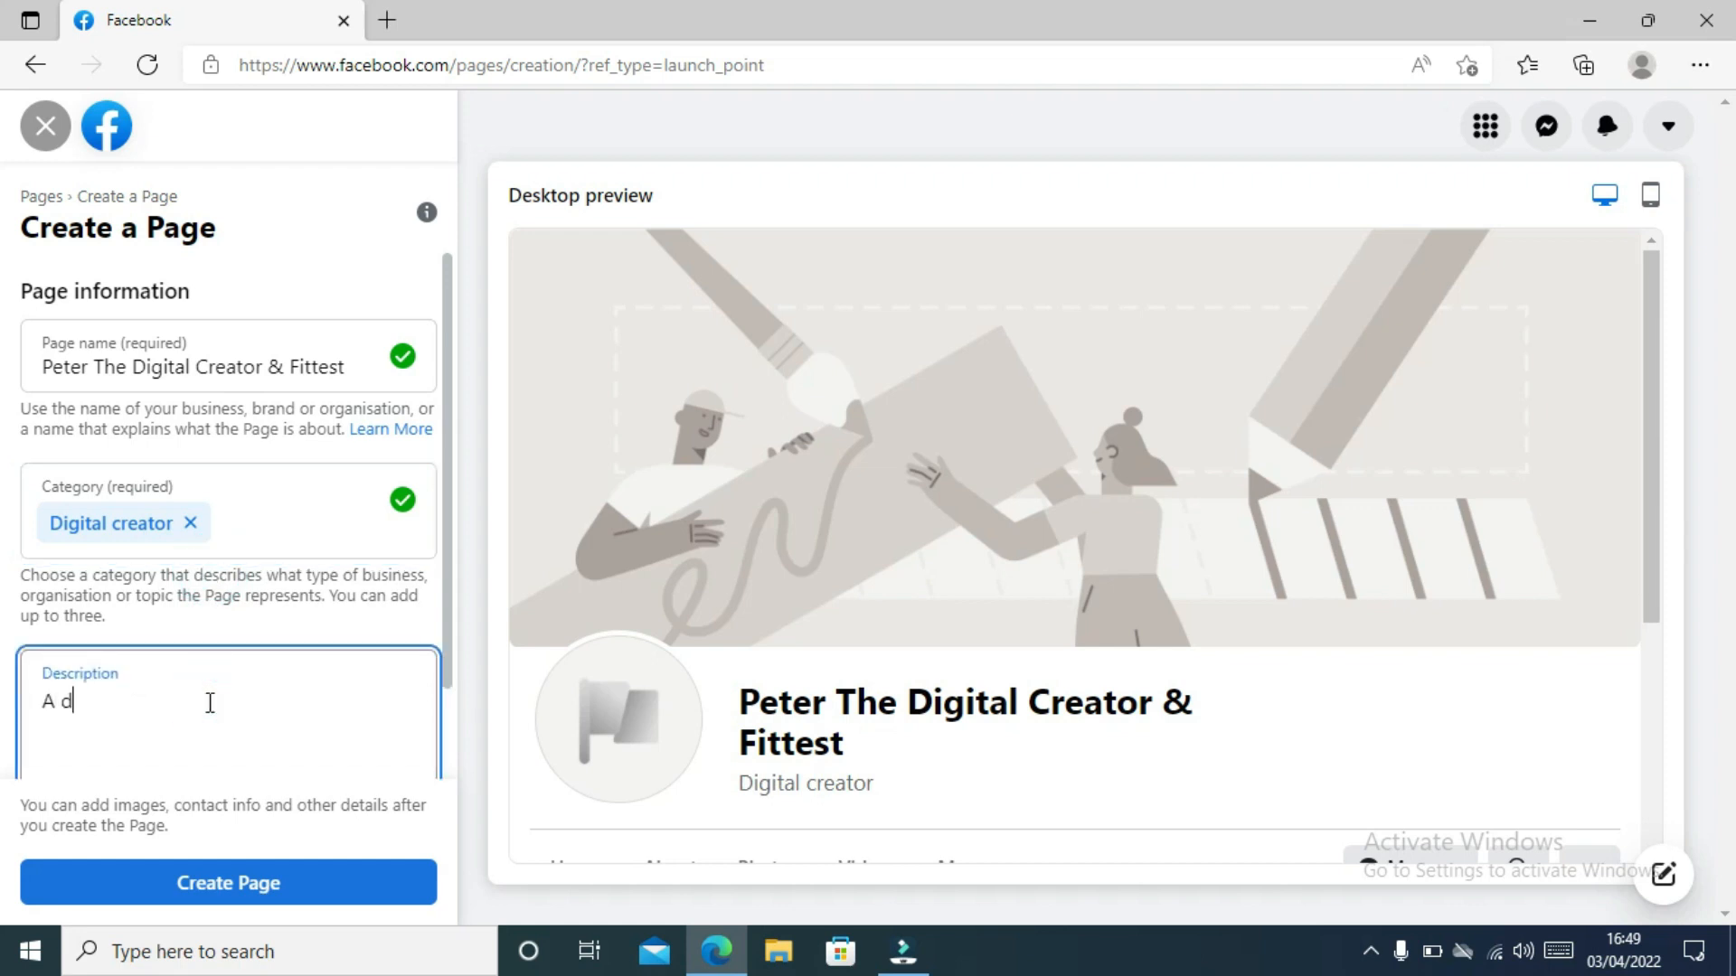
{"action": "type", "text": "igital content creator"}
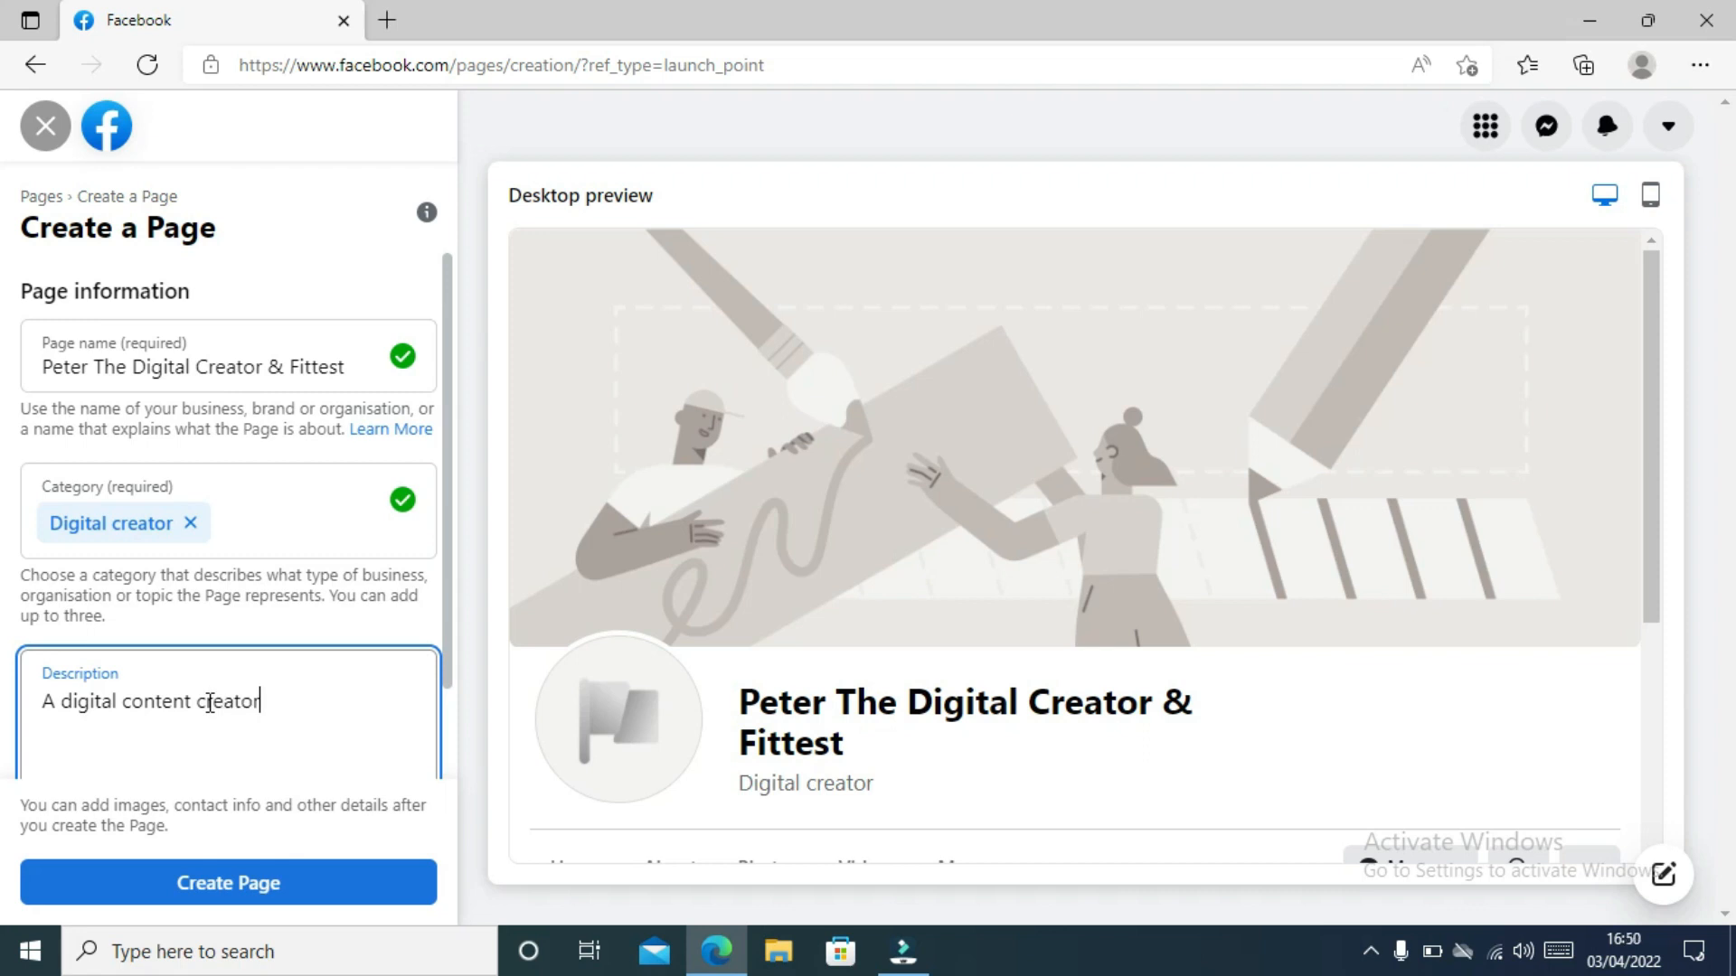
{"action": "type", "text": ", entertainer and fittest"}
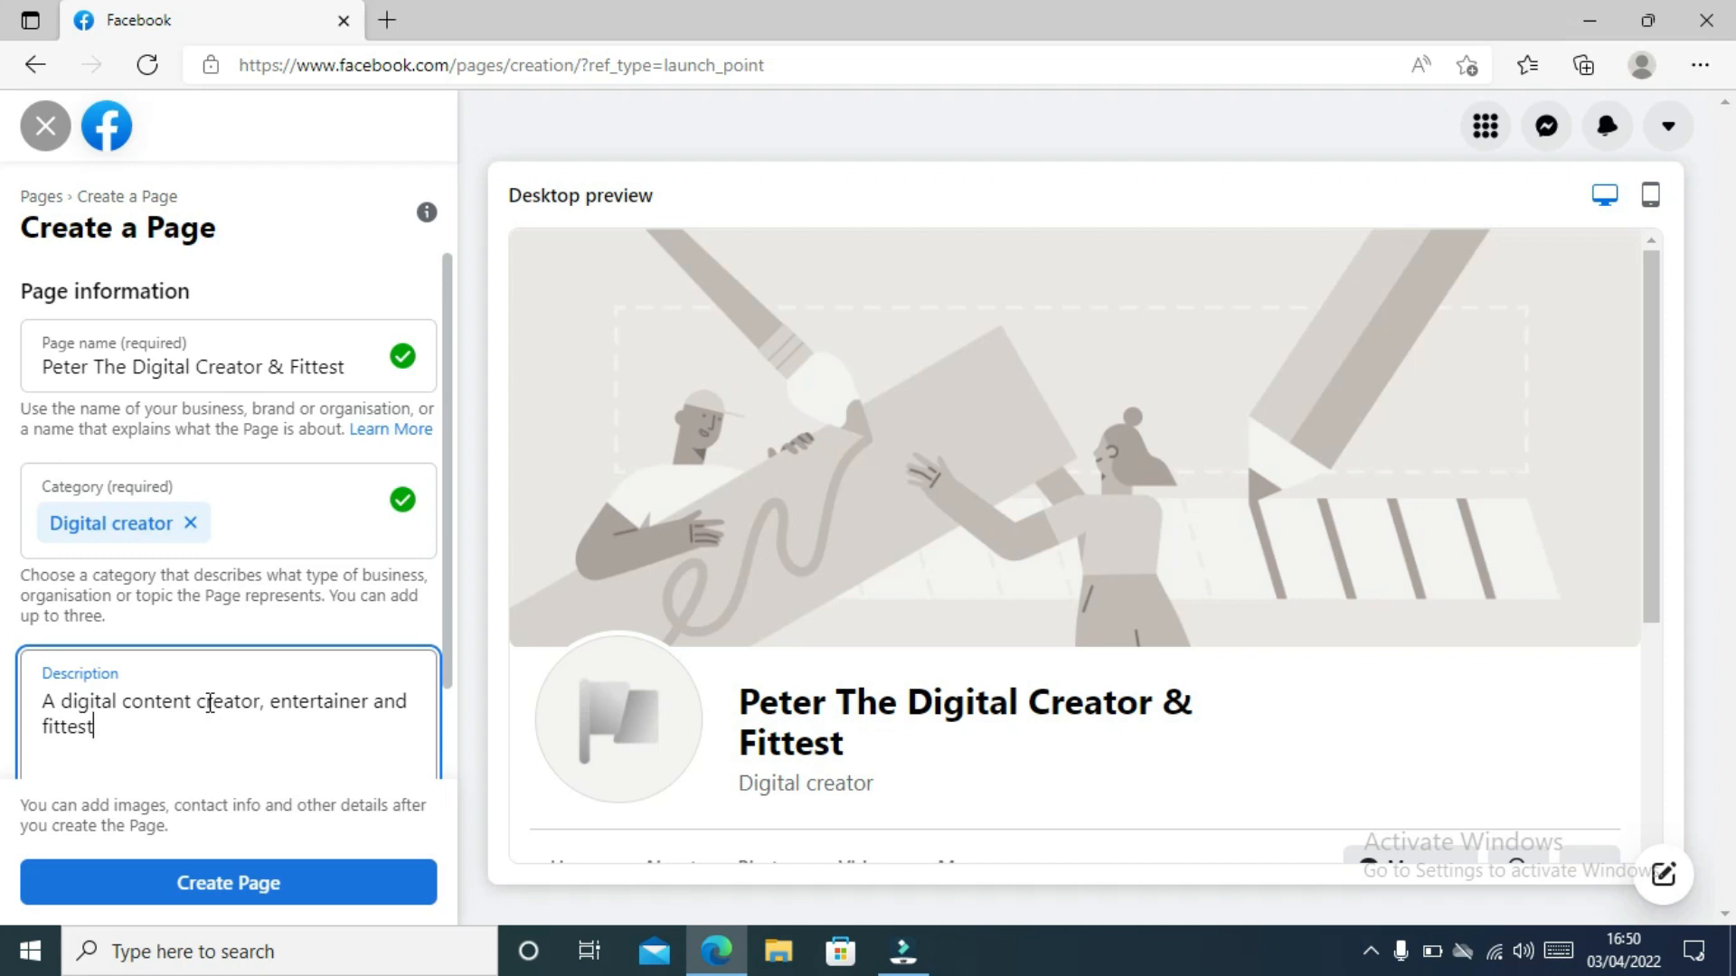
{"action": "type", "text": "of all"}
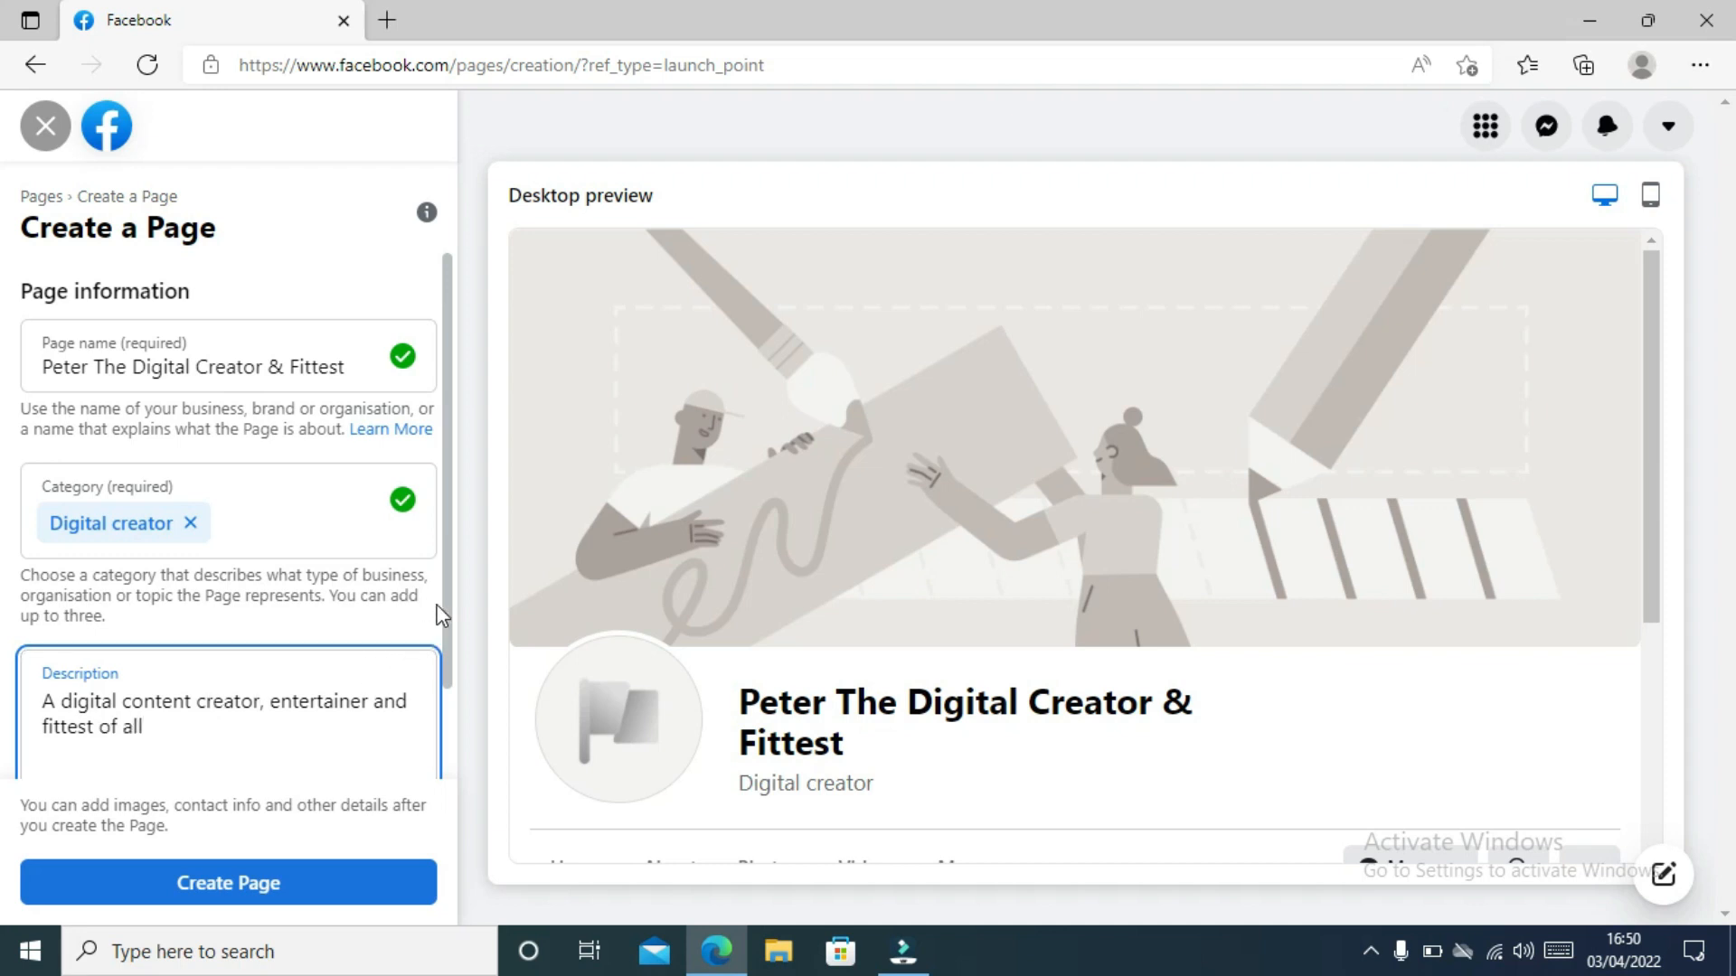
{"action": "left_click_drag", "start_coordinate": [448, 609], "coordinate": [450, 702]}
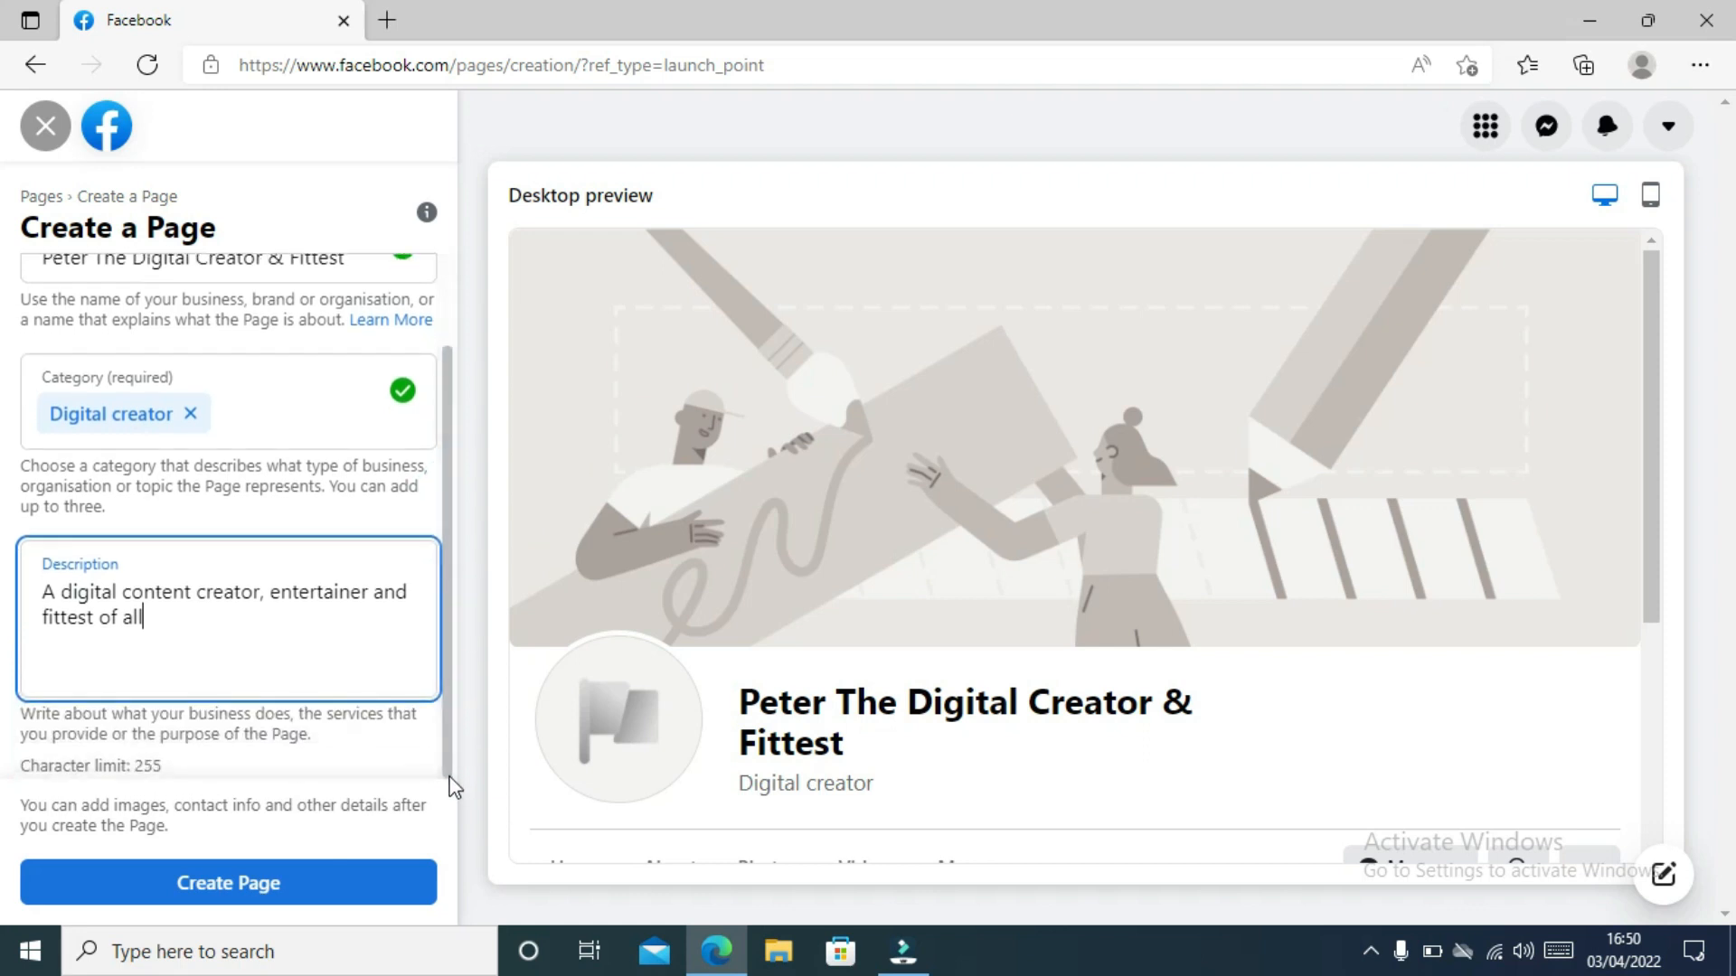
- Create the Page and look through its desktop preview down to the About and Create Post sections
{"action": "left_click", "coordinate": [258, 895]}
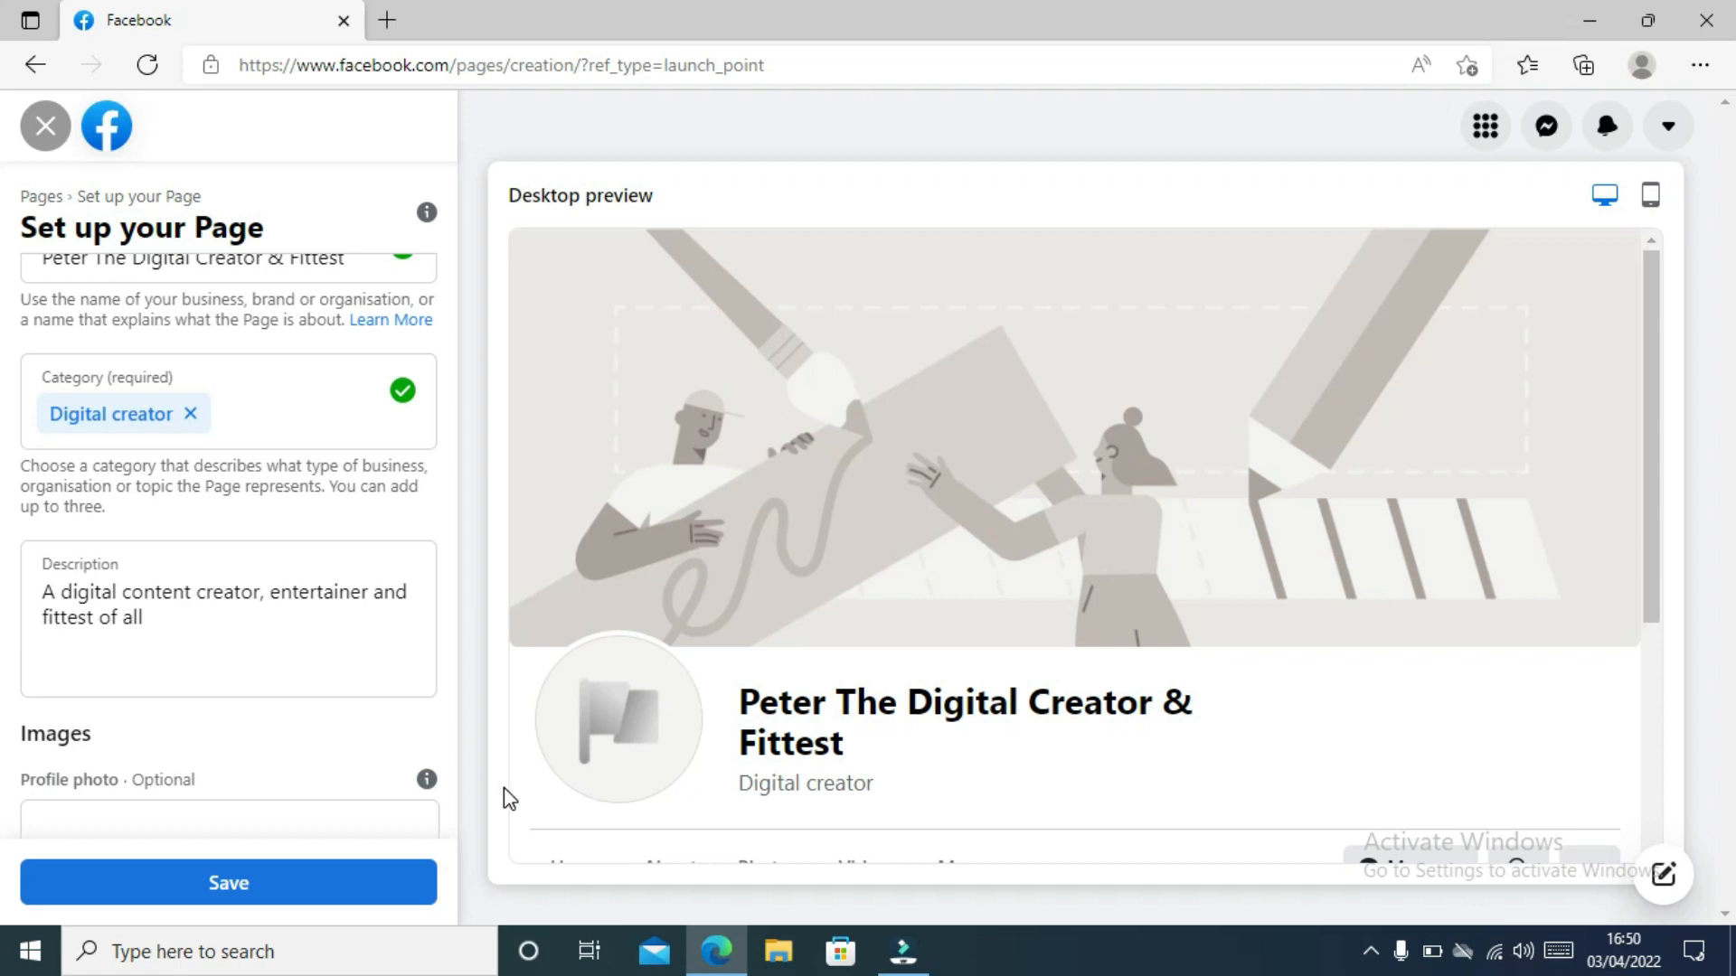
{"action": "left_click", "coordinate": [1643, 457]}
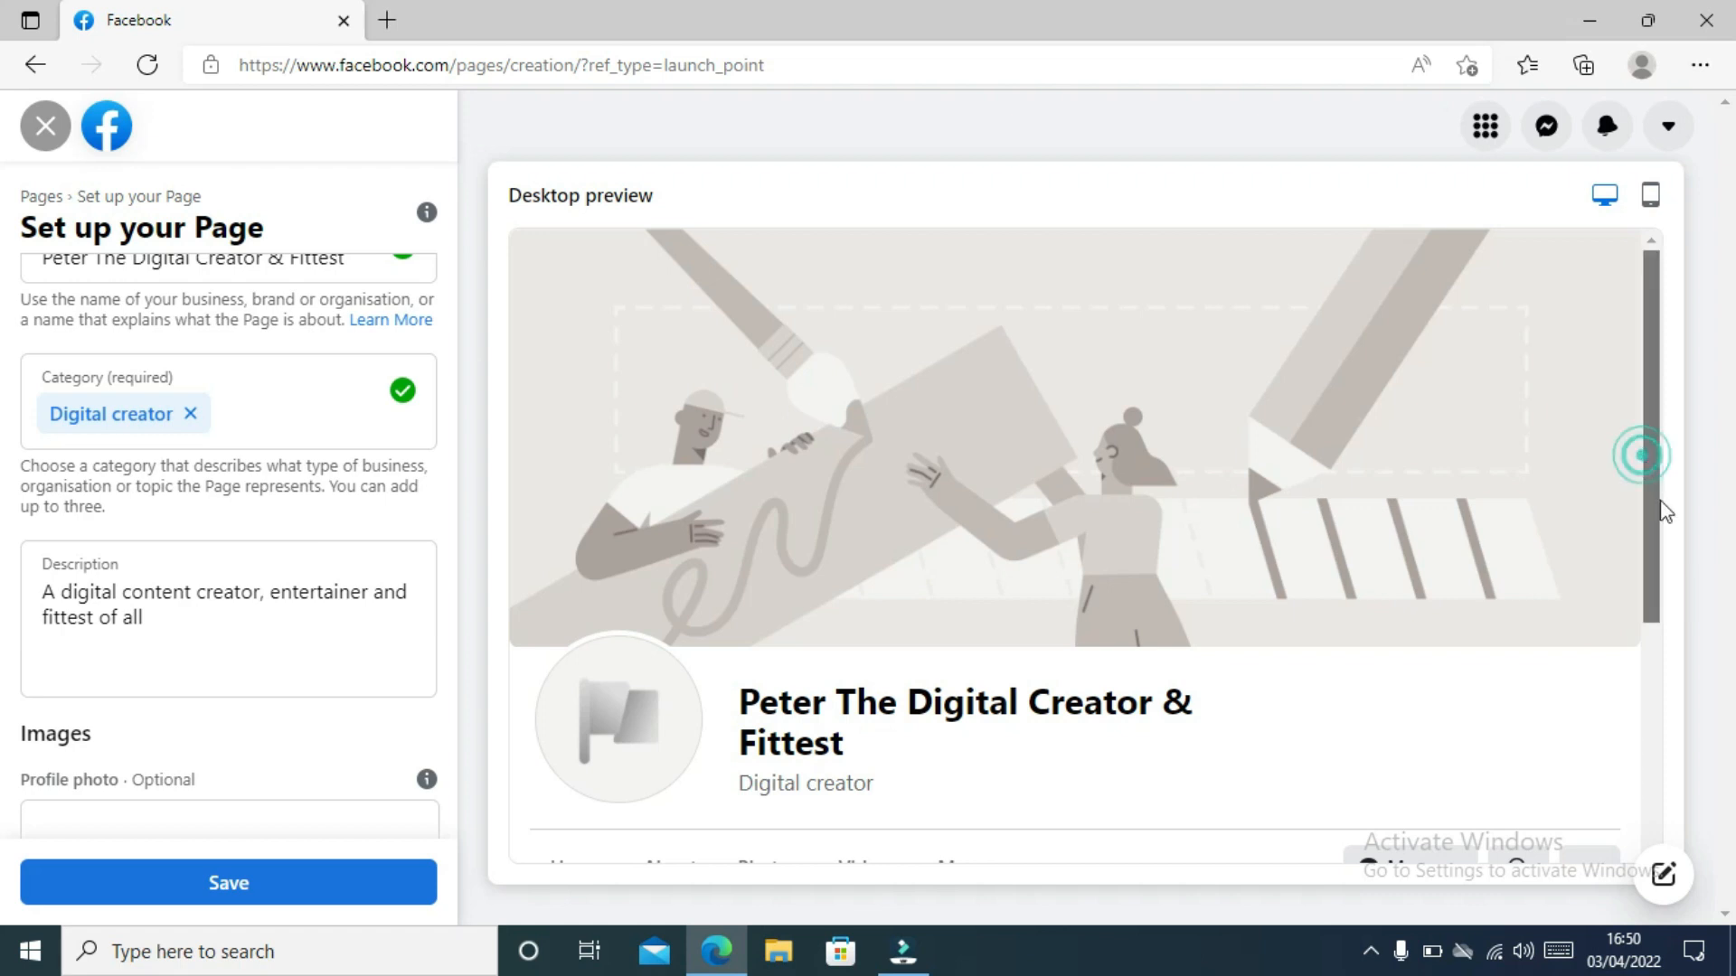
{"action": "scroll", "coordinate": [1662, 533], "scroll_direction": "down", "scroll_amount": 2}
{"action": "scroll", "coordinate": [1657, 443], "scroll_direction": "down", "scroll_amount": 2}
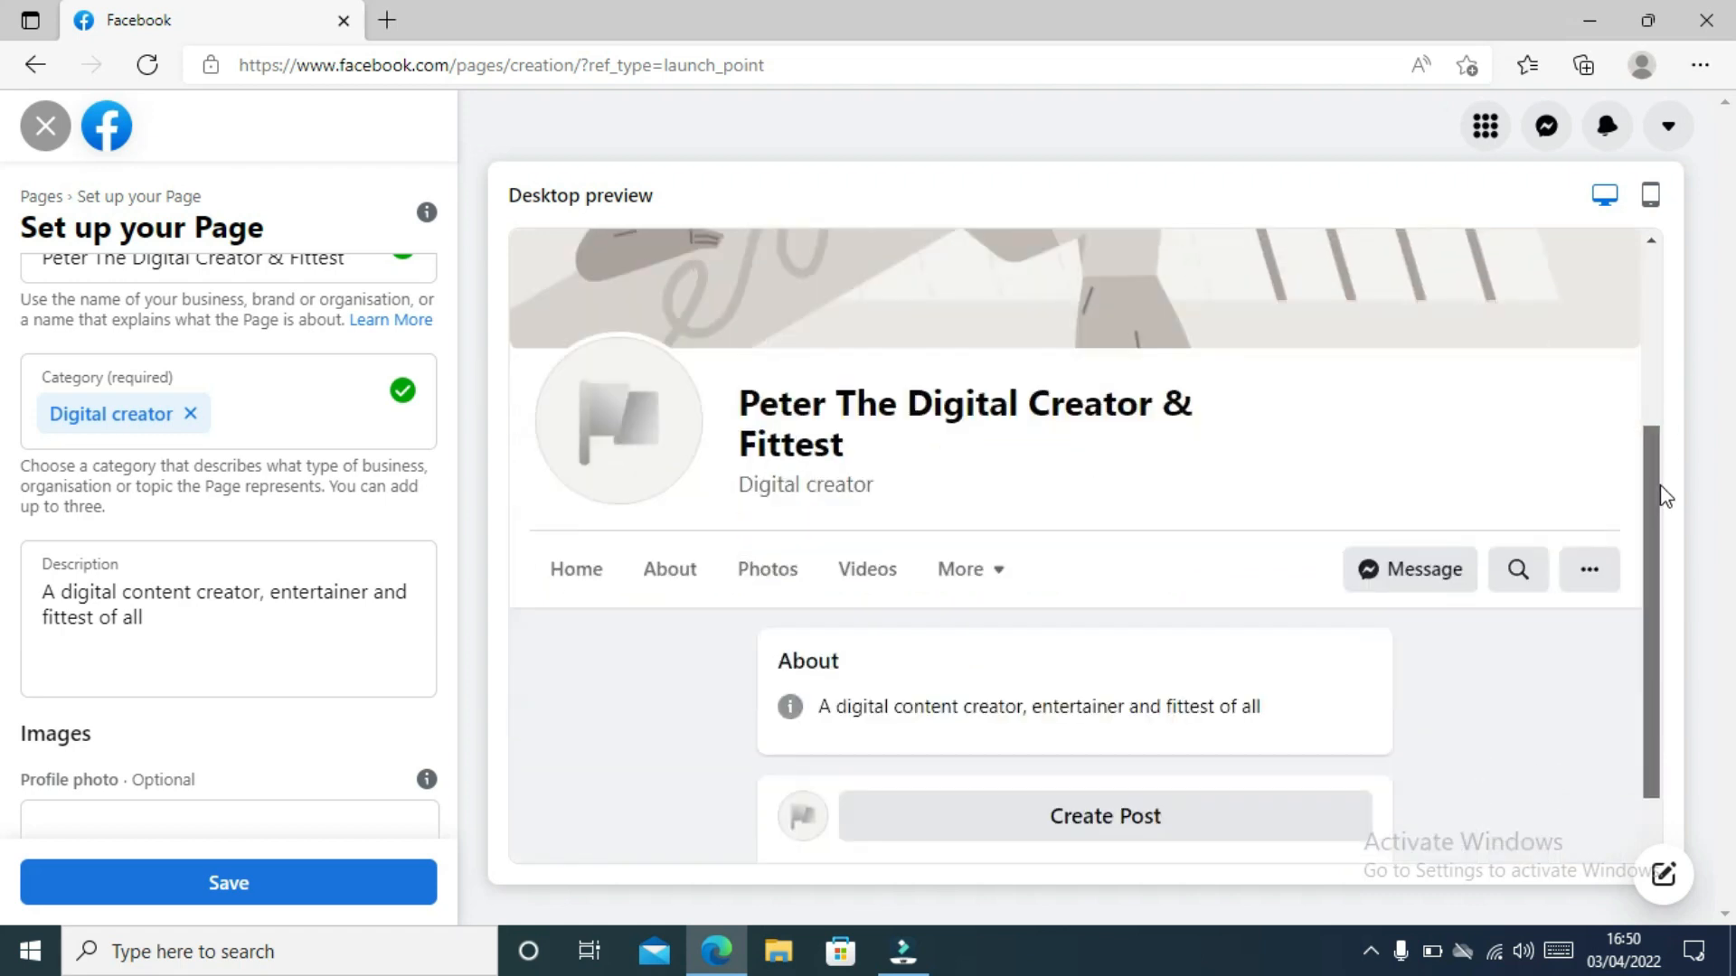
{"action": "scroll", "coordinate": [1665, 496], "scroll_direction": "down", "scroll_amount": 2}
{"action": "left_click", "coordinate": [590, 371]}
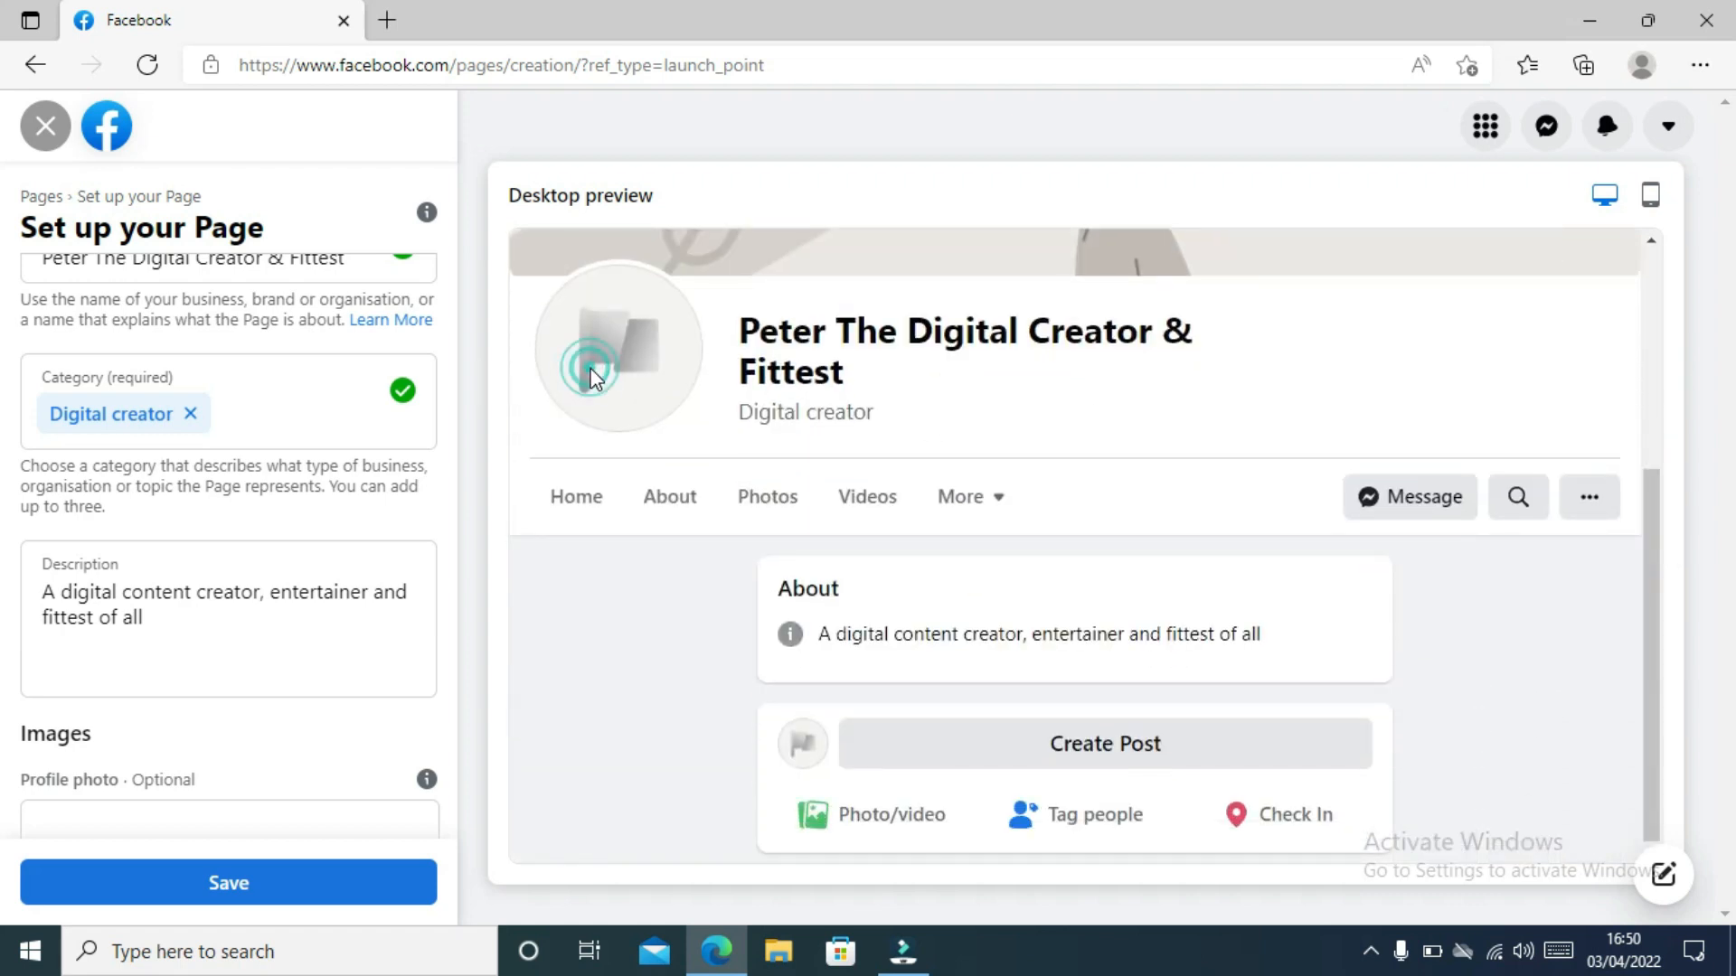
{"action": "left_click_drag", "start_coordinate": [446, 512], "coordinate": [450, 687]}
{"action": "left_click", "coordinate": [254, 535]}
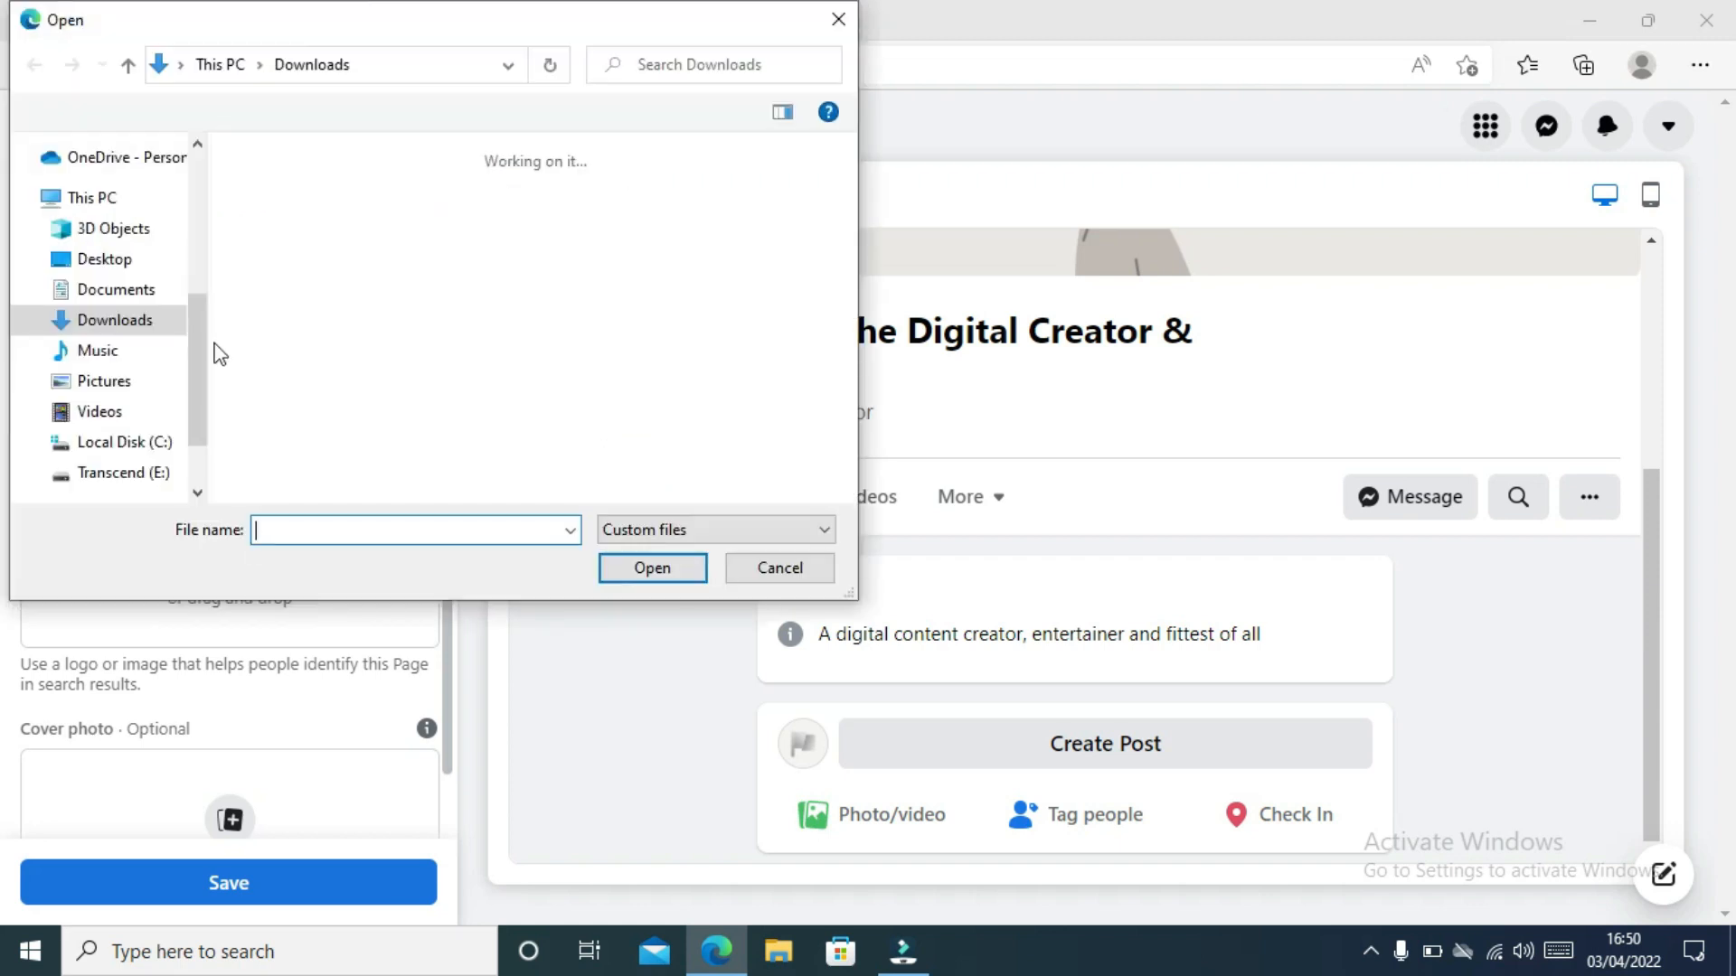
{"action": "double_click", "coordinate": [278, 342]}
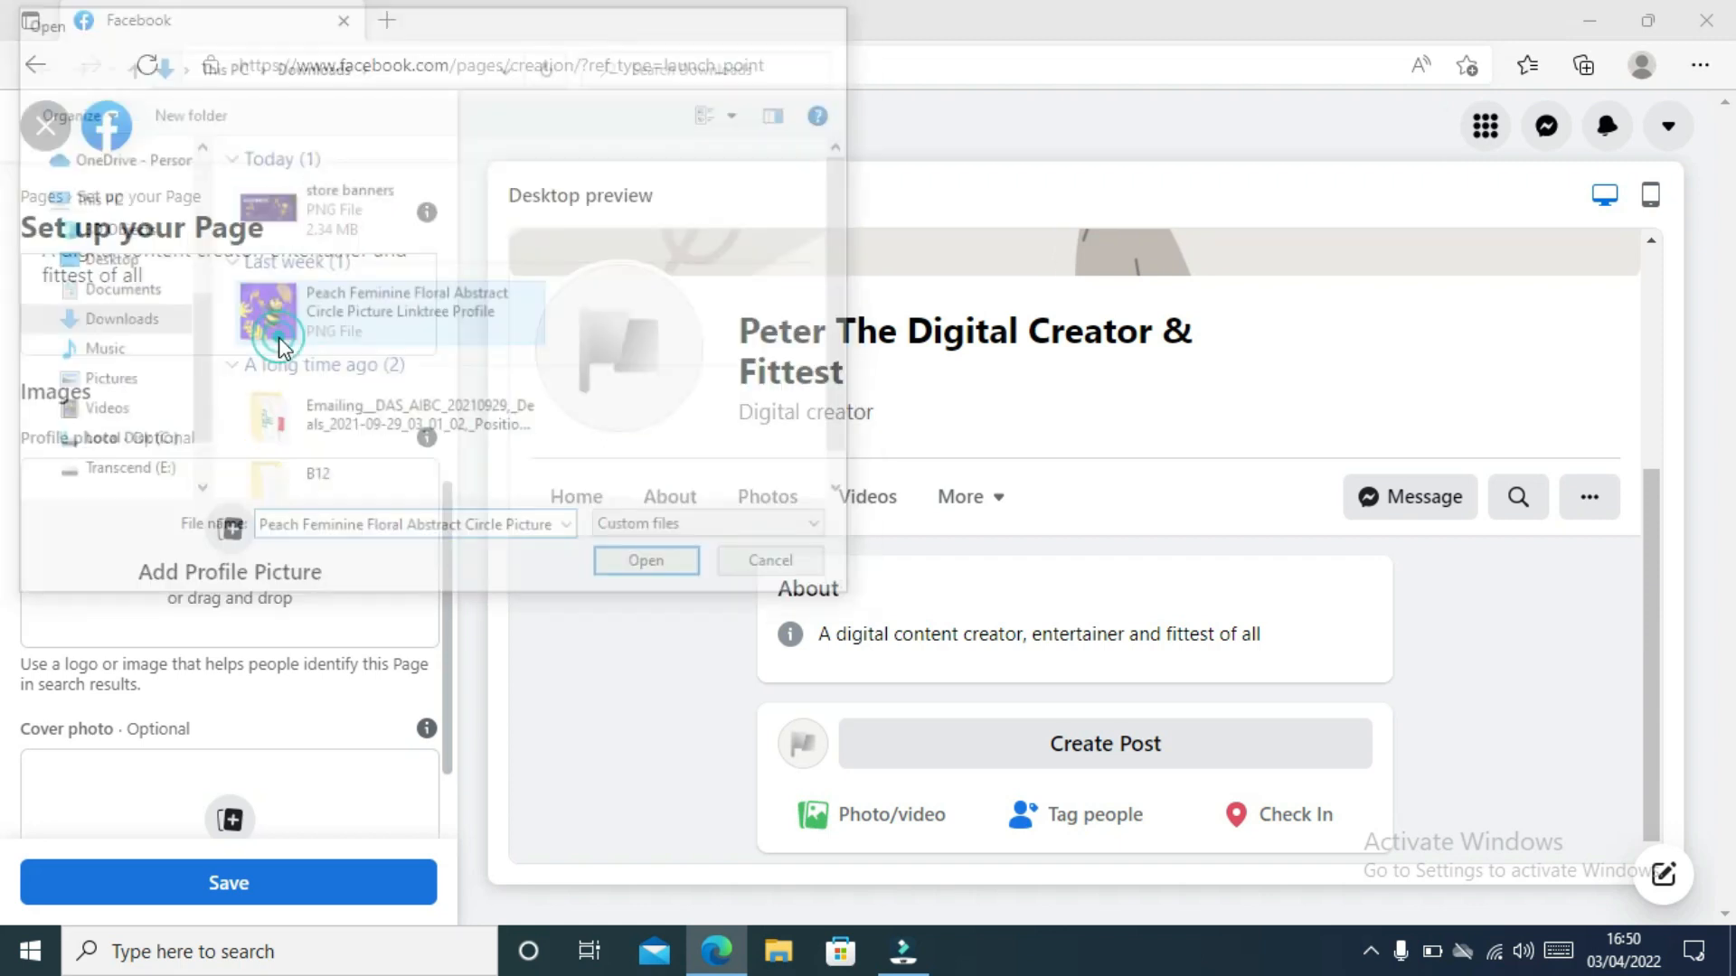
- Upload the "store banners" image from Downloads as the Page's cover photo
{"action": "left_click_drag", "start_coordinate": [453, 530], "coordinate": [447, 588]}
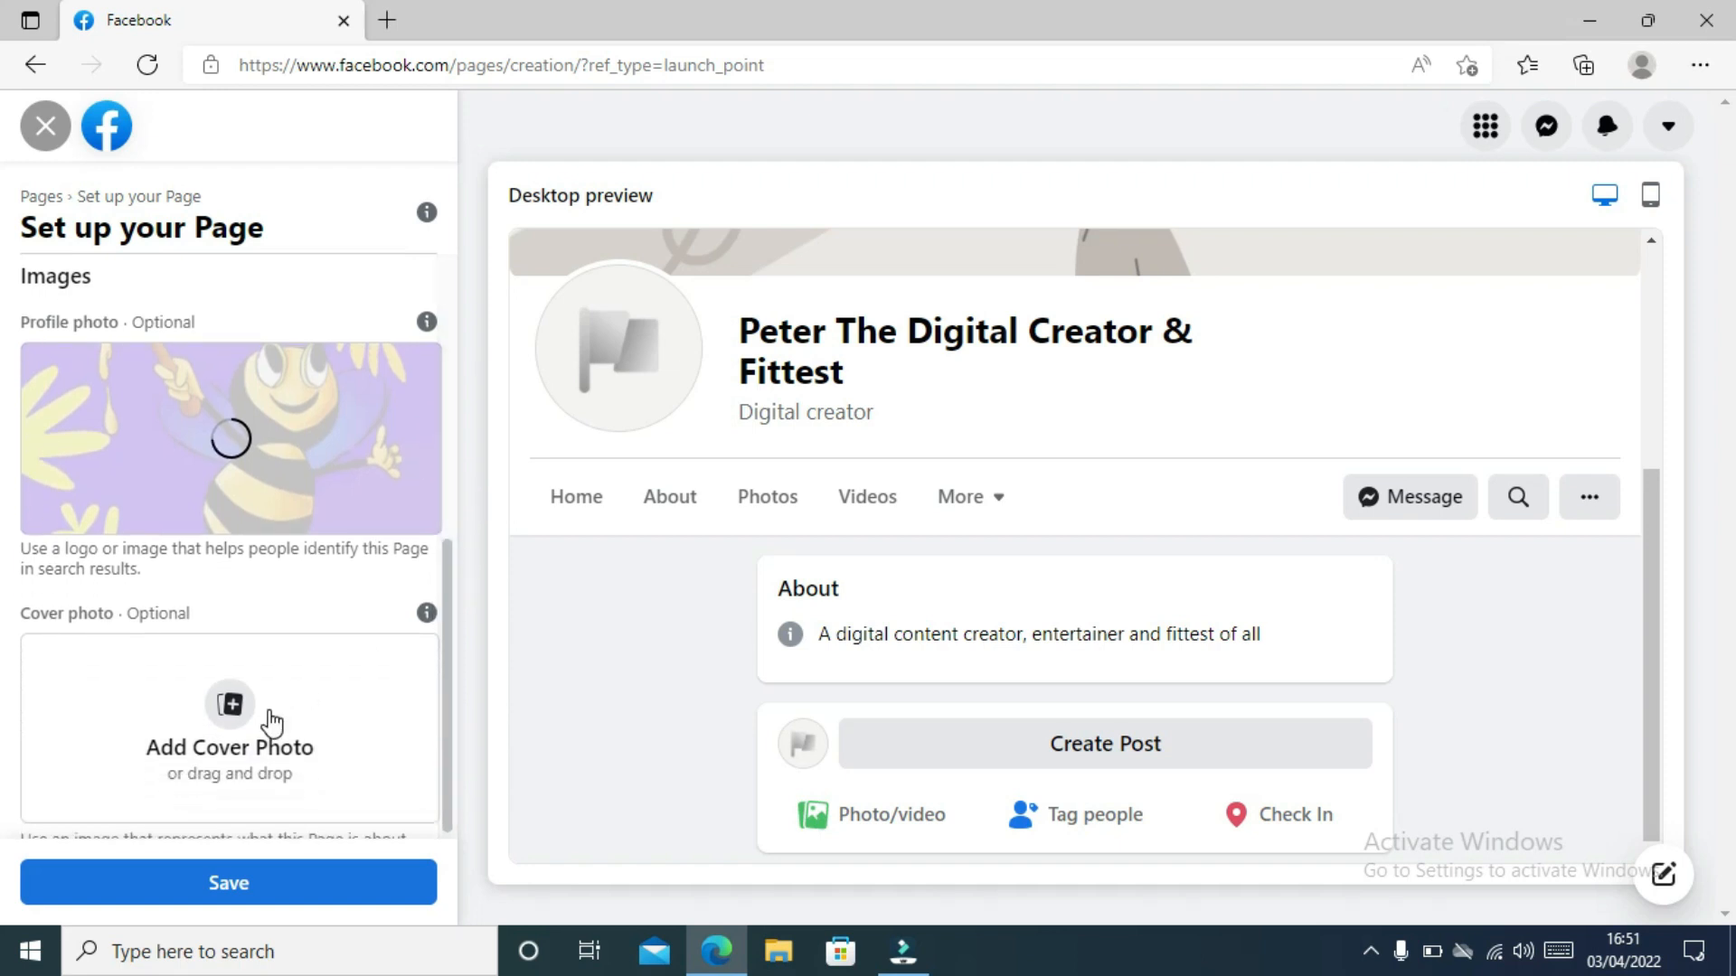
{"action": "left_click", "coordinate": [228, 715]}
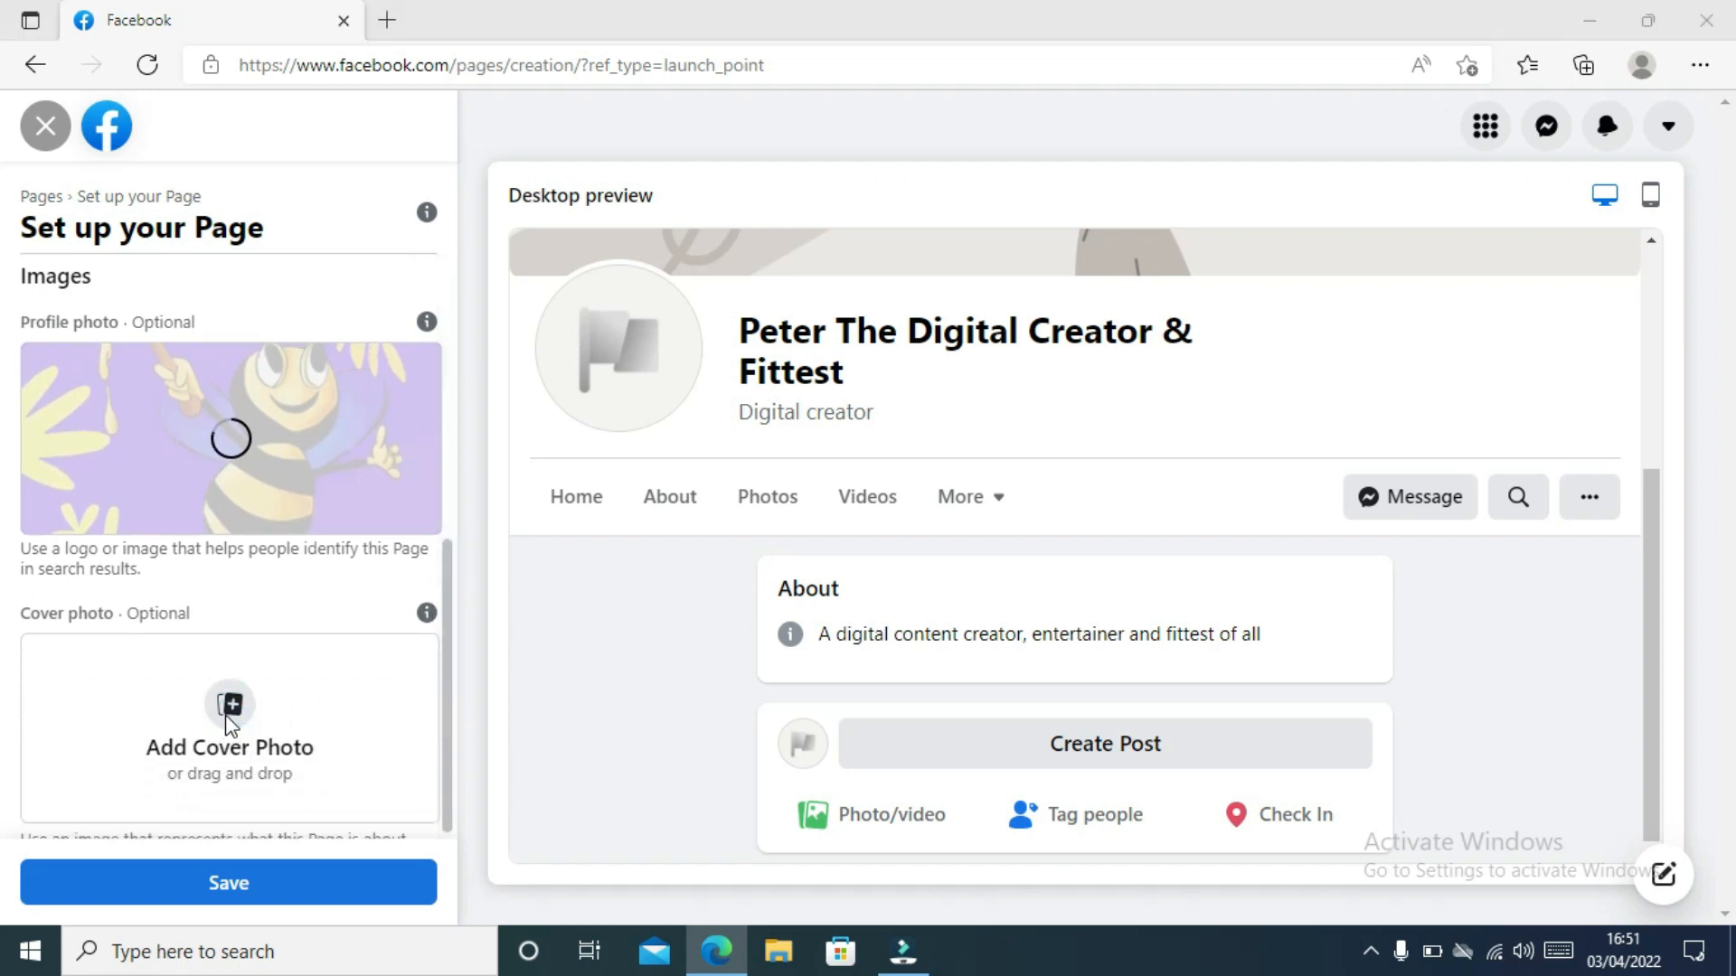
{"action": "left_click", "coordinate": [298, 200]}
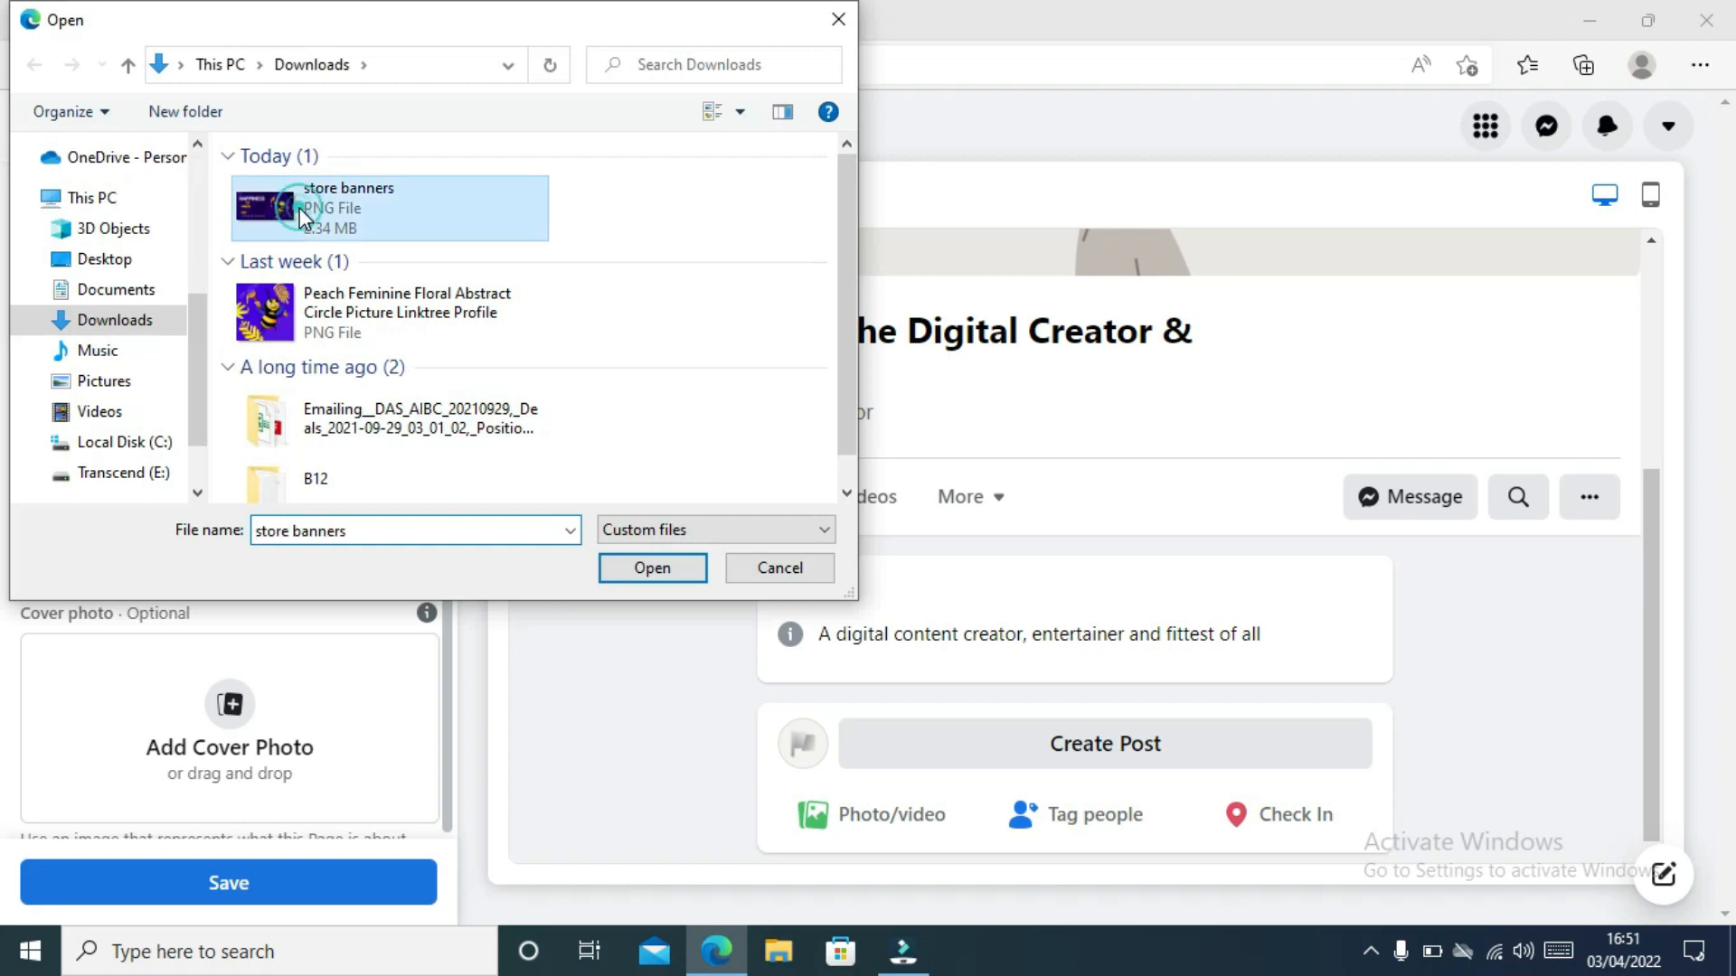
{"action": "double_click", "coordinate": [299, 206]}
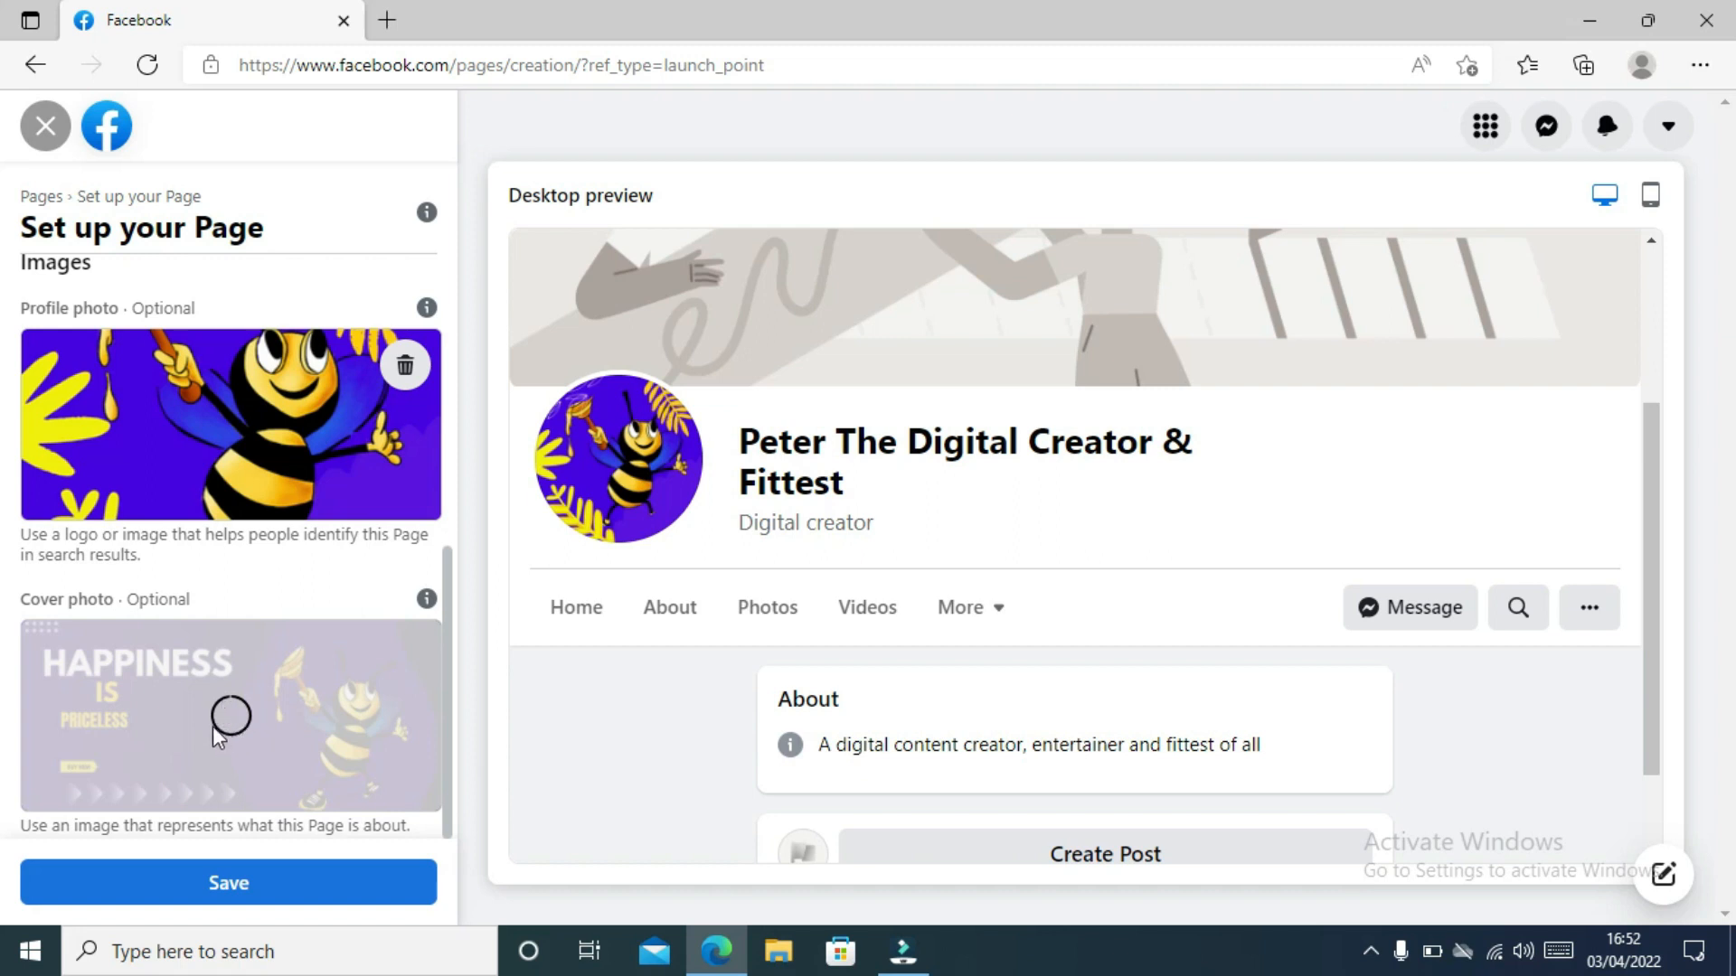
- Save the Page setup and leave the WhatsApp connection offer without linking a number
{"action": "left_click", "coordinate": [231, 888]}
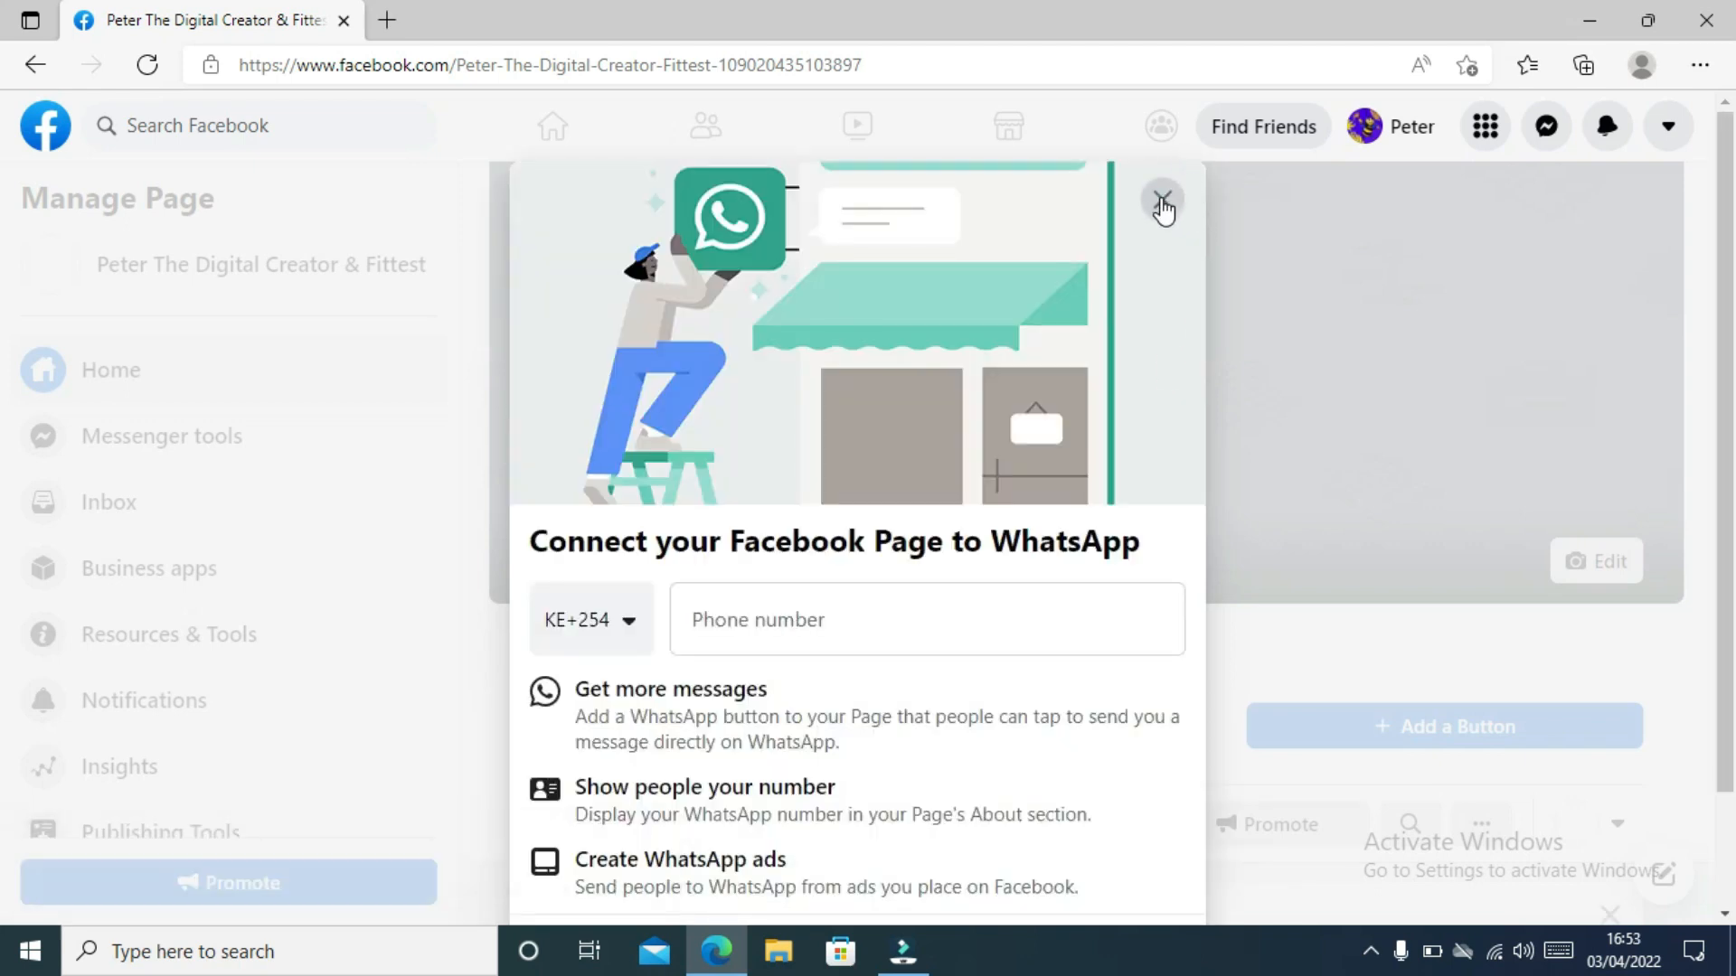
{"action": "left_click", "coordinate": [1163, 199]}
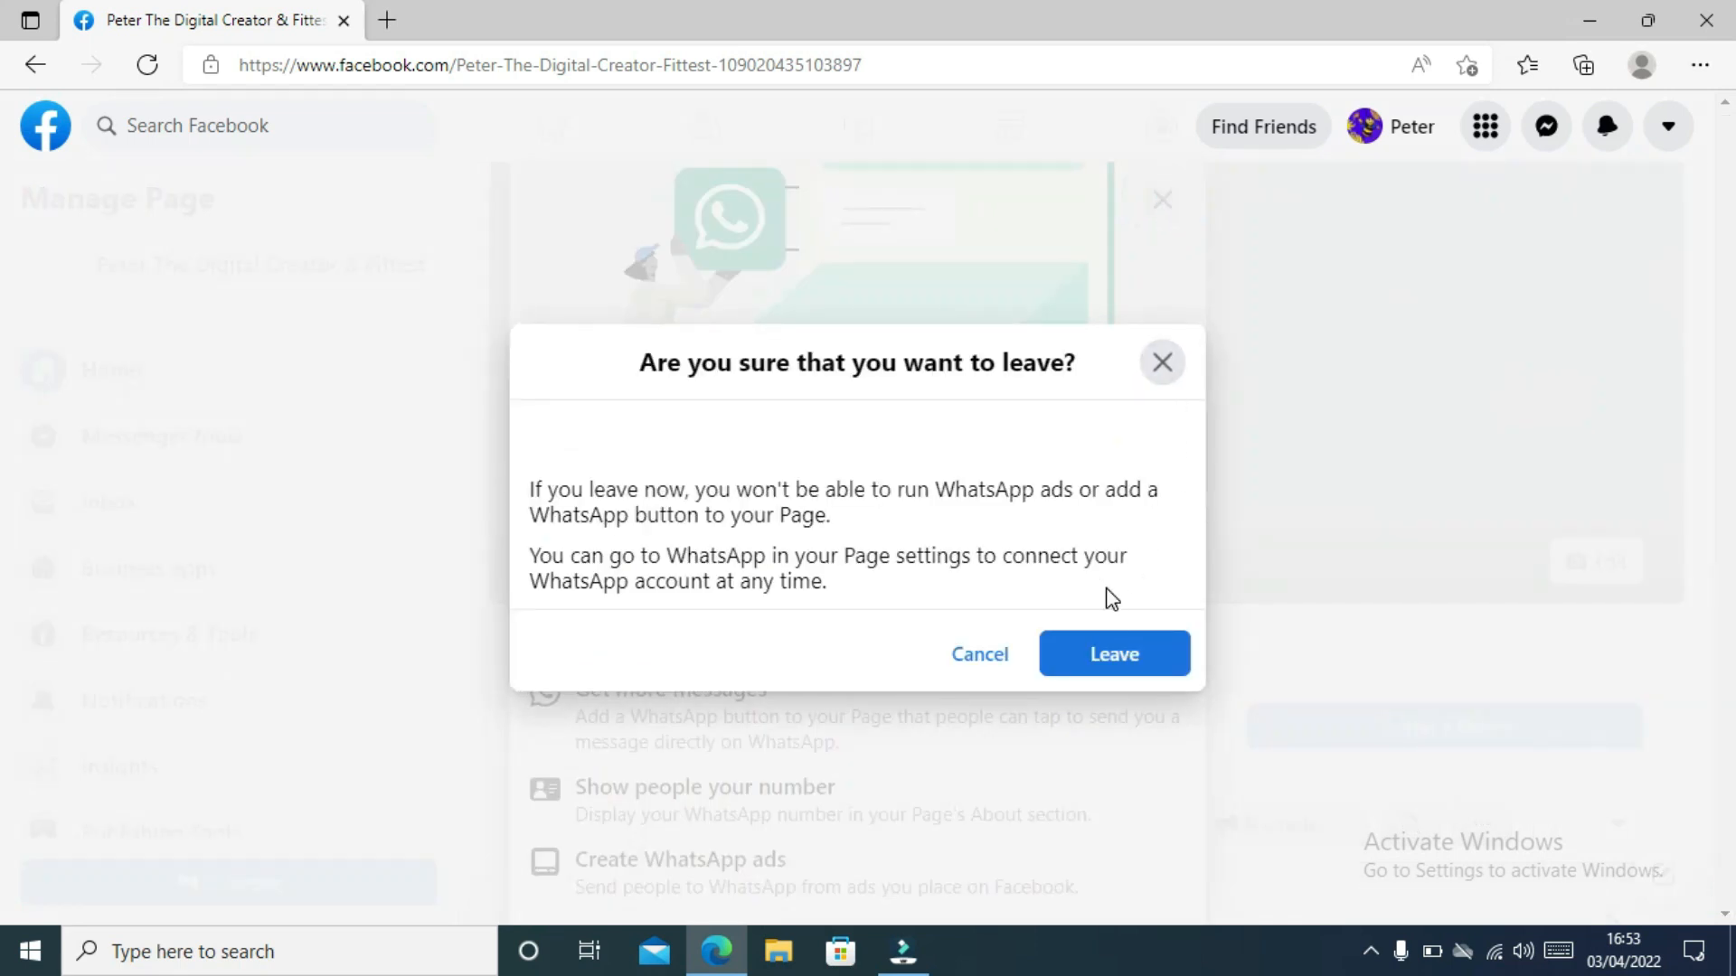
{"action": "left_click", "coordinate": [1110, 660]}
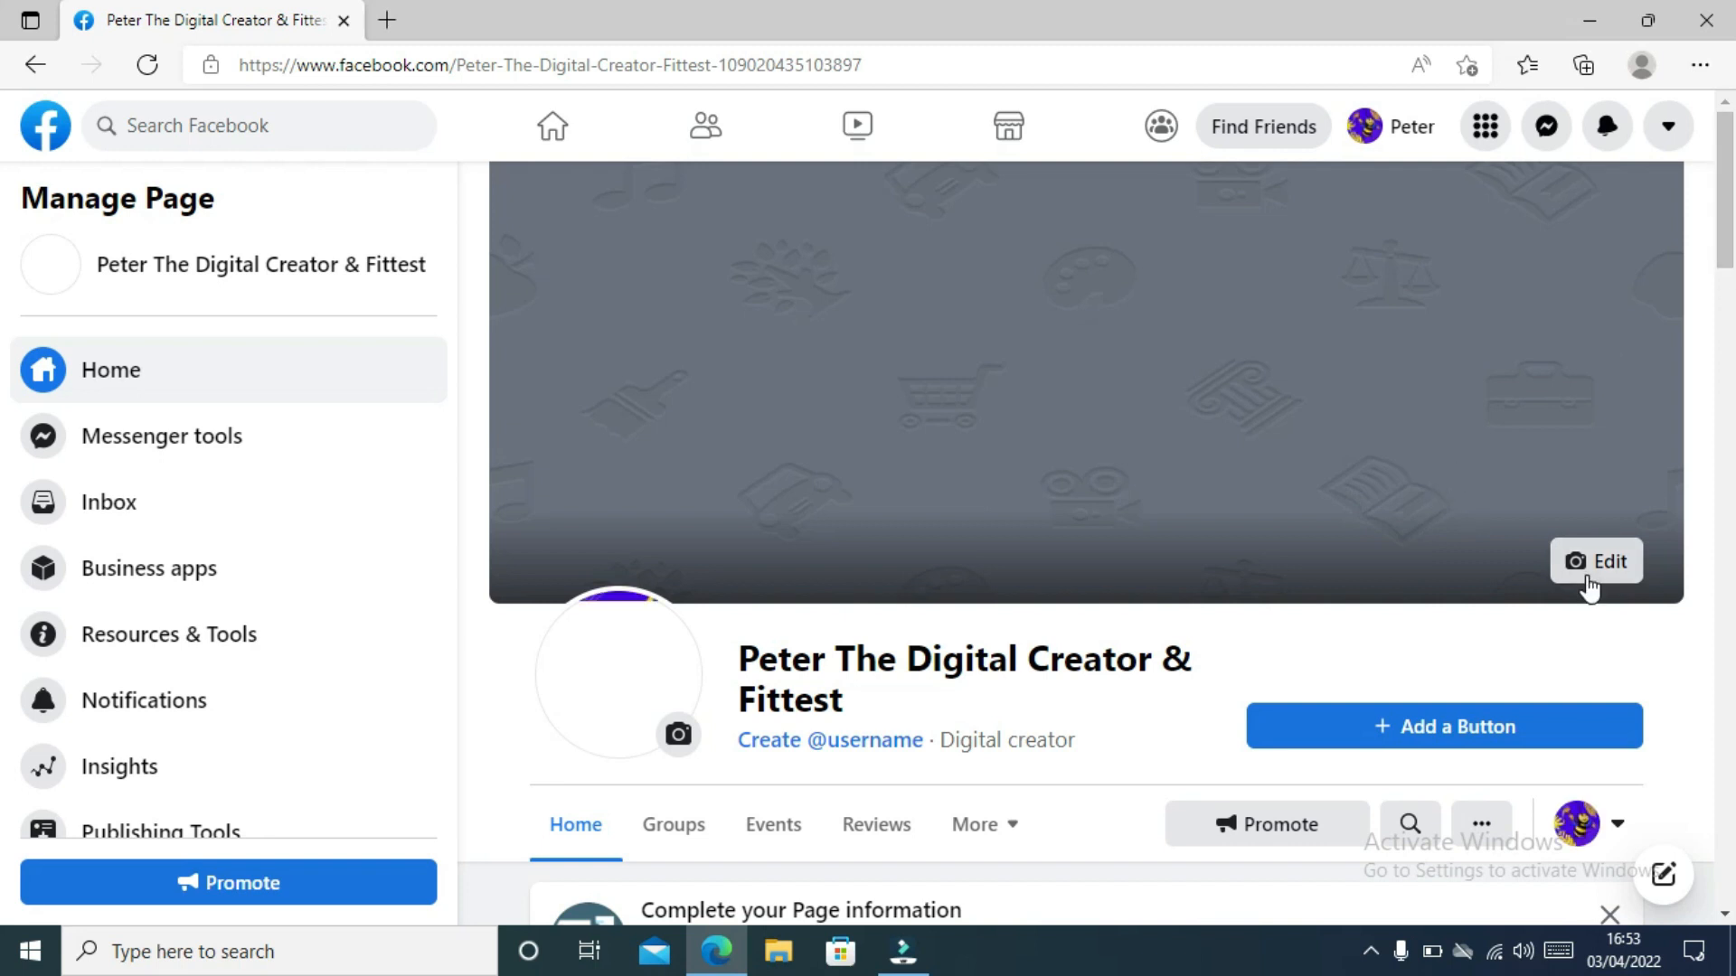
{"action": "left_click", "coordinate": [1589, 584]}
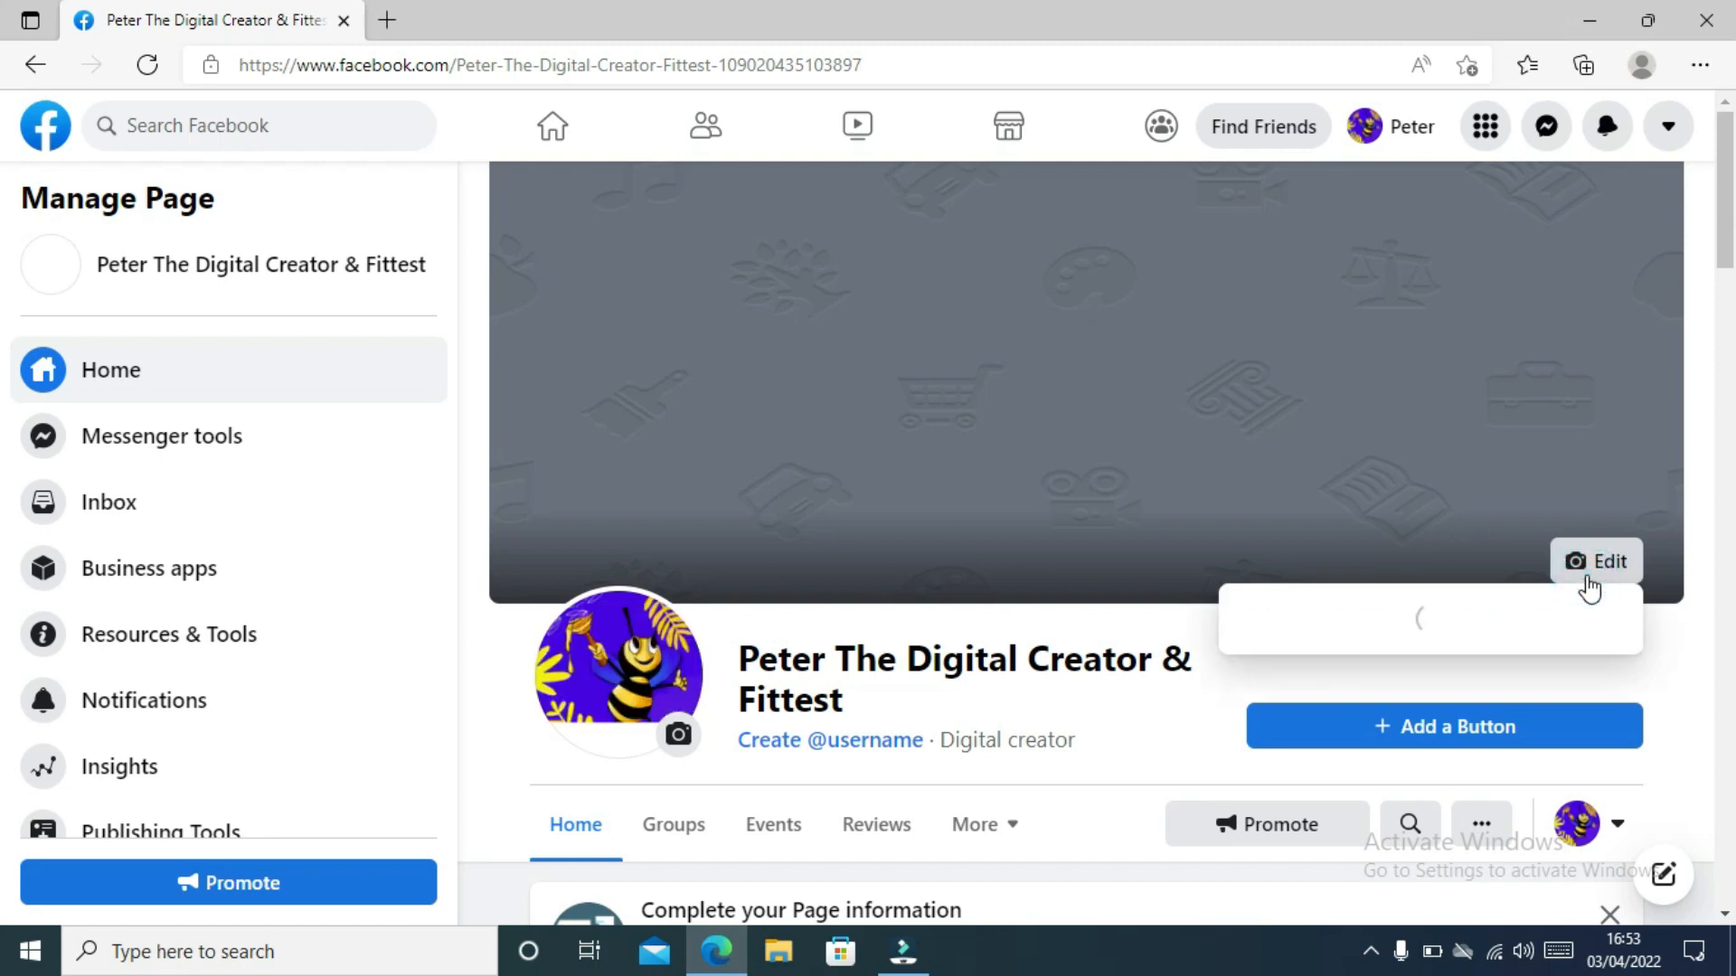
{"action": "left_click", "coordinate": [1406, 674]}
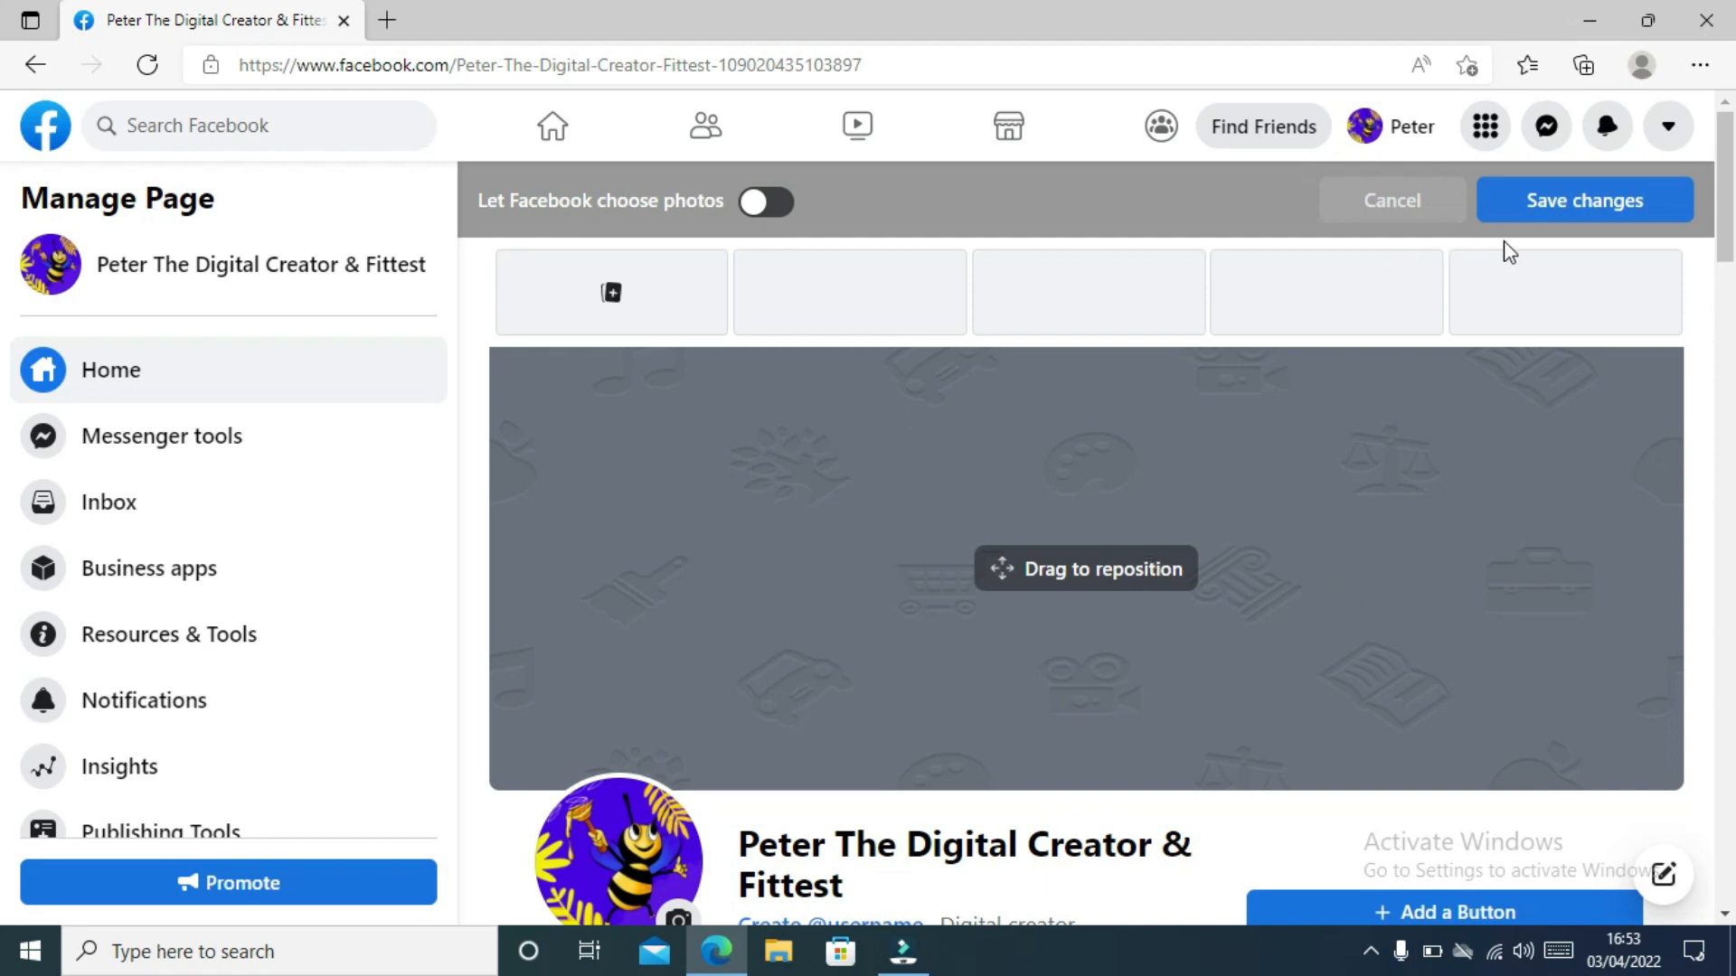
{"action": "left_click", "coordinate": [1424, 212]}
- Look through the new Page's setup checklist, posts, ad tools and Insights, and return to the home feed
{"action": "scroll", "coordinate": [1709, 334], "scroll_direction": "down", "scroll_amount": 5}
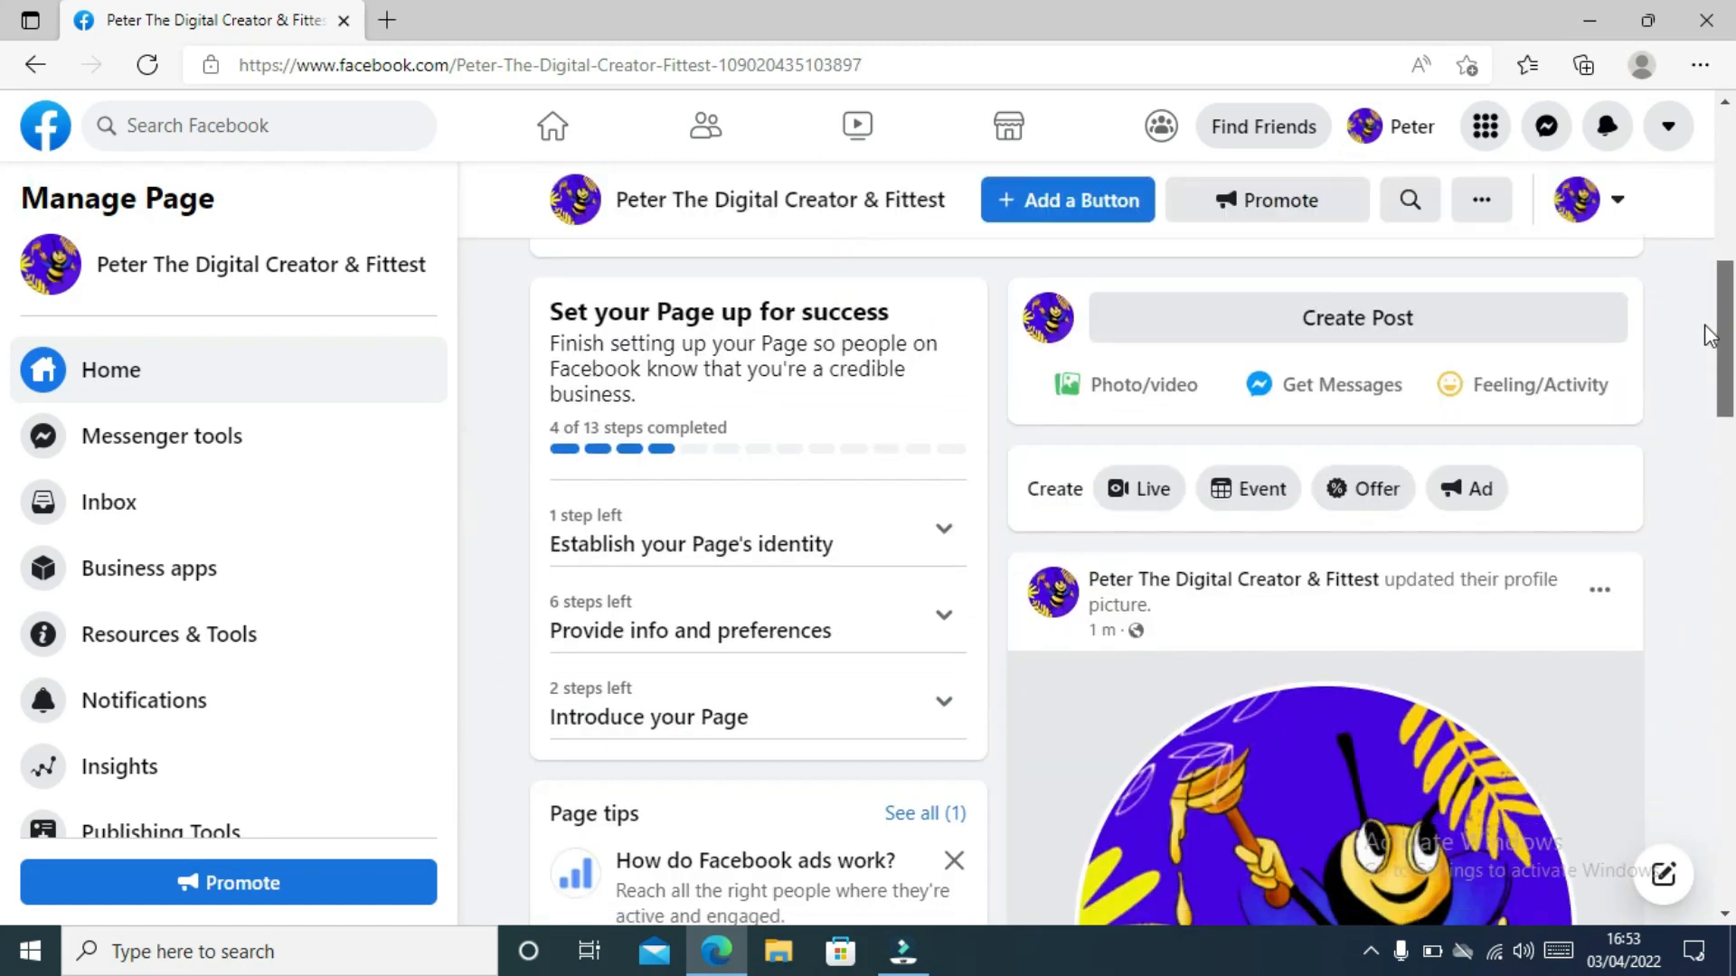
{"action": "scroll", "coordinate": [1709, 335], "scroll_direction": "down", "scroll_amount": 8}
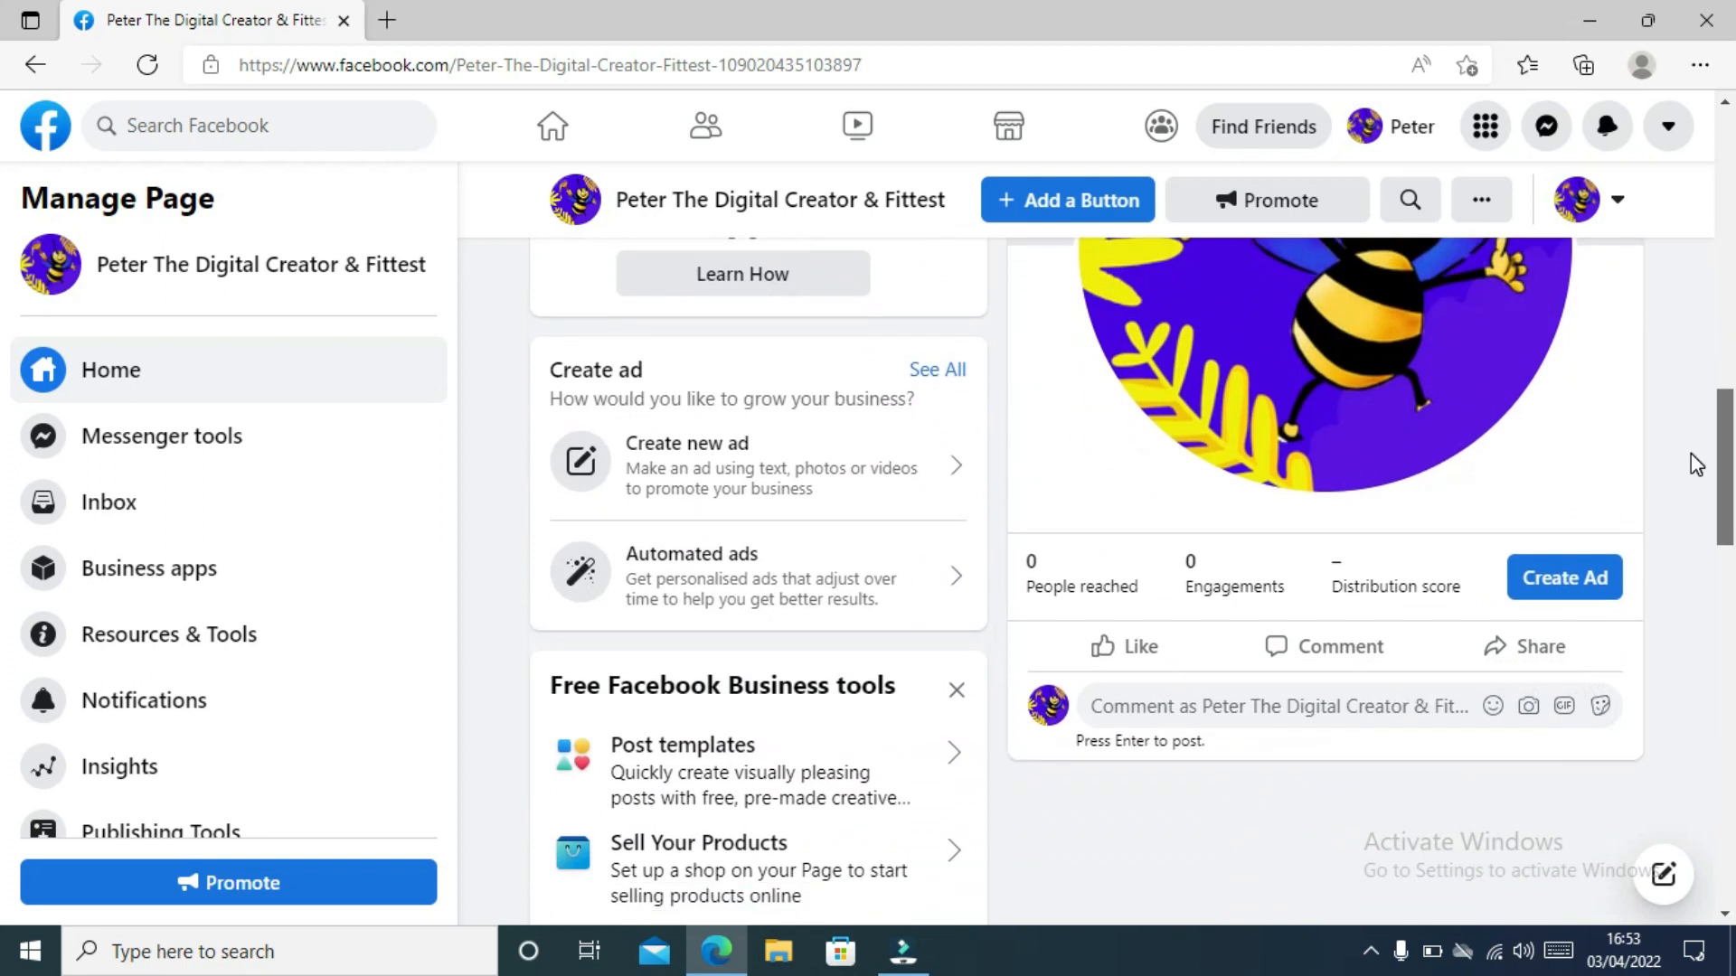
{"action": "scroll", "coordinate": [1696, 464], "scroll_direction": "down", "scroll_amount": 6}
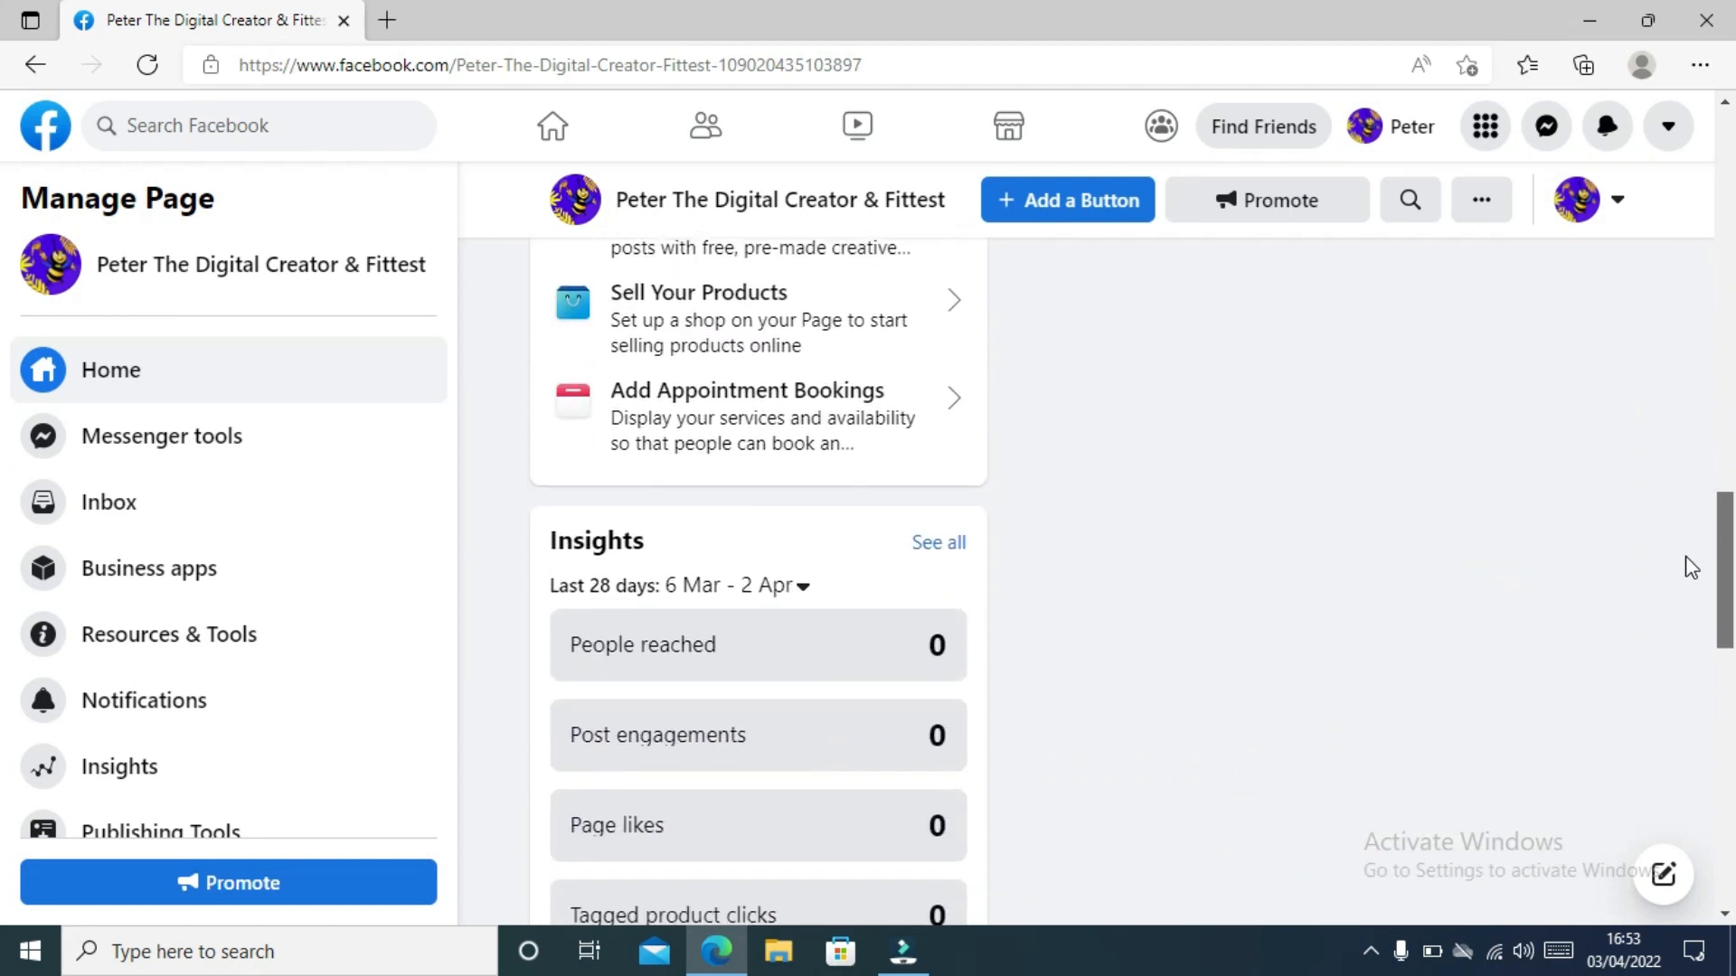
{"action": "scroll", "coordinate": [1691, 568], "scroll_direction": "up", "scroll_amount": 15}
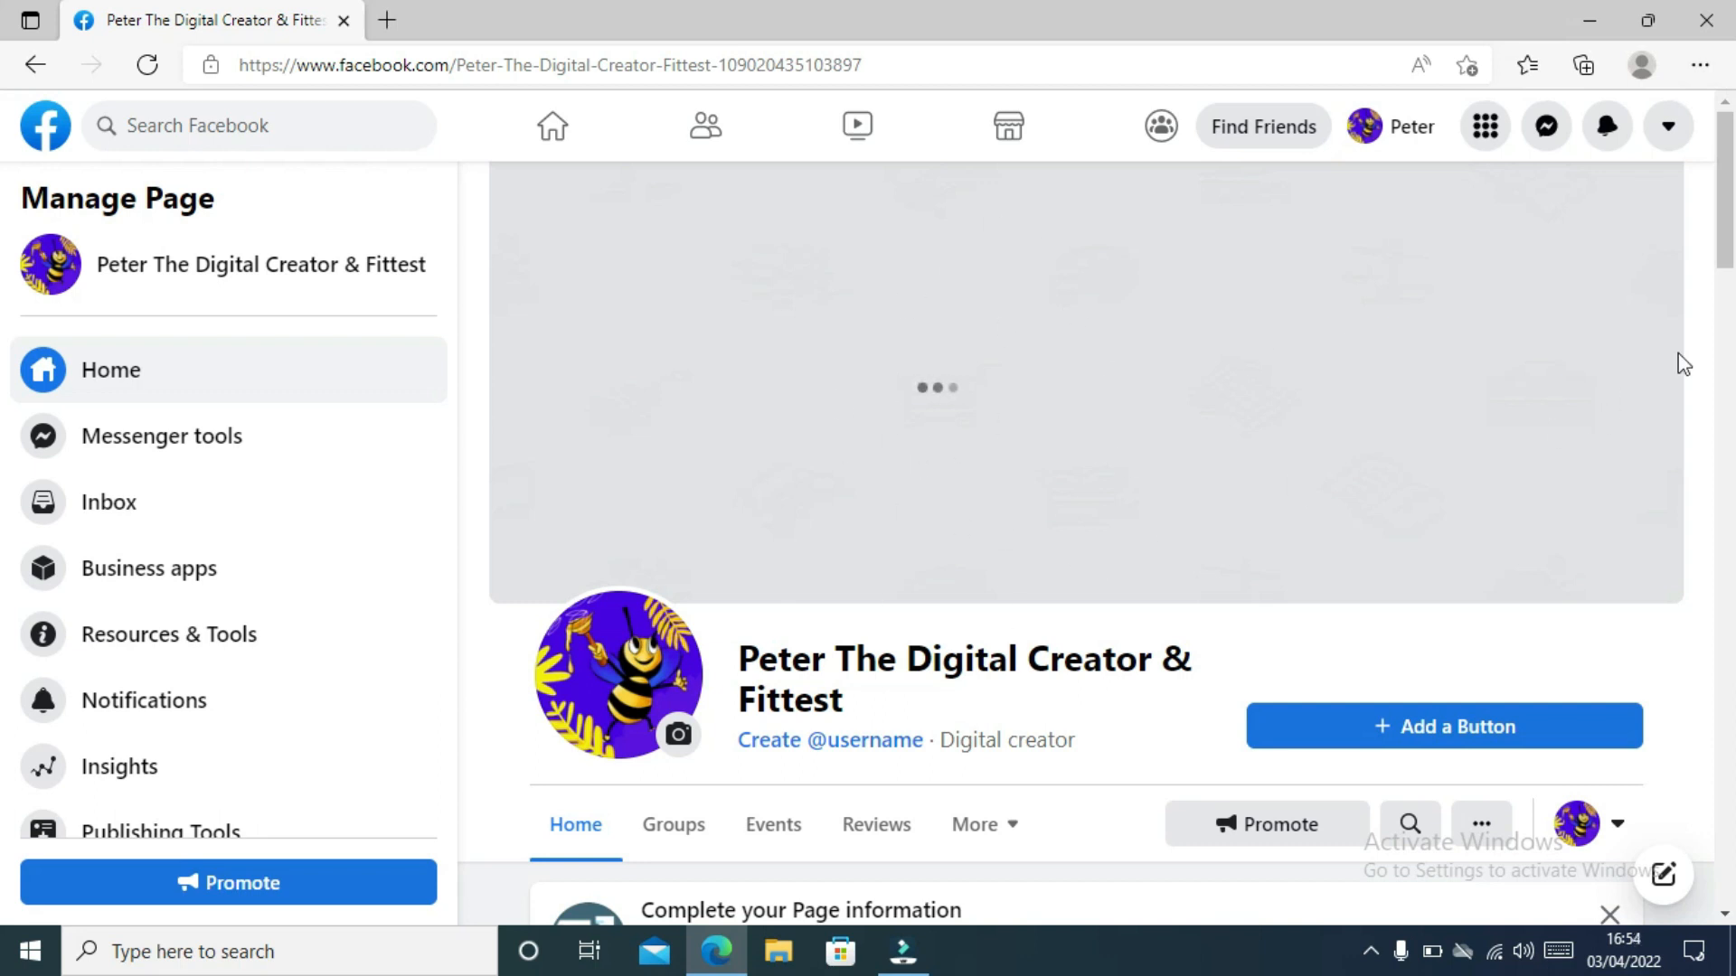
{"action": "scroll", "coordinate": [1722, 342], "scroll_direction": "down", "scroll_amount": 1}
{"action": "scroll", "coordinate": [1722, 342], "scroll_direction": "down", "scroll_amount": 6}
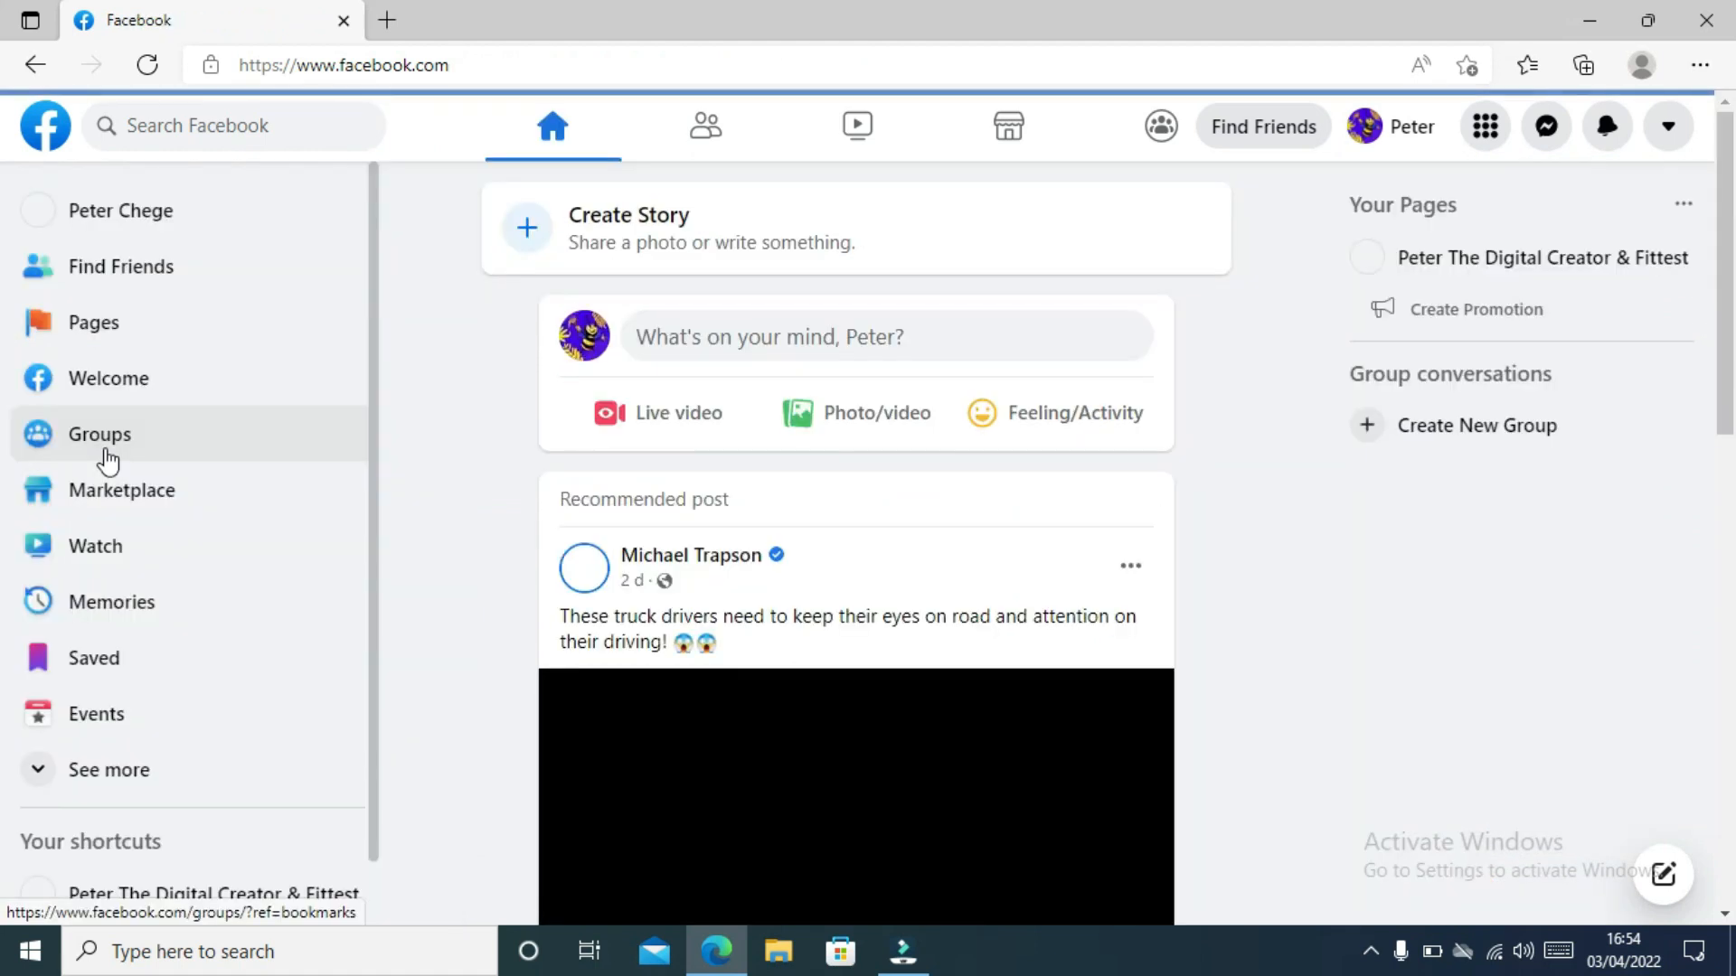
- Go to the Groups section from the home feed and start creating a new group
{"action": "left_click", "coordinate": [107, 435]}
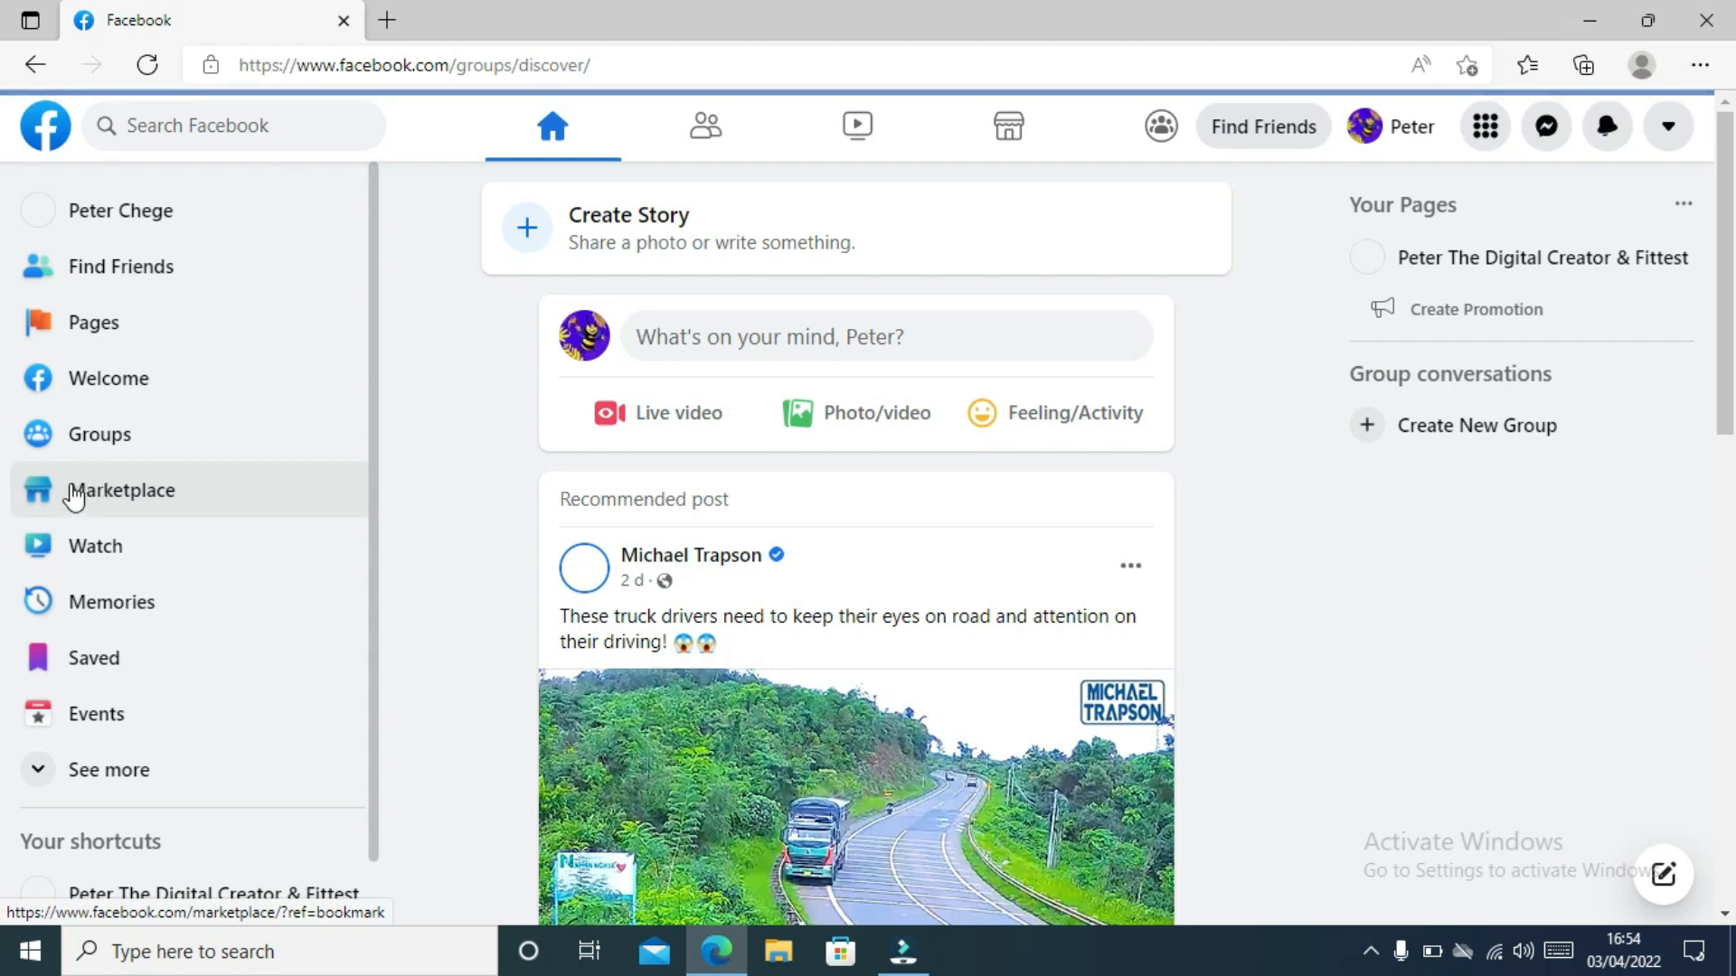
{"action": "left_click", "coordinate": [80, 445]}
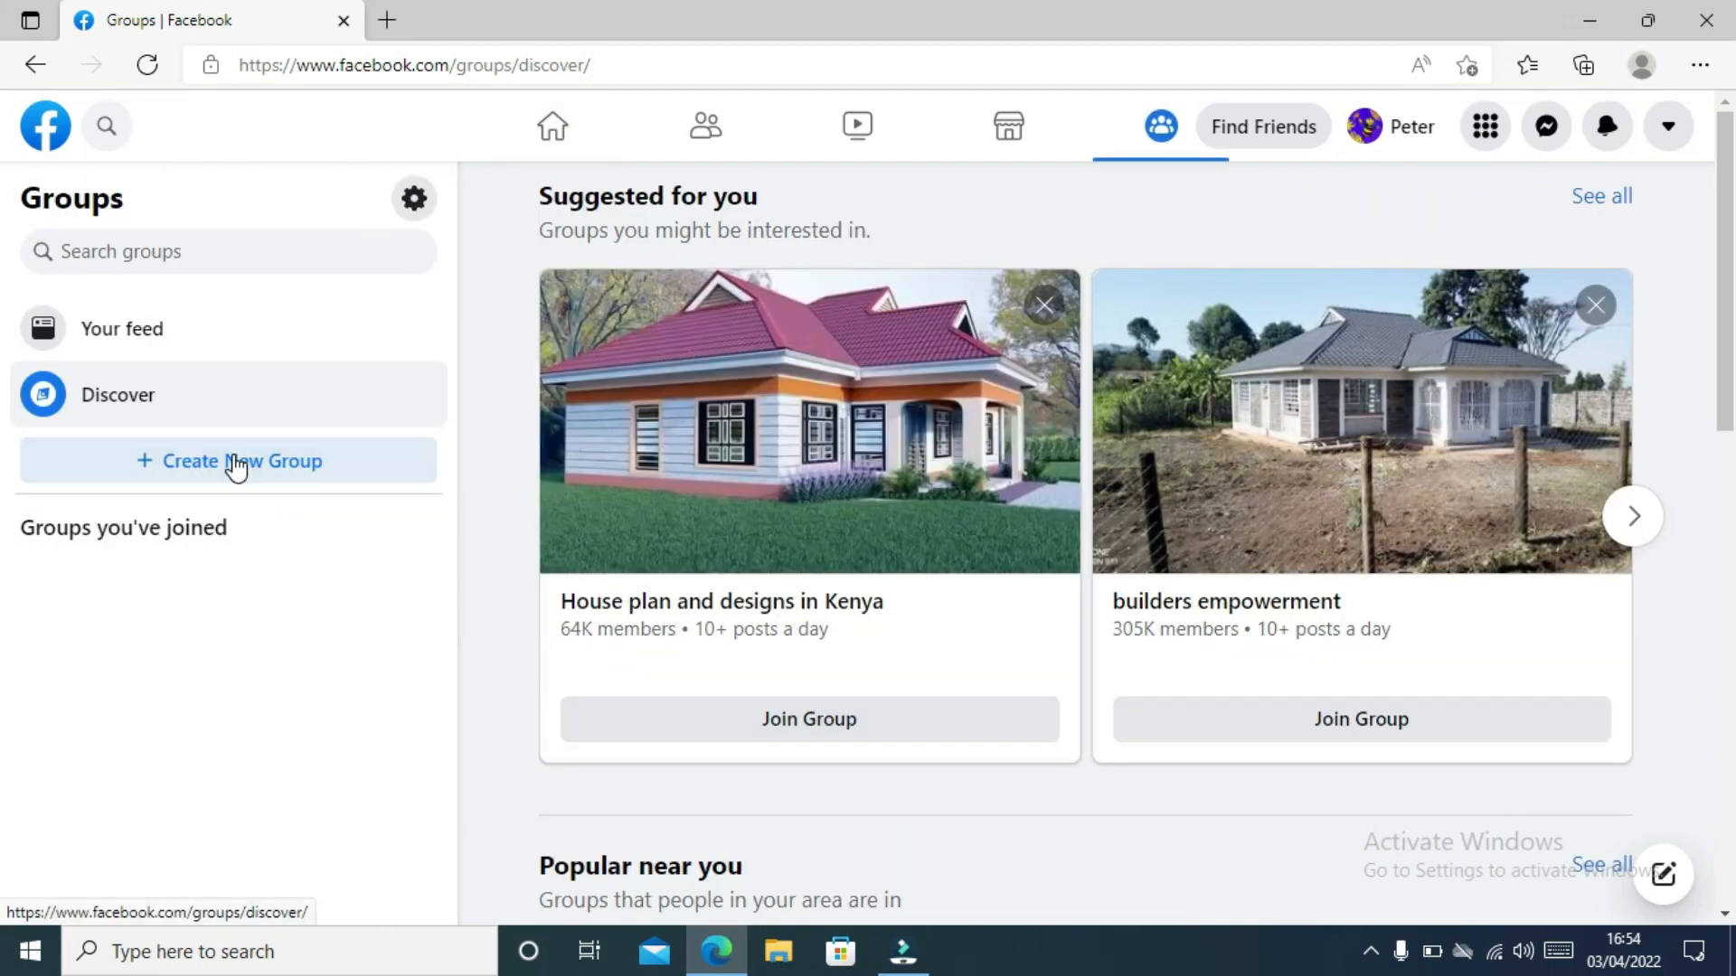
{"action": "left_click", "coordinate": [237, 466]}
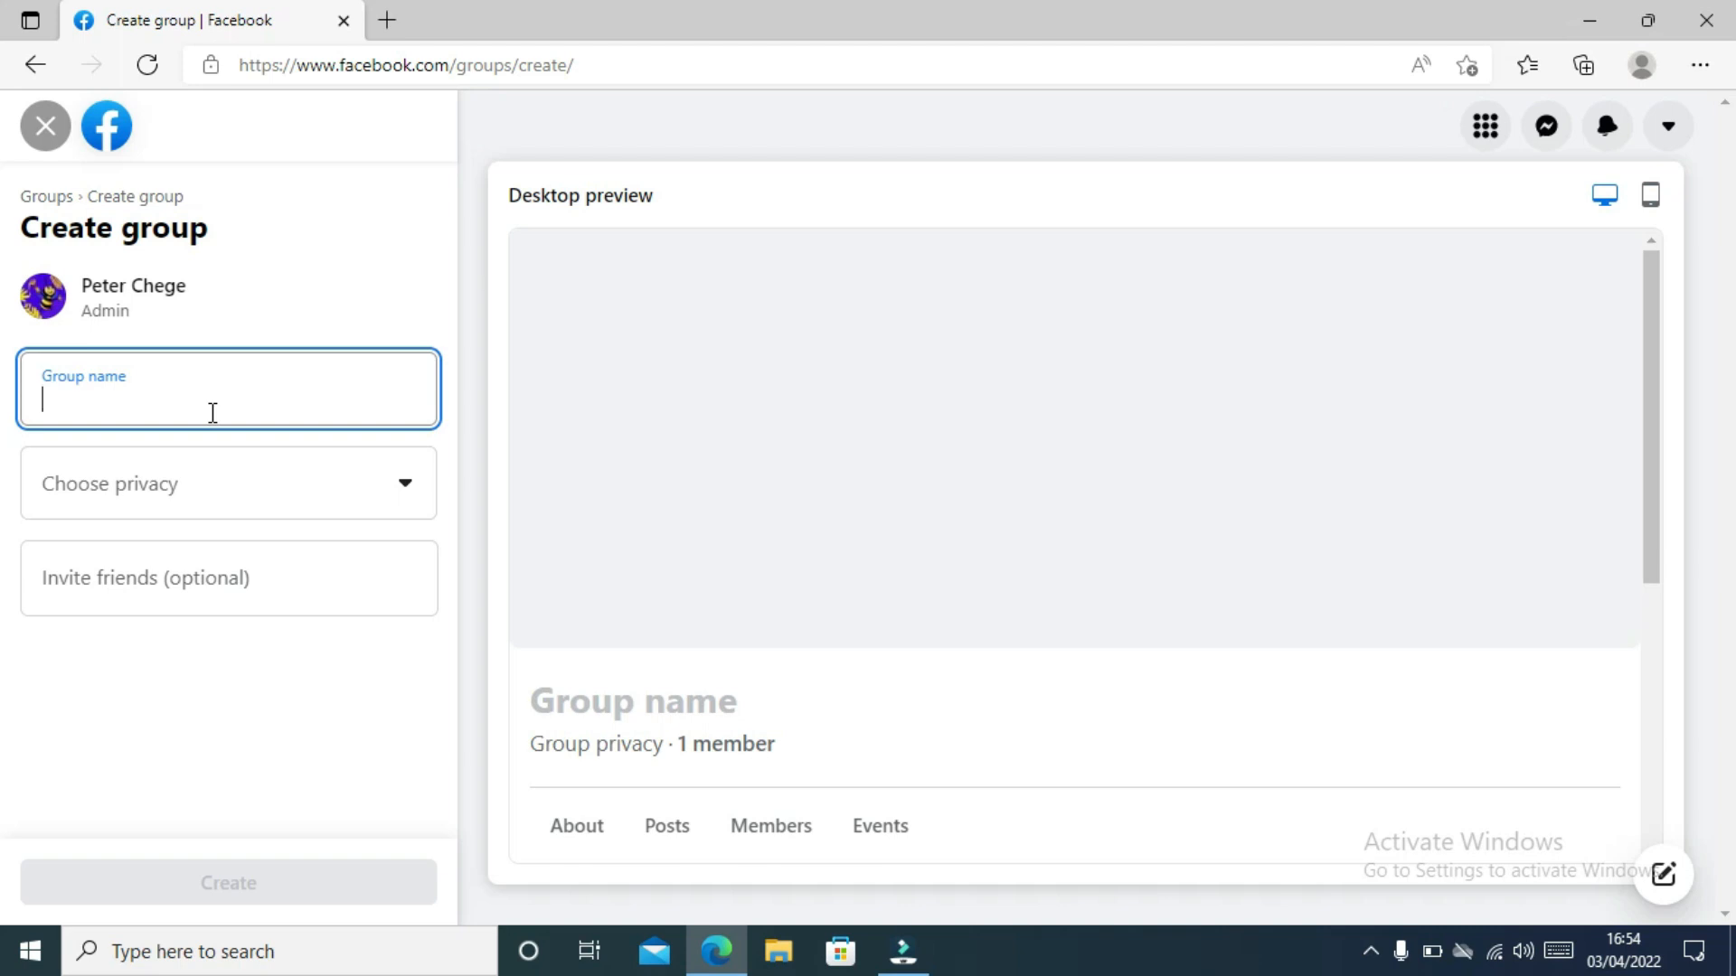
- Name the group "Digital creators"
{"action": "type", "text": "Peter"}
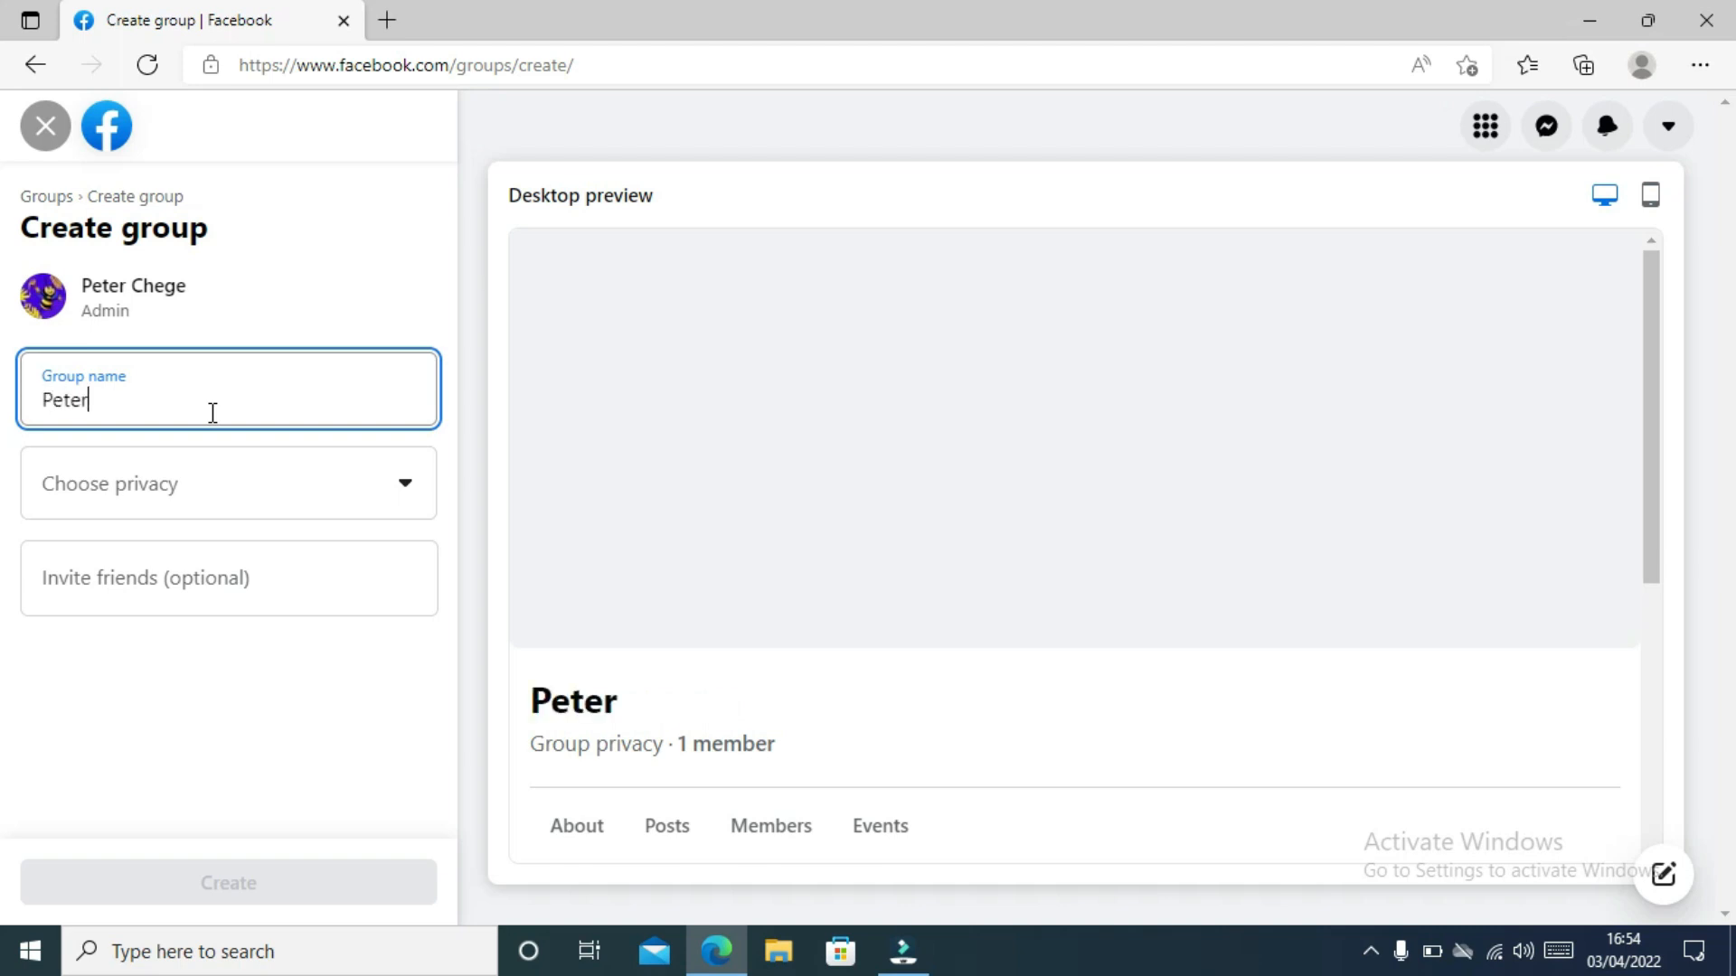
{"action": "key", "text": "BackSpace"}
{"action": "key", "text": "BackSpace"}
{"action": "key", "text": "BackSpace"}
{"action": "key", "text": "BackSpace"}
{"action": "type", "text": "G"}
{"action": "key", "text": "BackSpace"}
{"action": "type", "text": "Digita"}
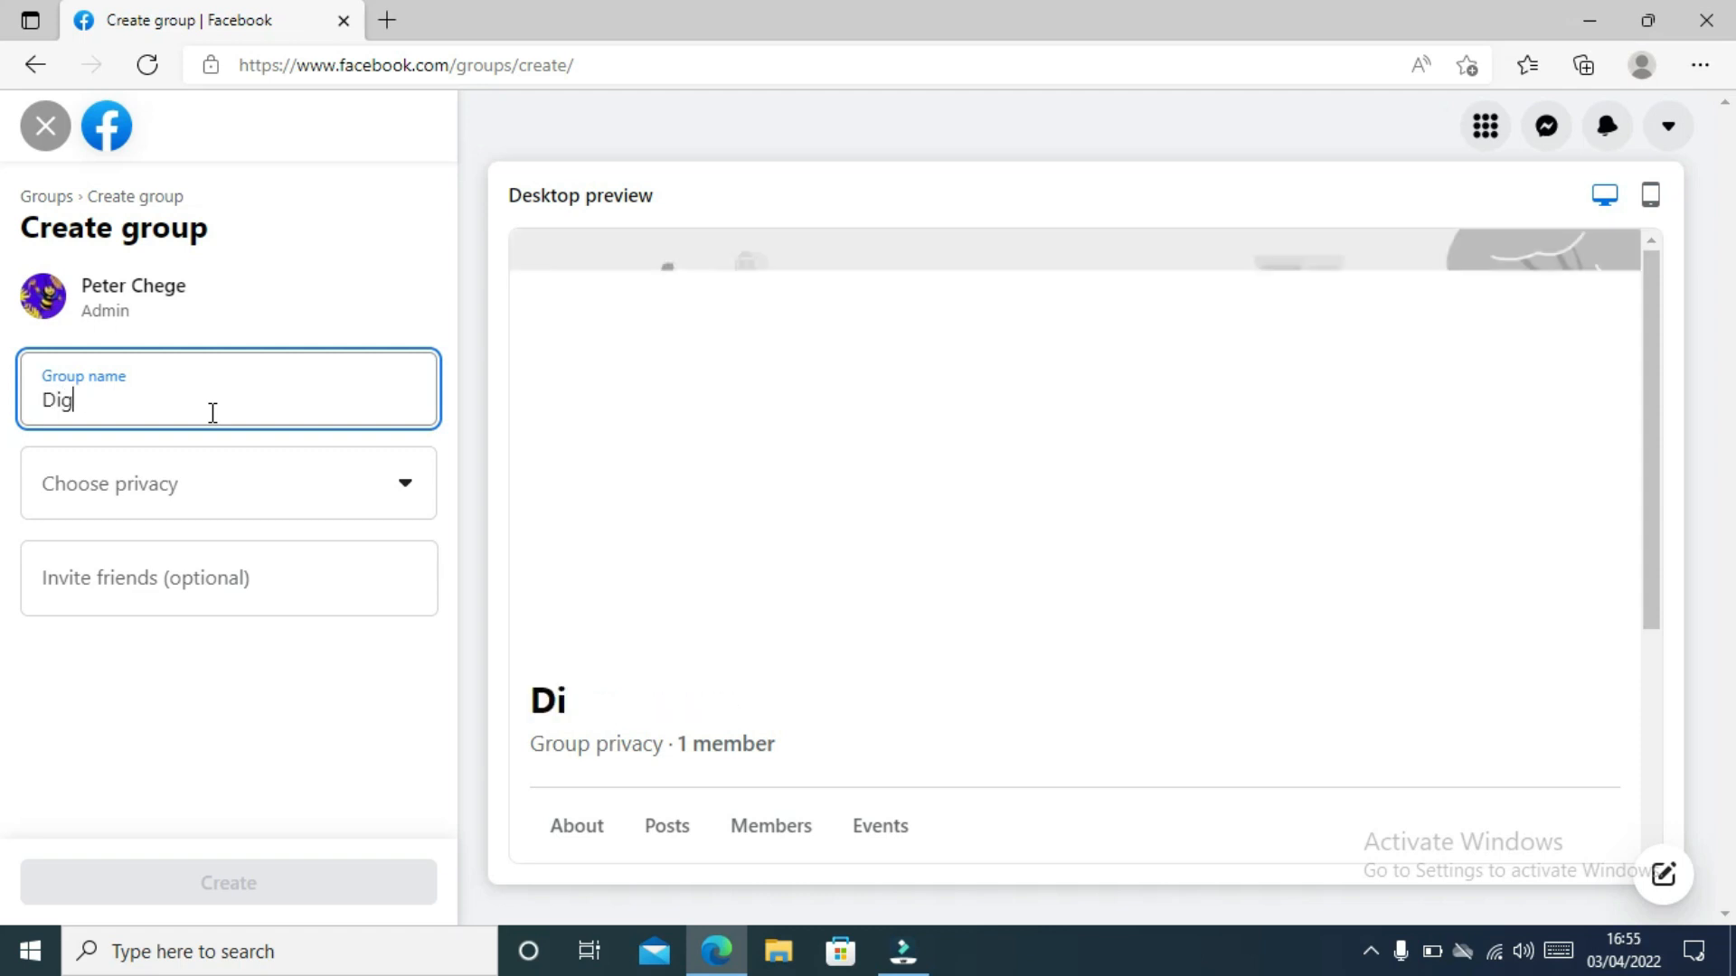
{"action": "type", "text": "l "}
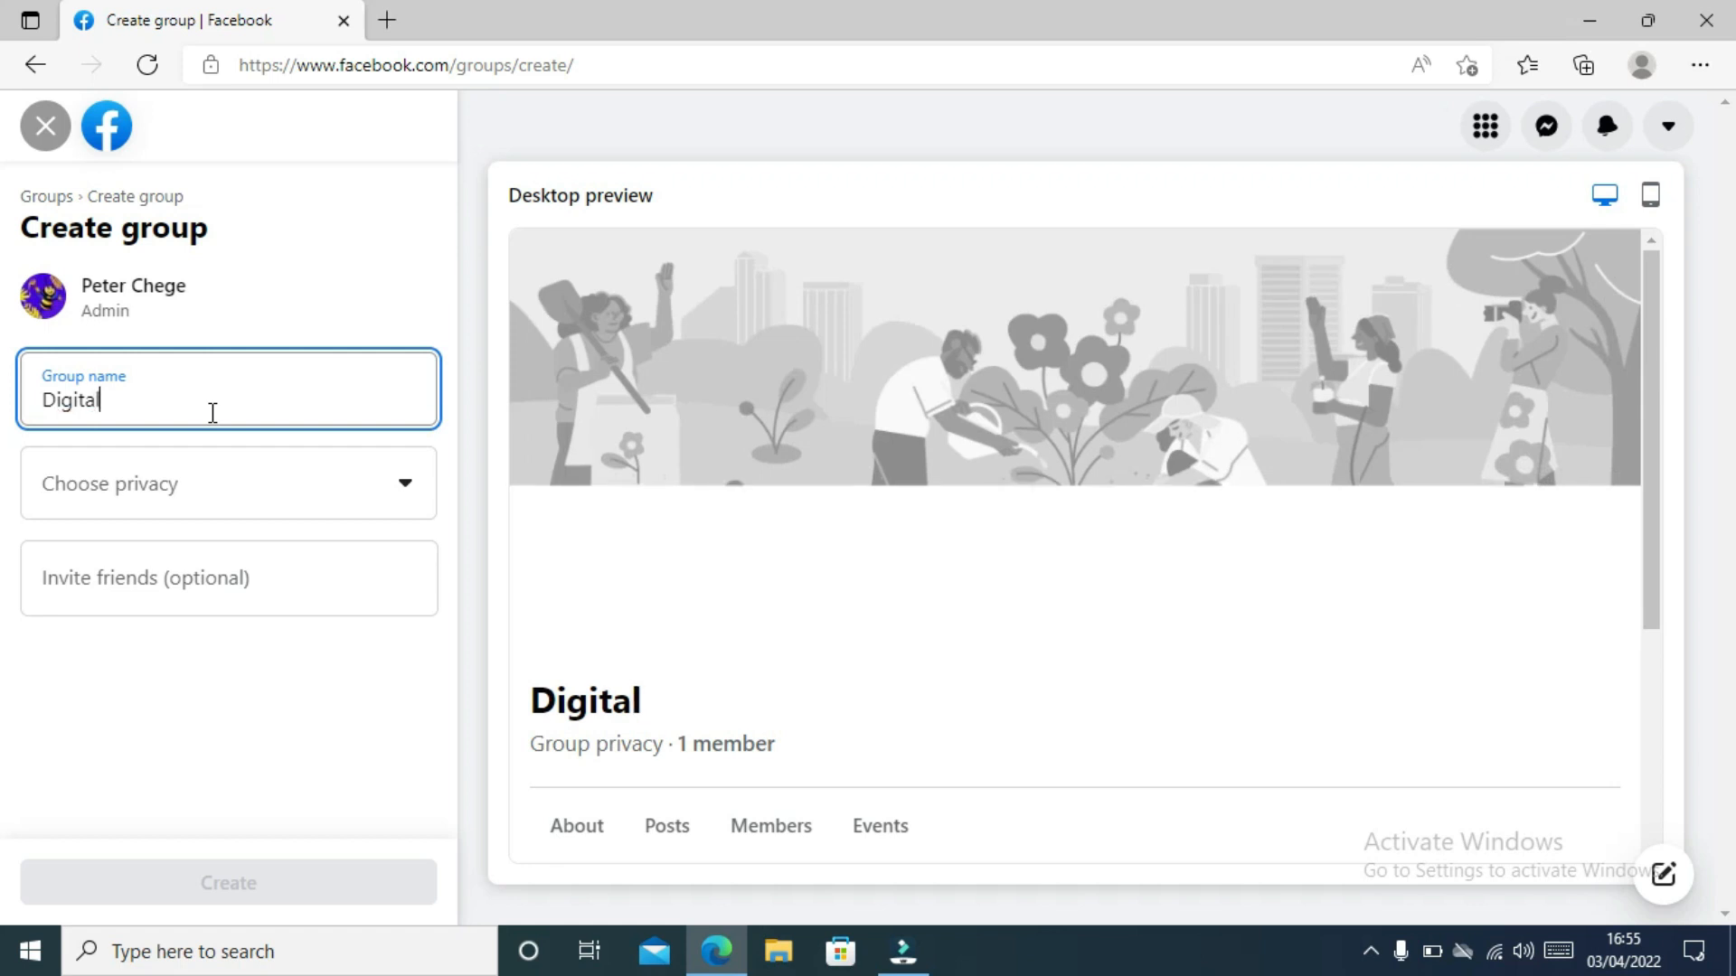
{"action": "type", "text": "creators"}
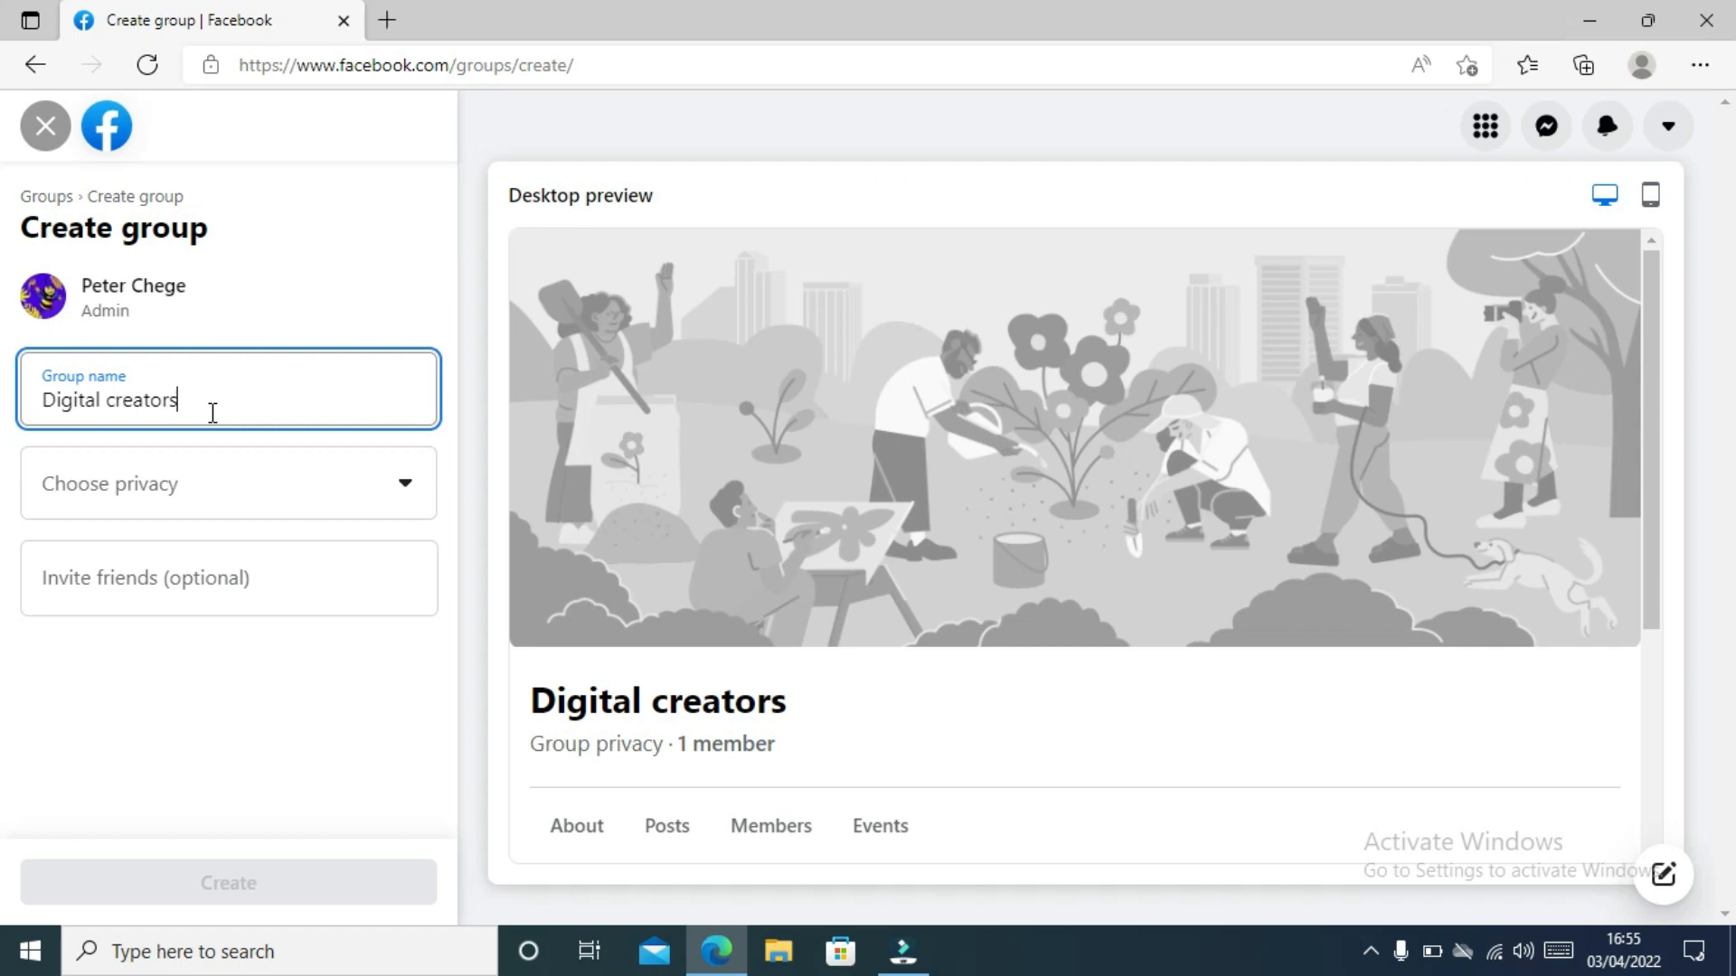
- Set the group's privacy to Private and open the choices for hiding the group
{"action": "left_click", "coordinate": [206, 495]}
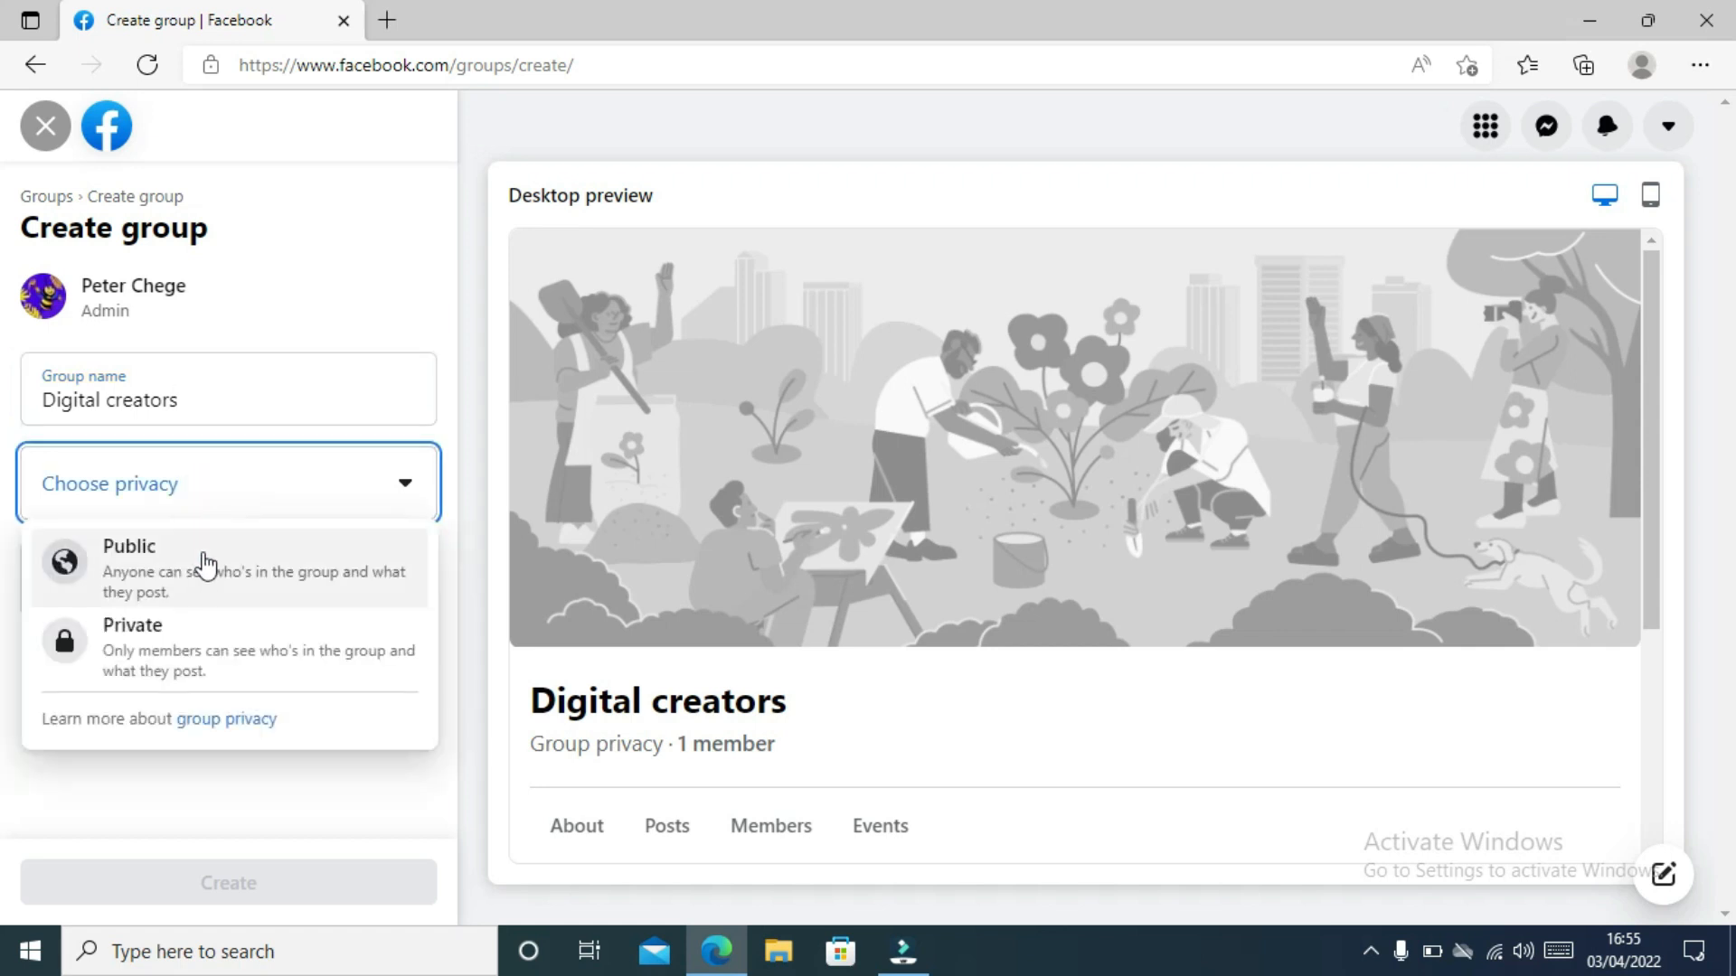
{"action": "left_click", "coordinate": [232, 663]}
{"action": "left_click", "coordinate": [232, 621]}
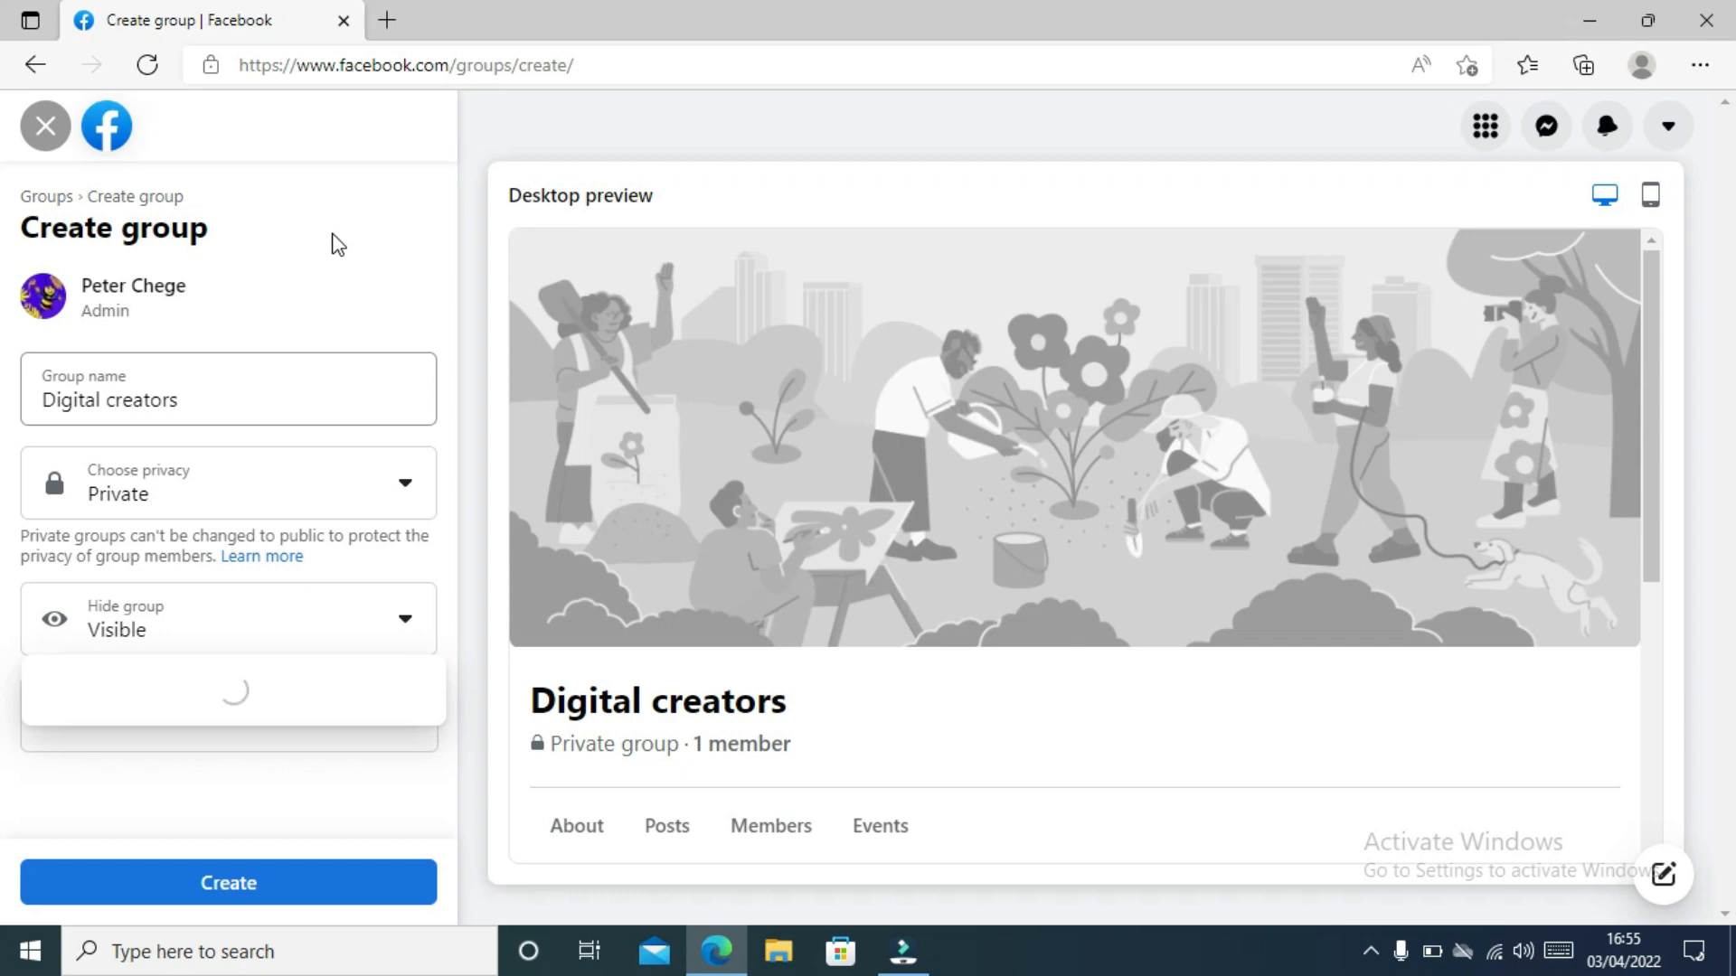
{"action": "left_click", "coordinate": [391, 697]}
{"action": "left_click", "coordinate": [385, 824]}
{"action": "left_click", "coordinate": [1287, 40]}
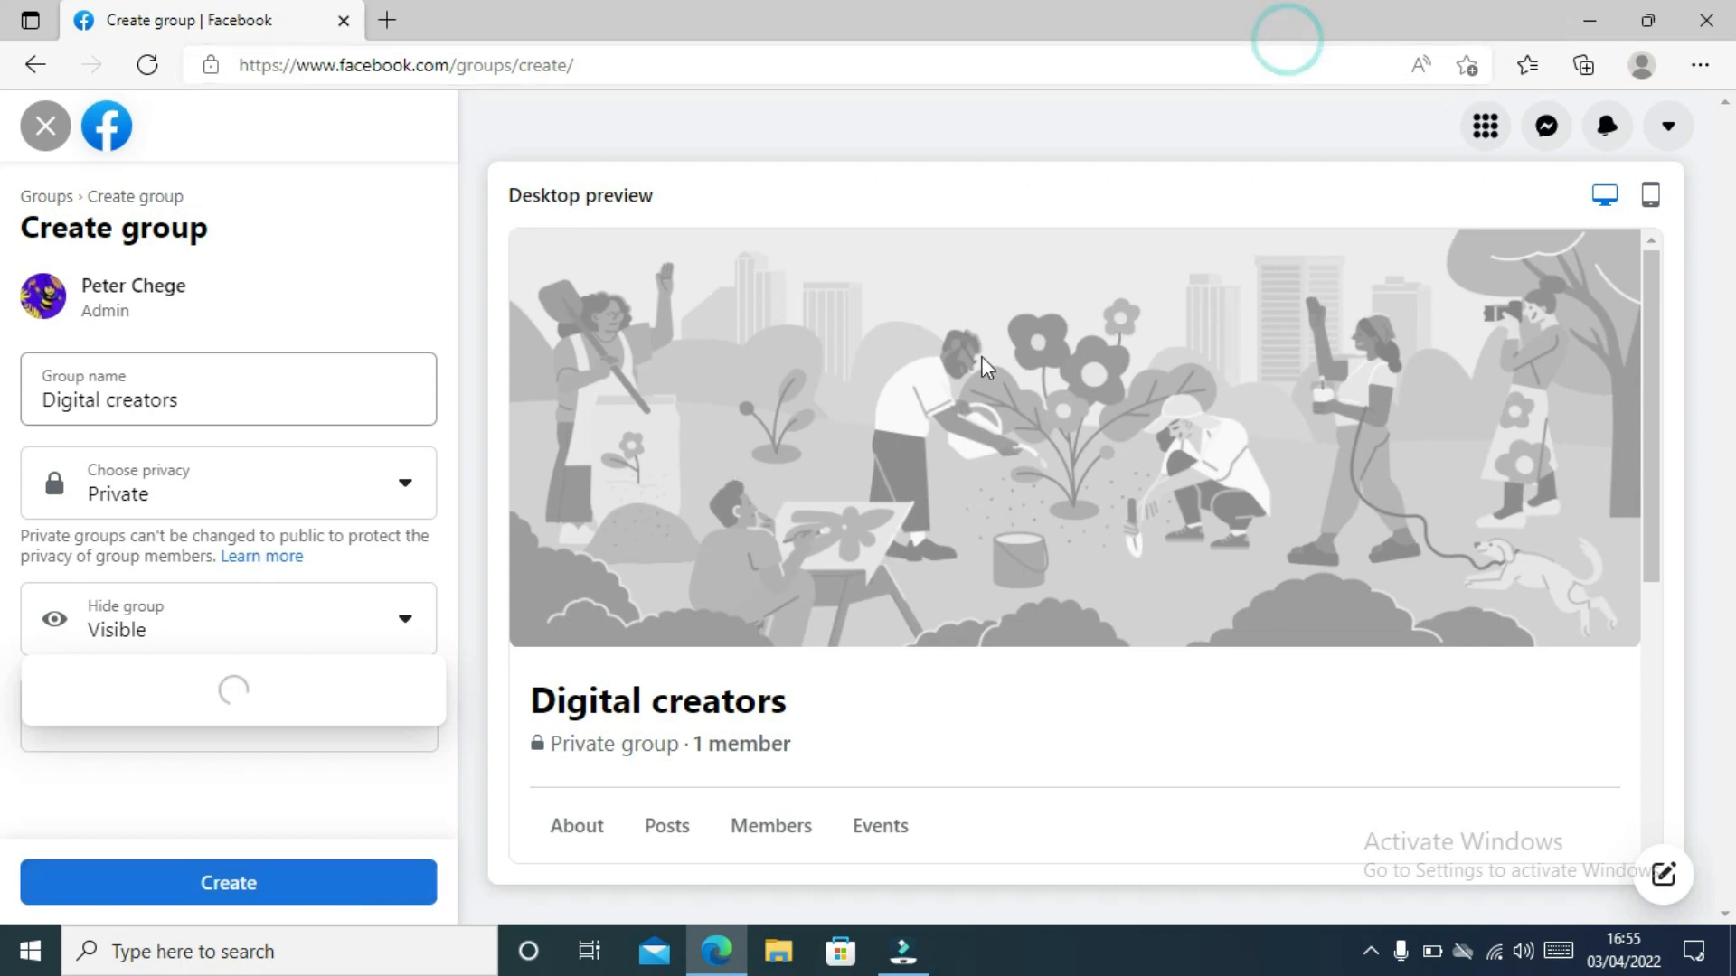